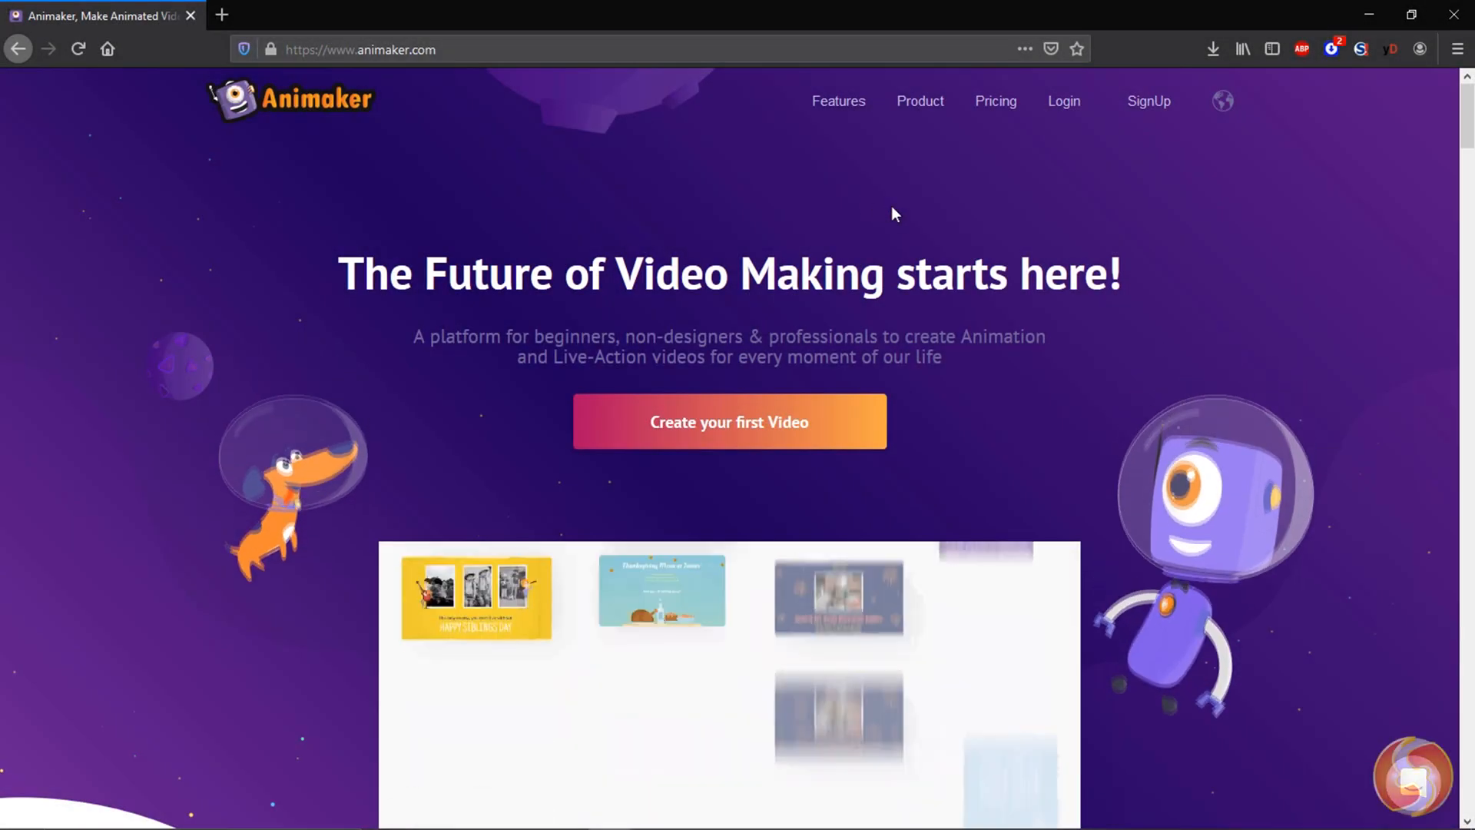
scroll(1037, 231, down, 1)
scroll(1175, 298, down, 2)
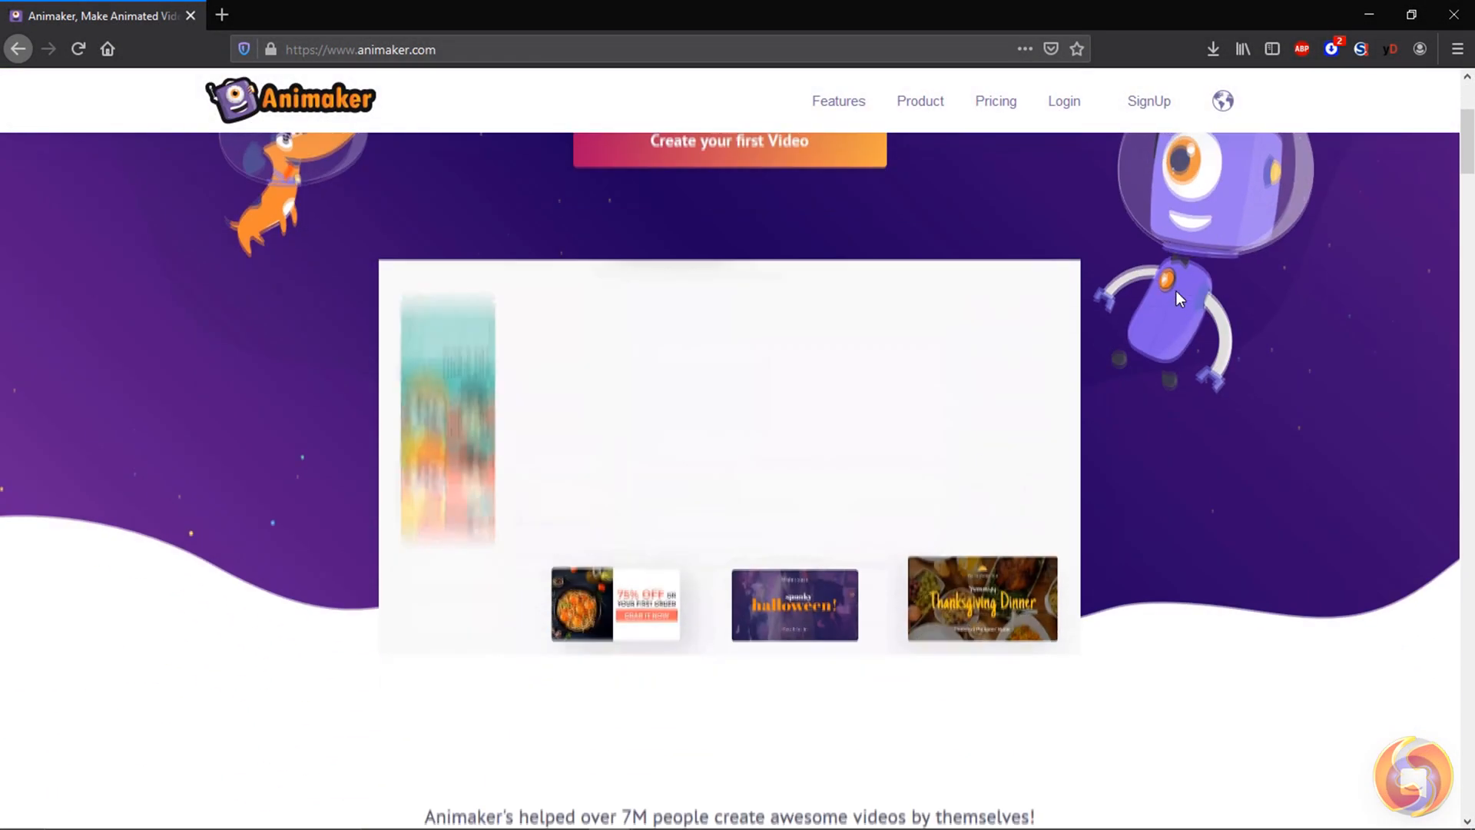
scroll(1177, 298, down, 2)
scroll(1176, 297, down, 1)
scroll(1177, 298, down, 1)
scroll(1177, 297, down, 2)
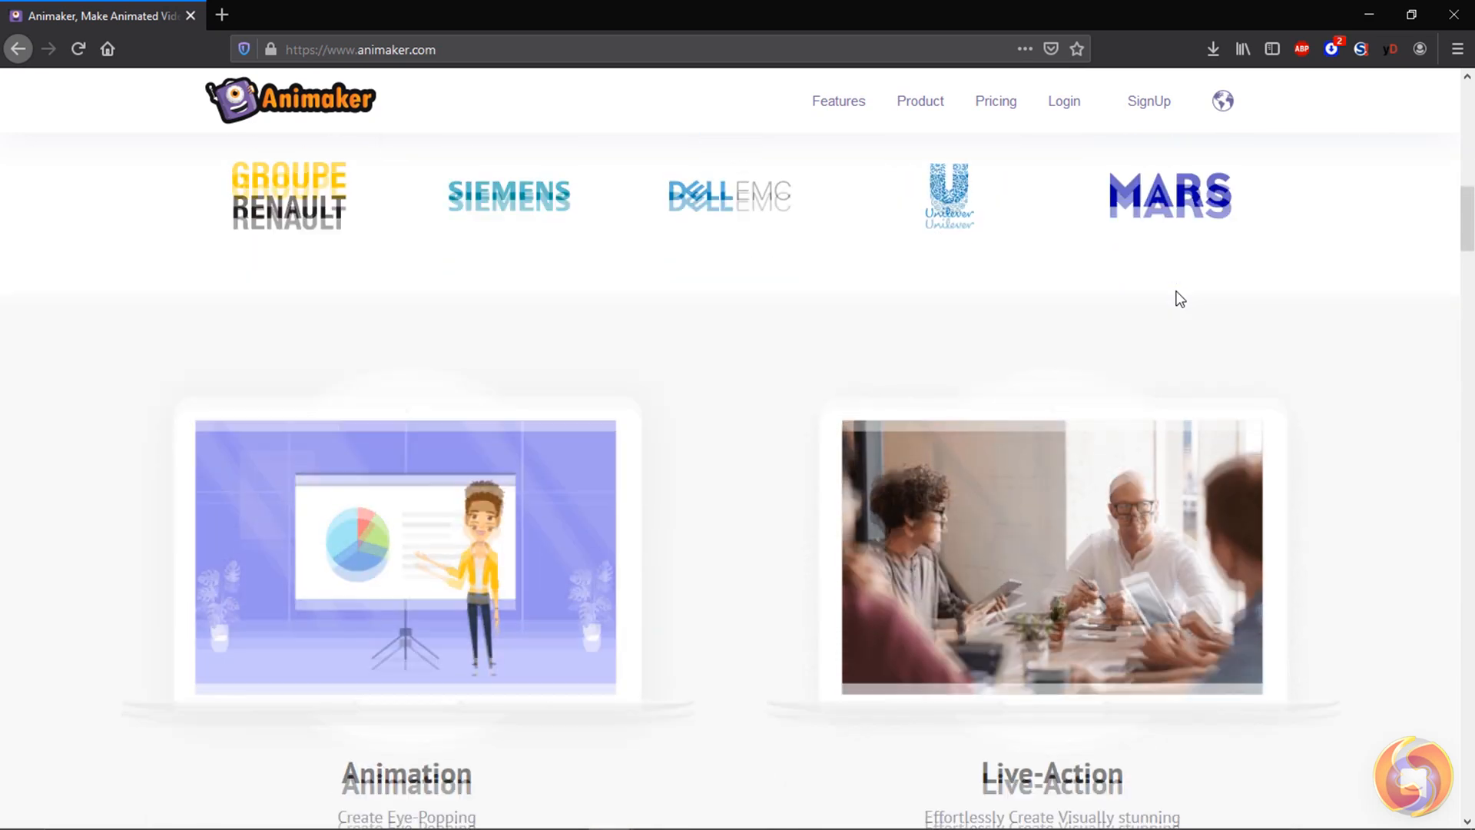
scroll(1177, 297, down, 1)
scroll(1177, 297, down, 2)
scroll(1177, 298, down, 1)
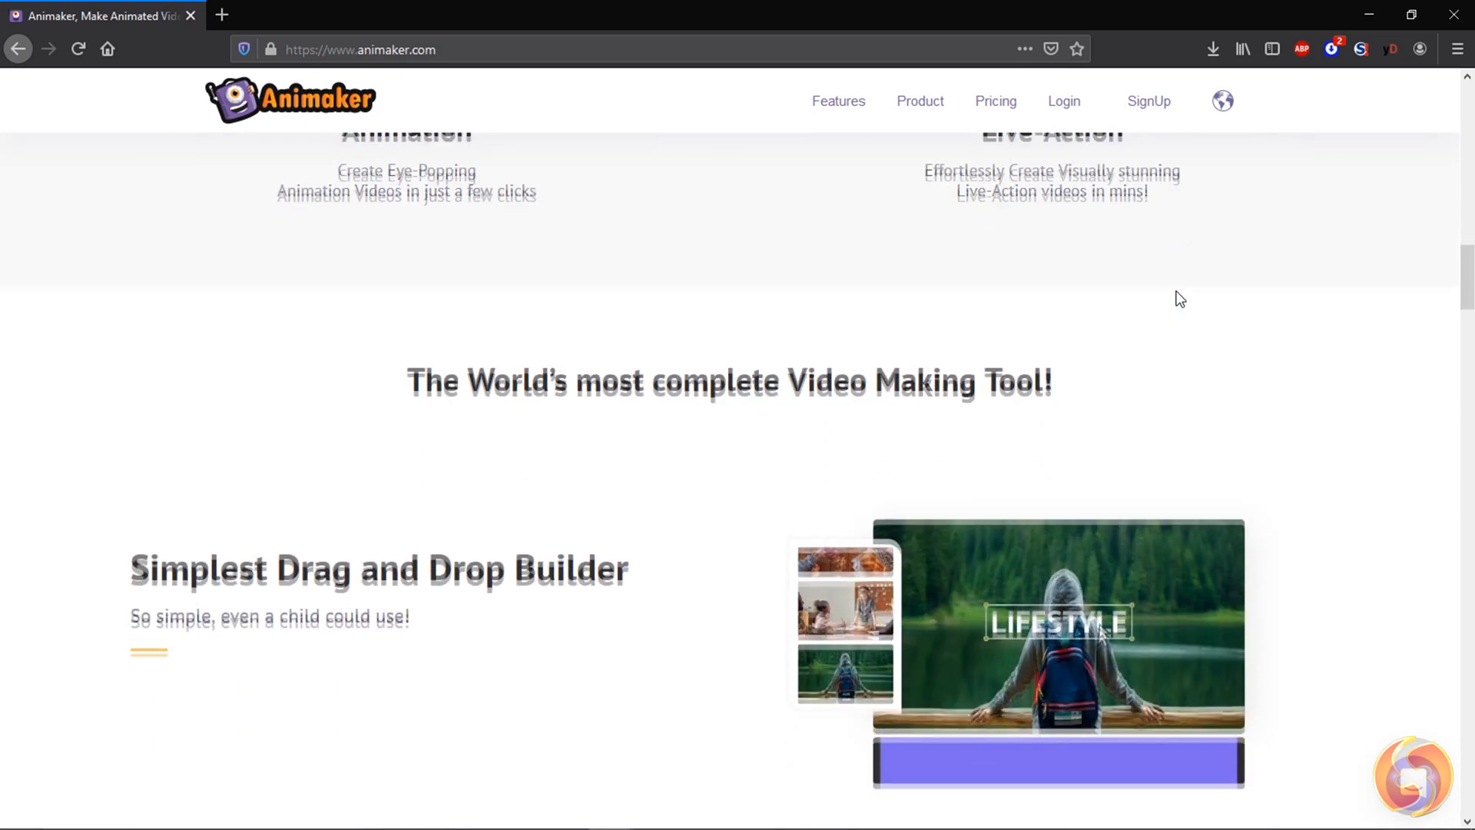
scroll(1176, 298, down, 2)
scroll(1177, 298, down, 2)
scroll(1176, 297, down, 2)
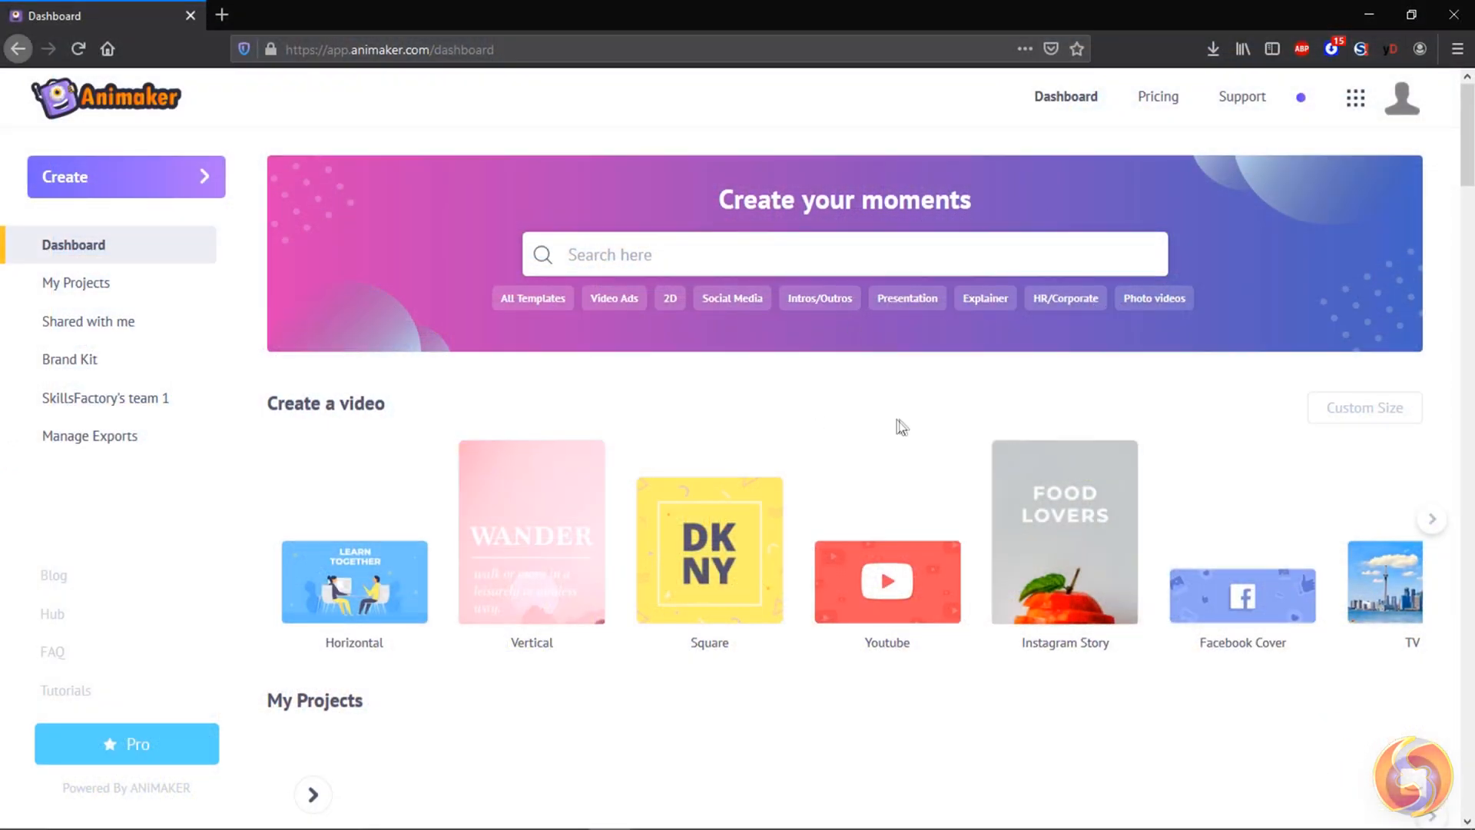
scroll(899, 425, down, 2)
scroll(1064, 481, down, 3)
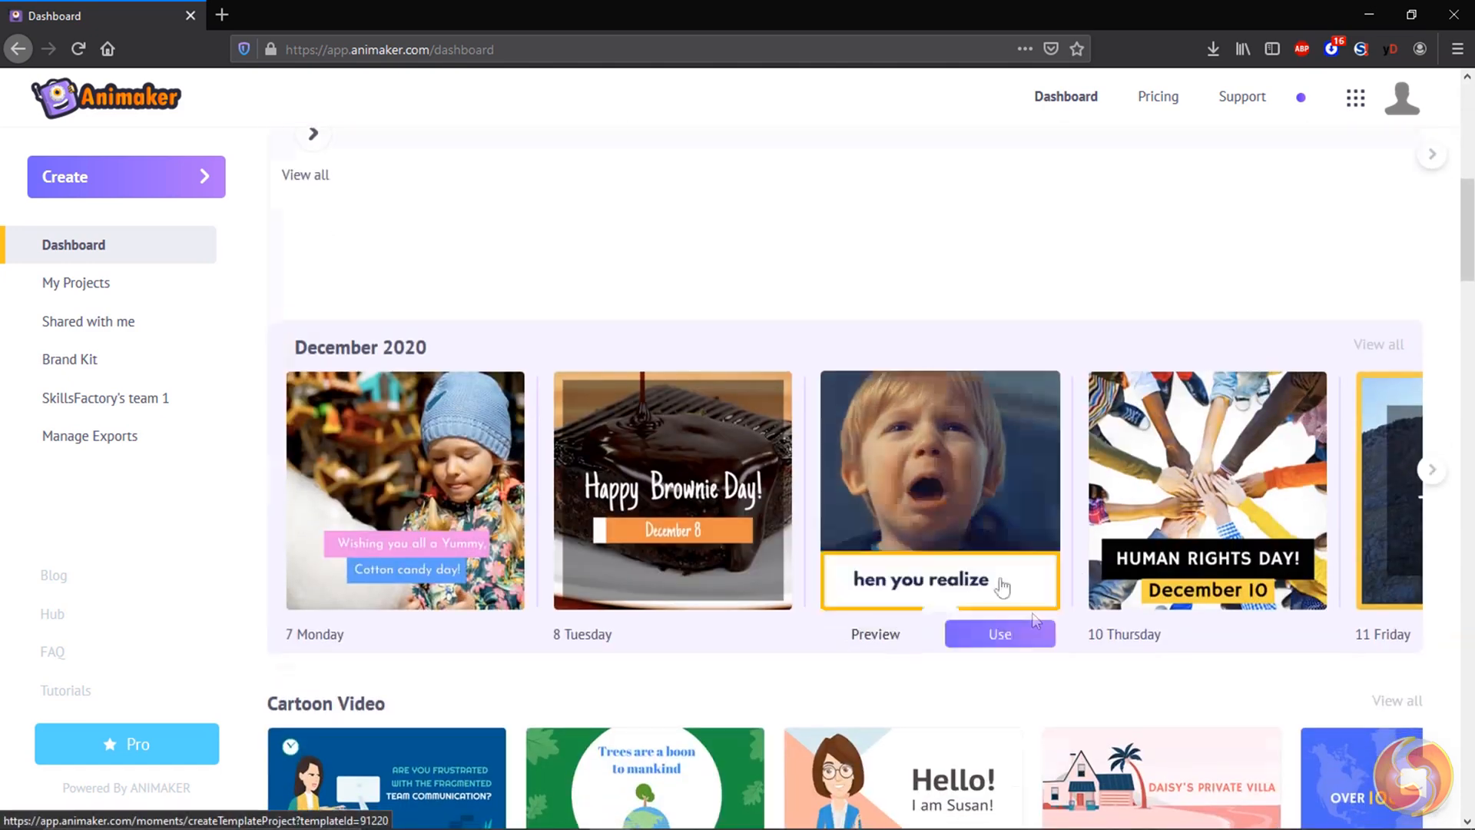
scroll(934, 542, down, 2)
scroll(939, 576, down, 2)
scroll(939, 600, down, 2)
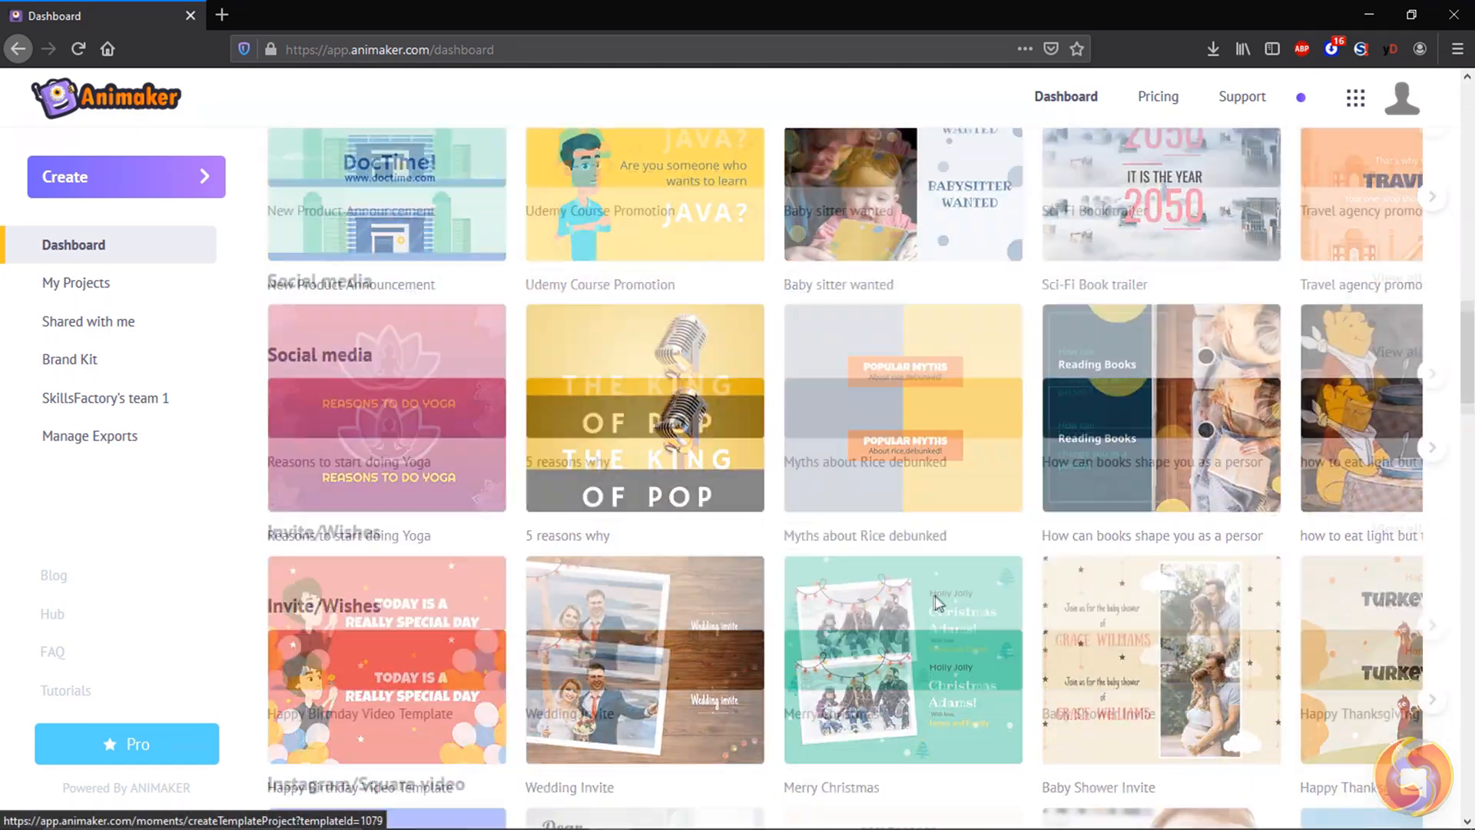
scroll(933, 603, down, 4)
scroll(738, 801, down, 3)
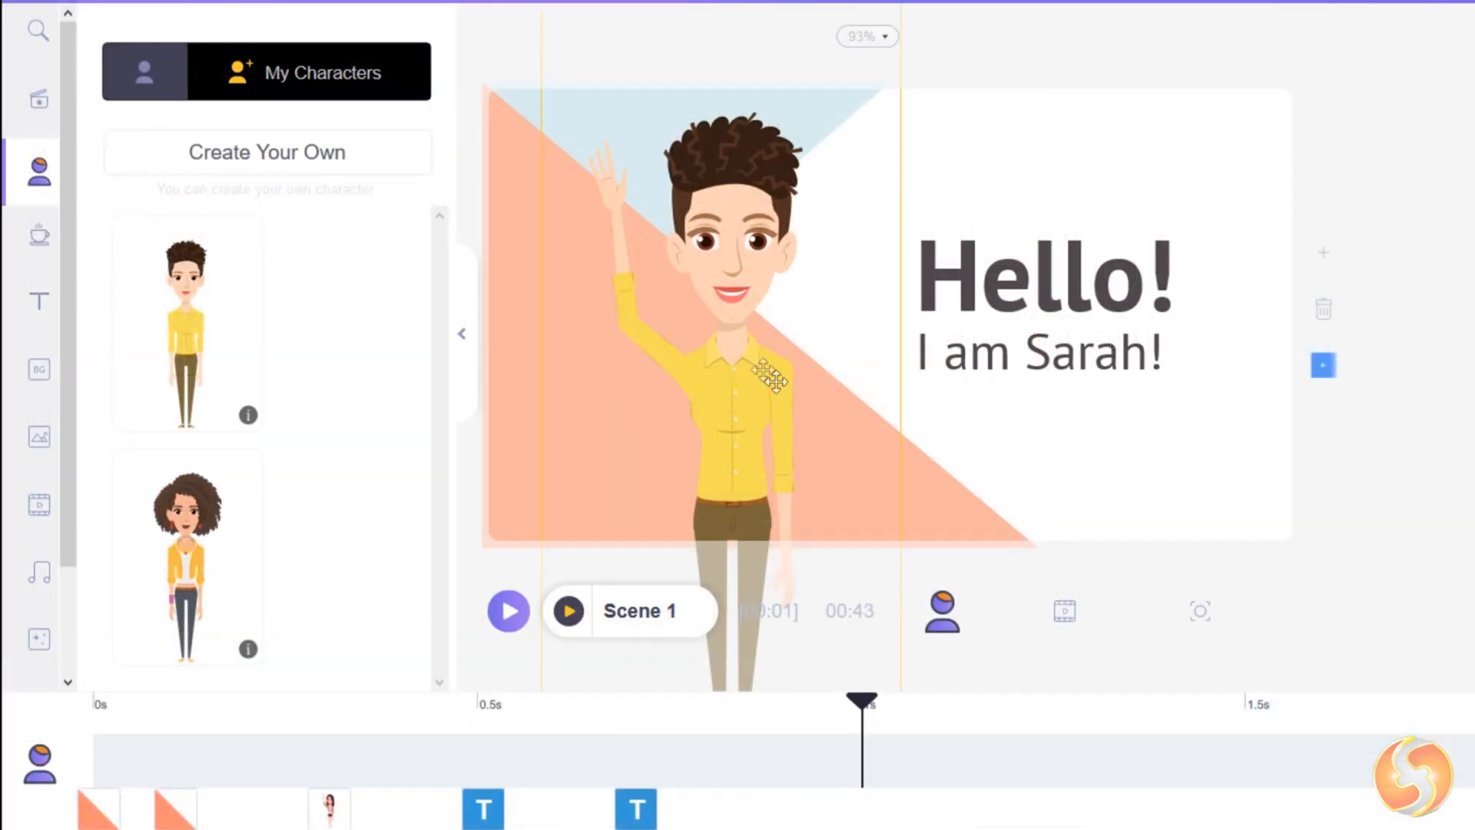
Step: Select the waving Sarah character in the template scene
click(754, 346)
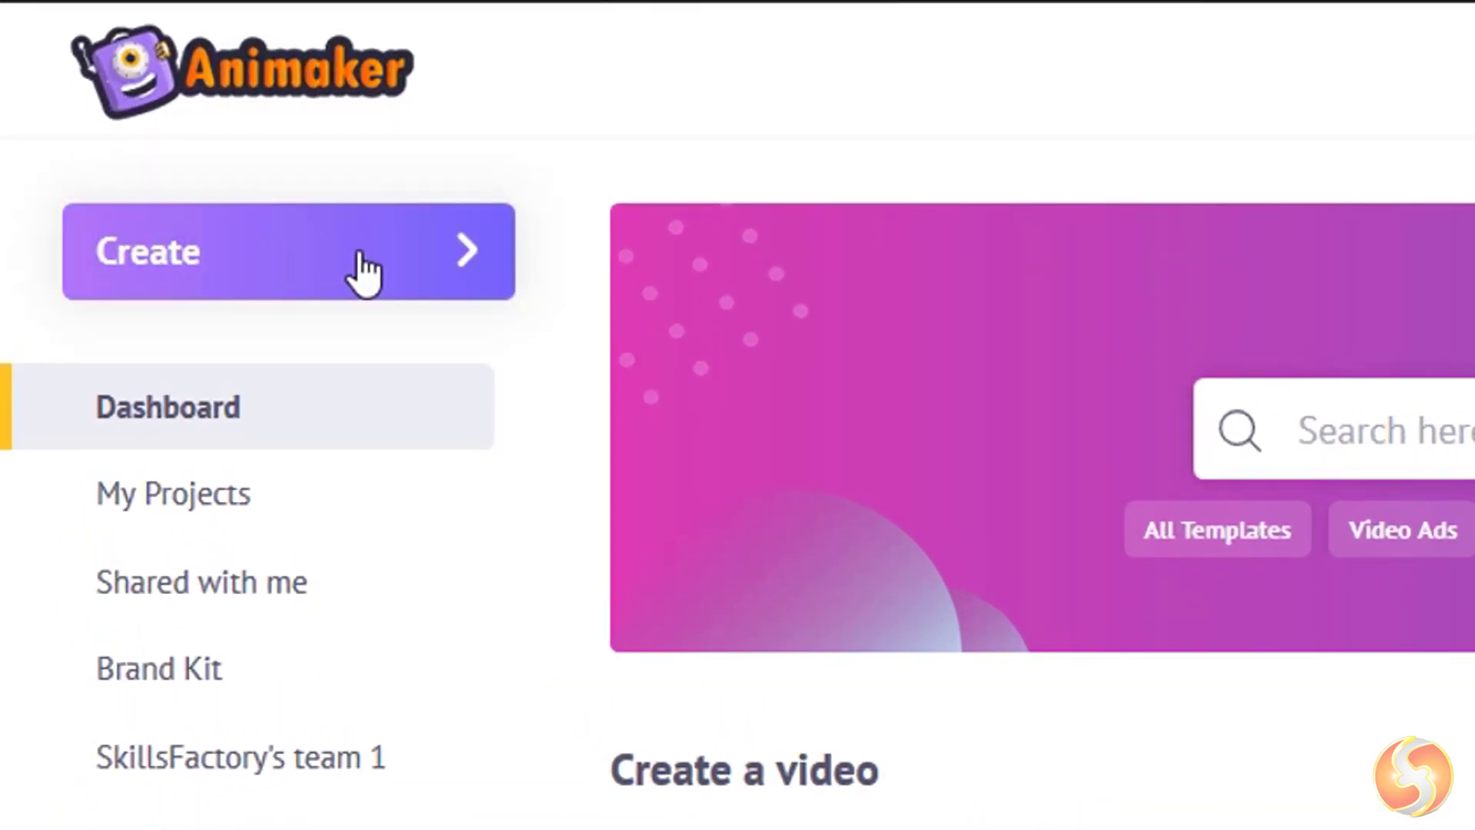
Step: Bring up the Create menu from the dashboard to start a new character
click(360, 259)
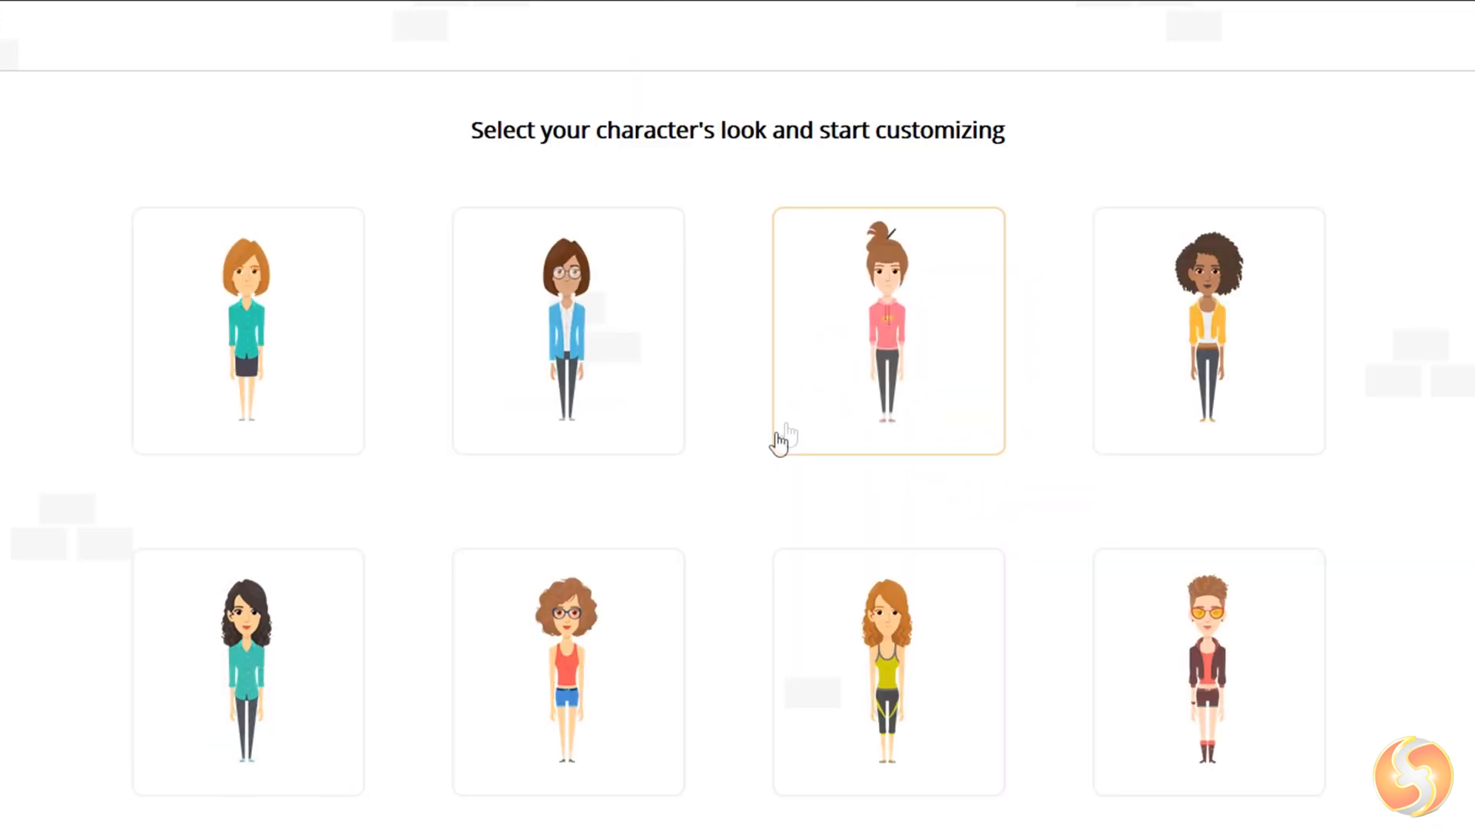
Step: Give the bun-haired look lighter skin, short curly hair, yellow shirt and brown trousers
click(898, 334)
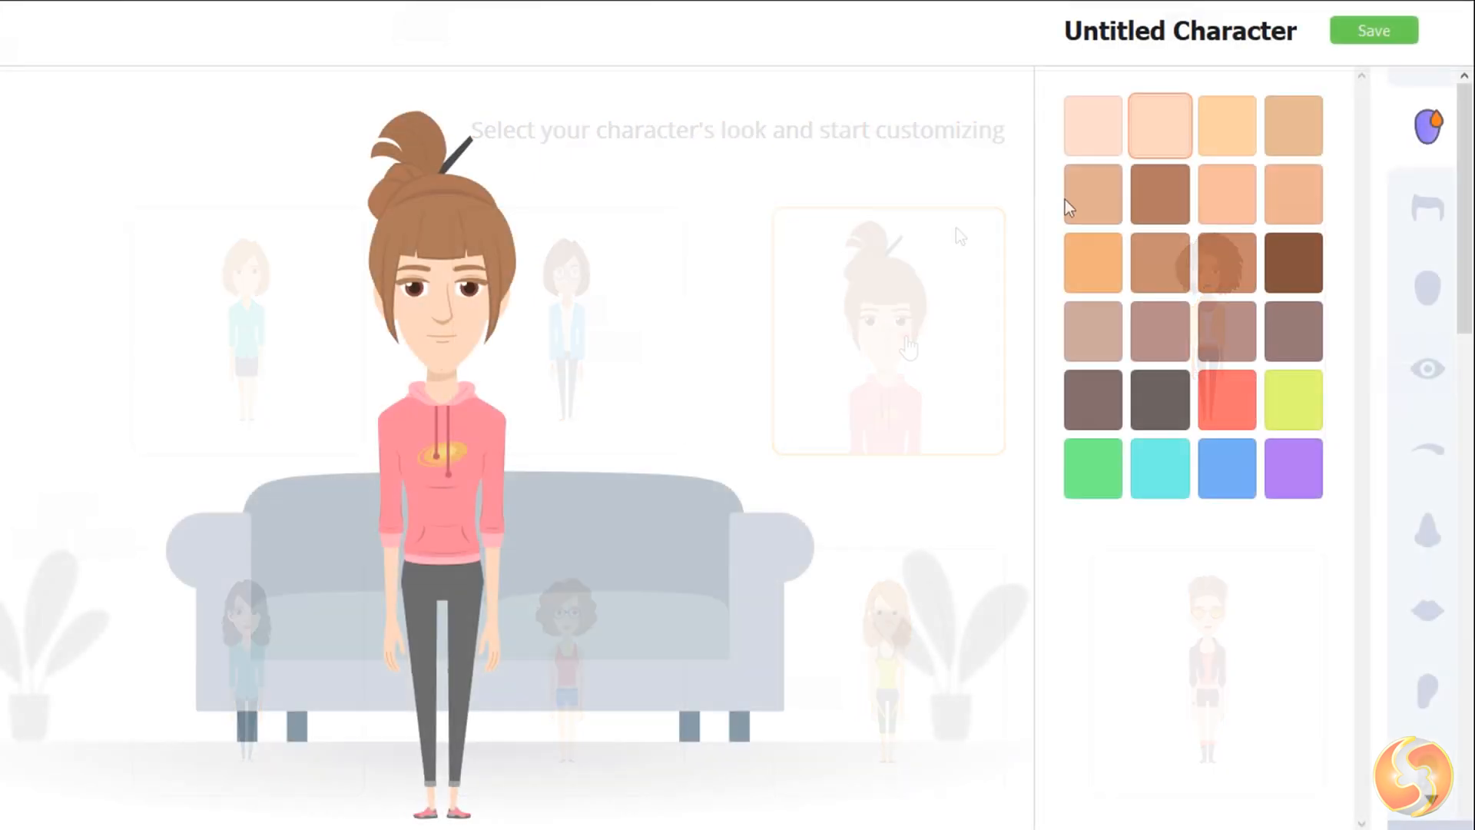
click(1115, 219)
click(1236, 219)
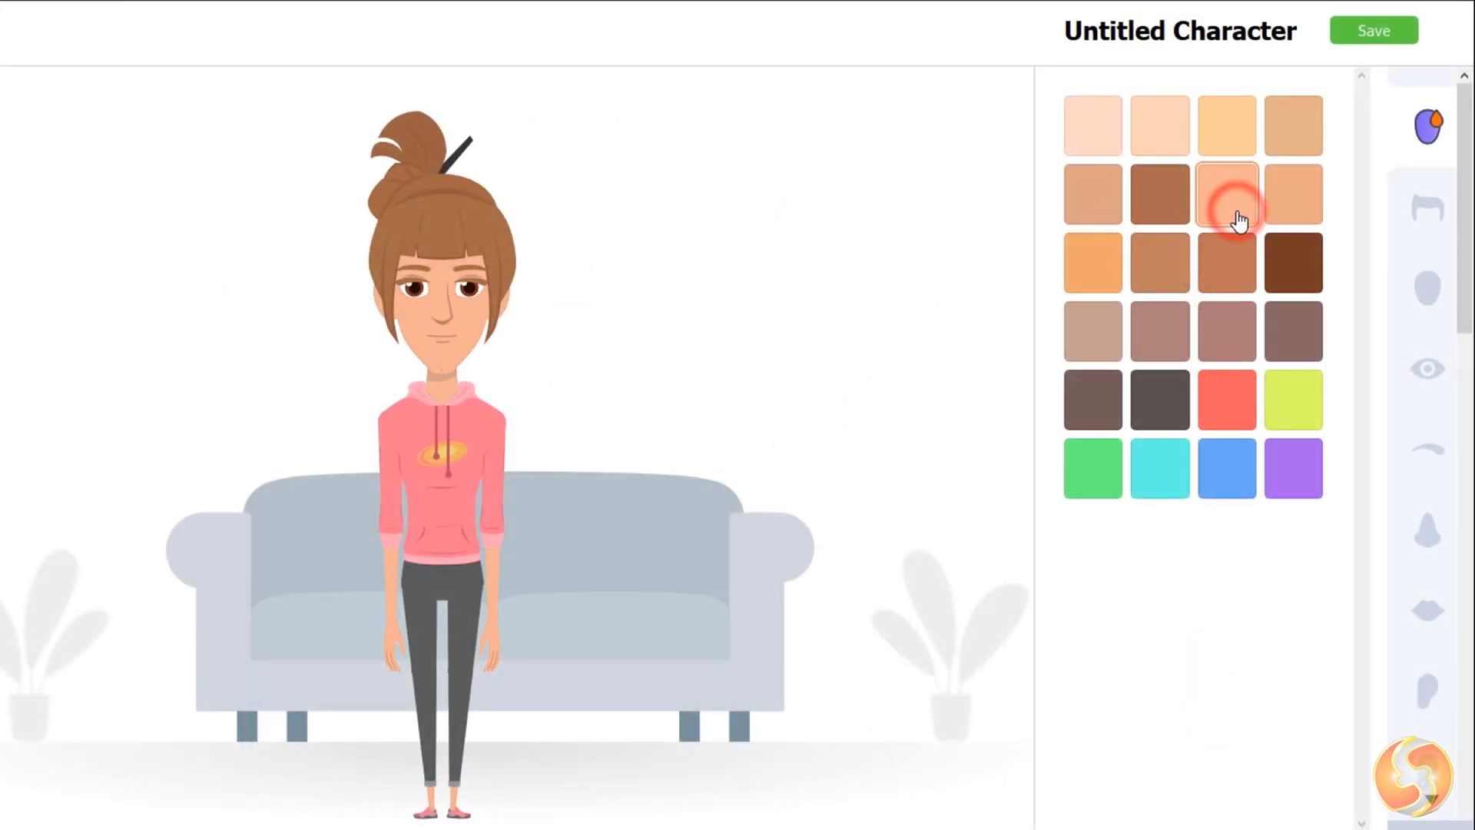
scroll(1210, 288, down, 5)
scroll(1182, 346, down, 3)
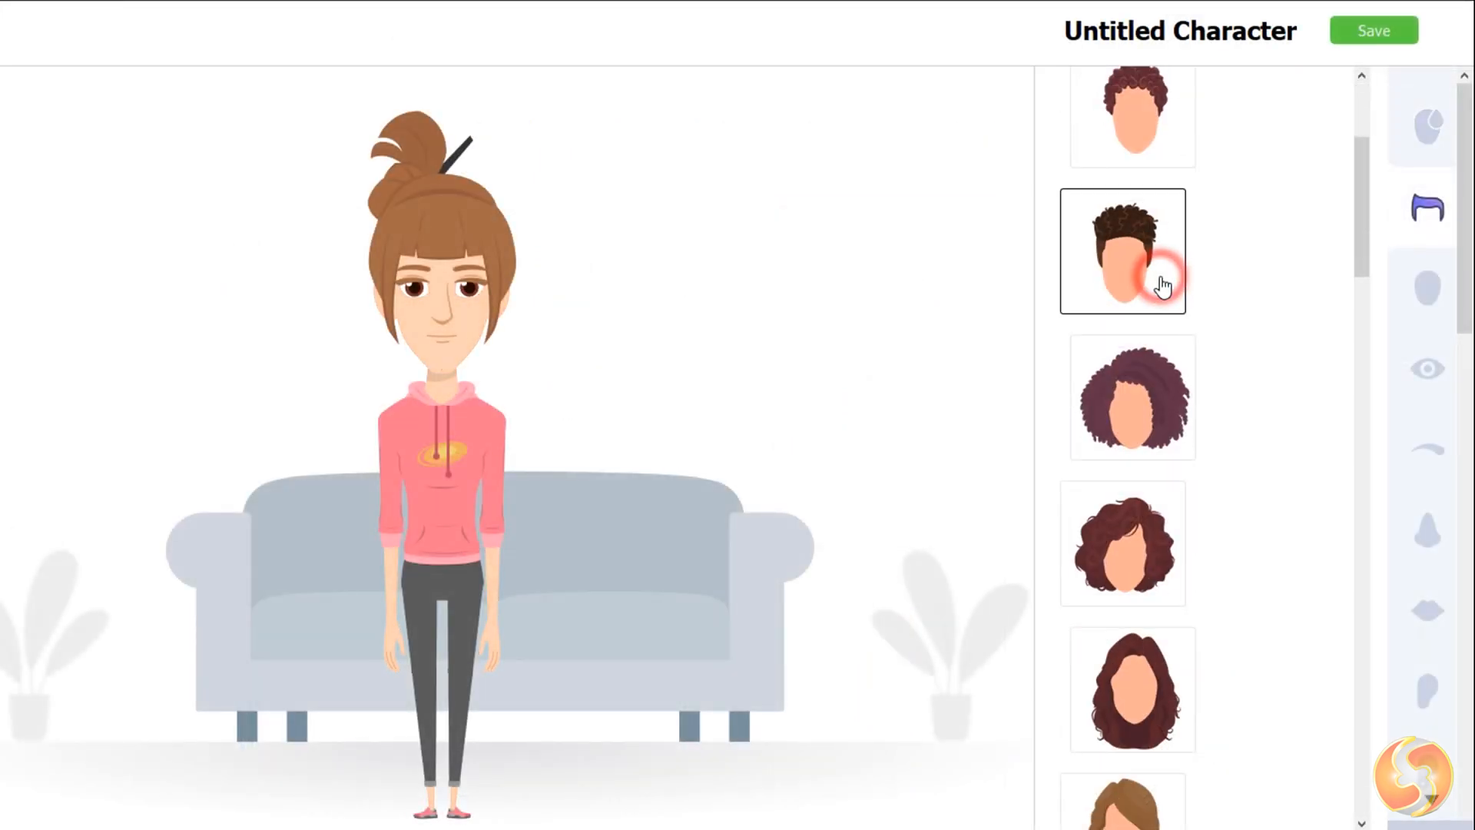
click(1162, 286)
scroll(1187, 393, down, 10)
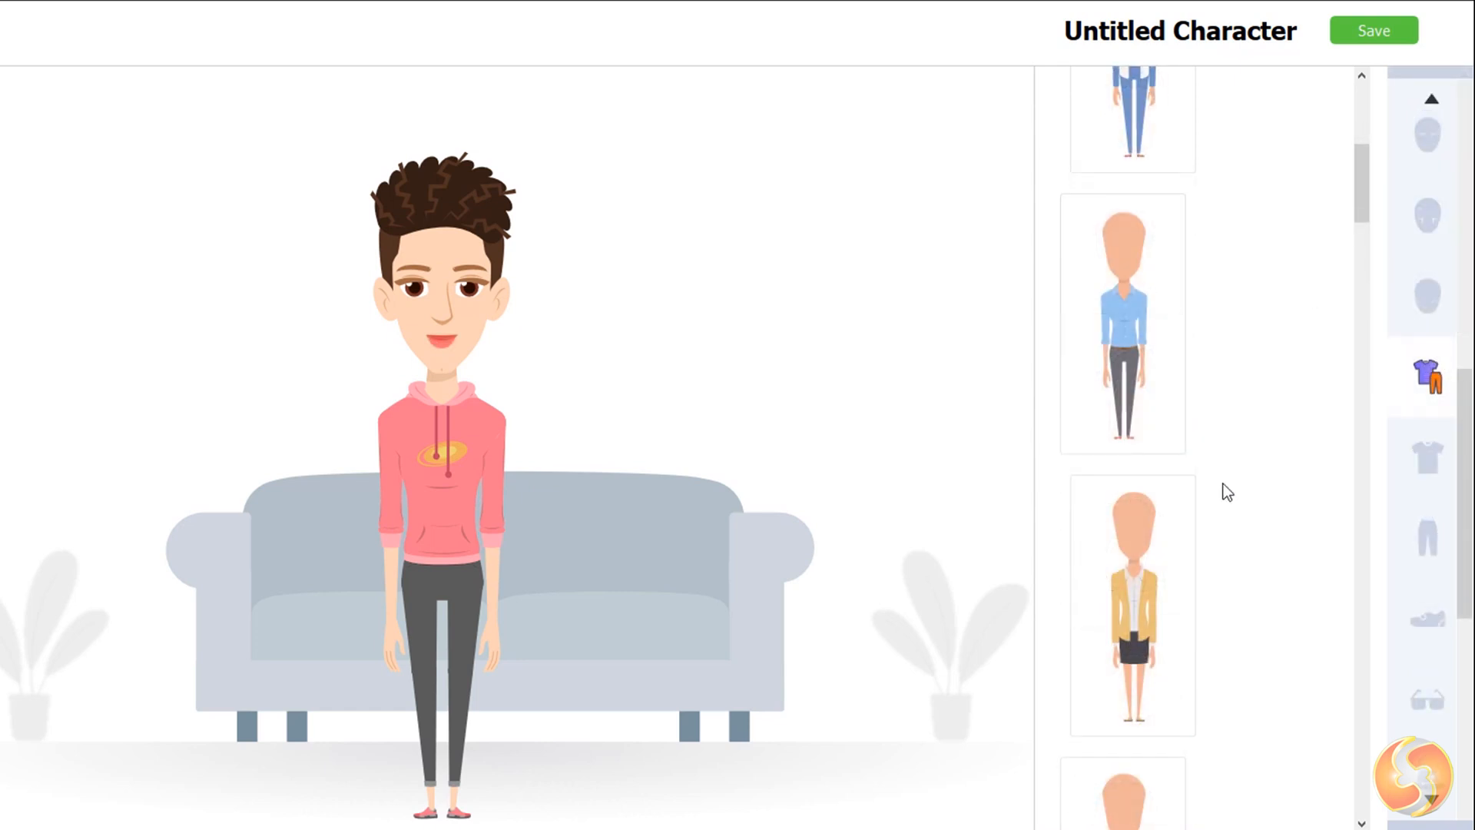
scroll(1211, 478, down, 3)
click(1156, 389)
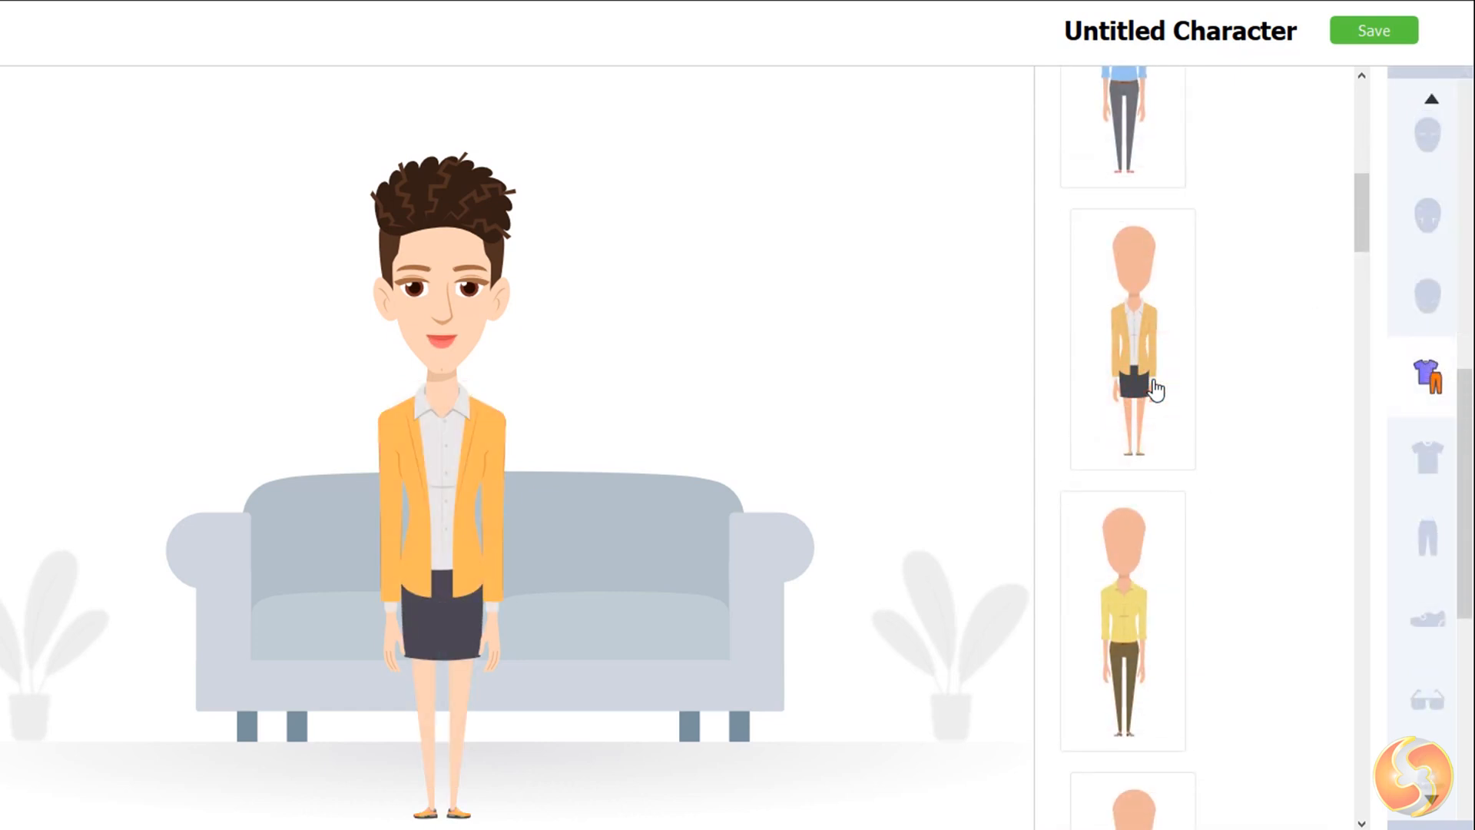
scroll(1156, 389, down, 2)
click(1152, 388)
Step: Name the character MyCharacter, save it and return to the dashboard
double_click(952, 26)
text(My)
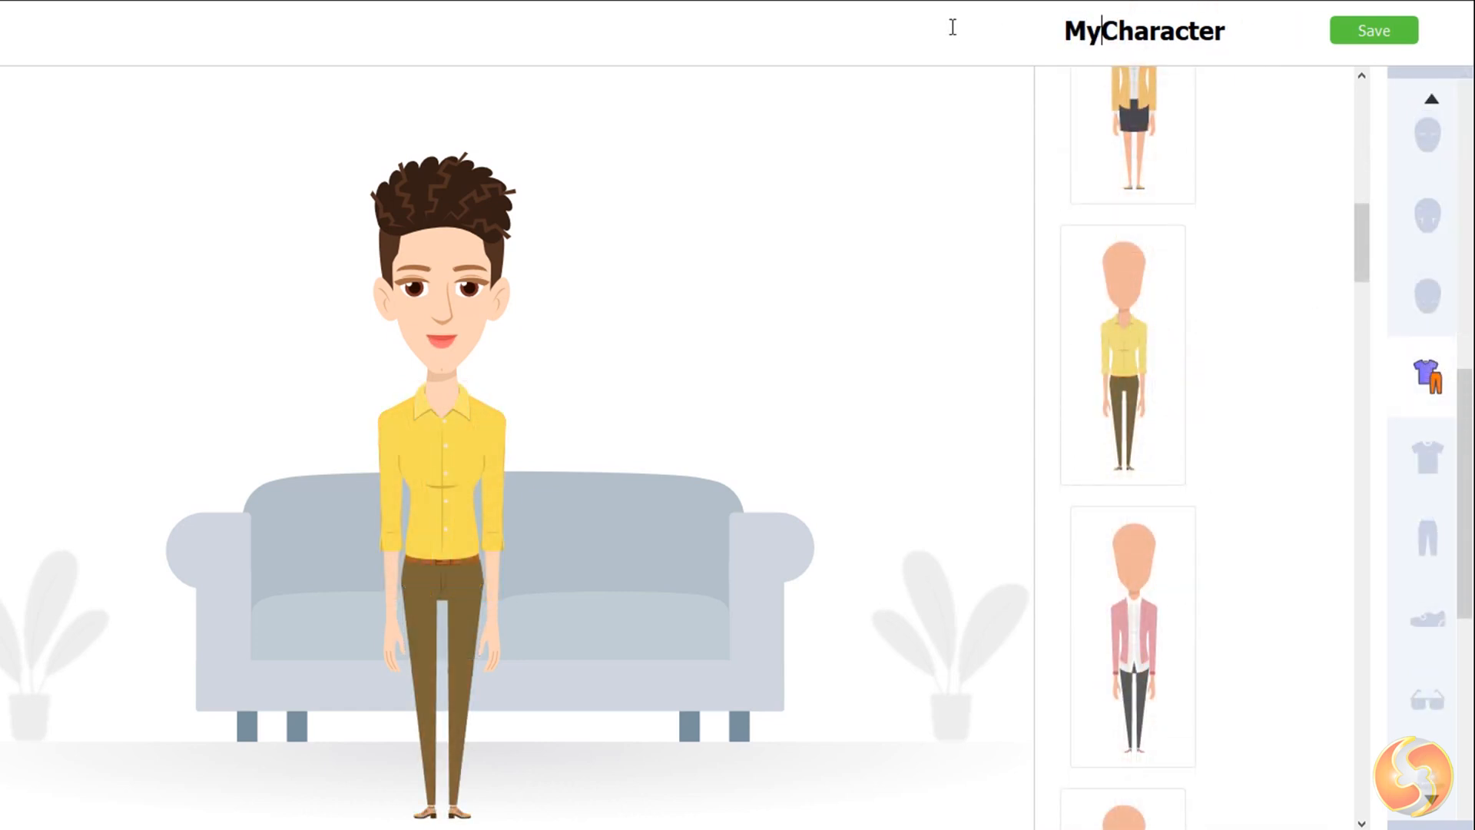
click(1366, 33)
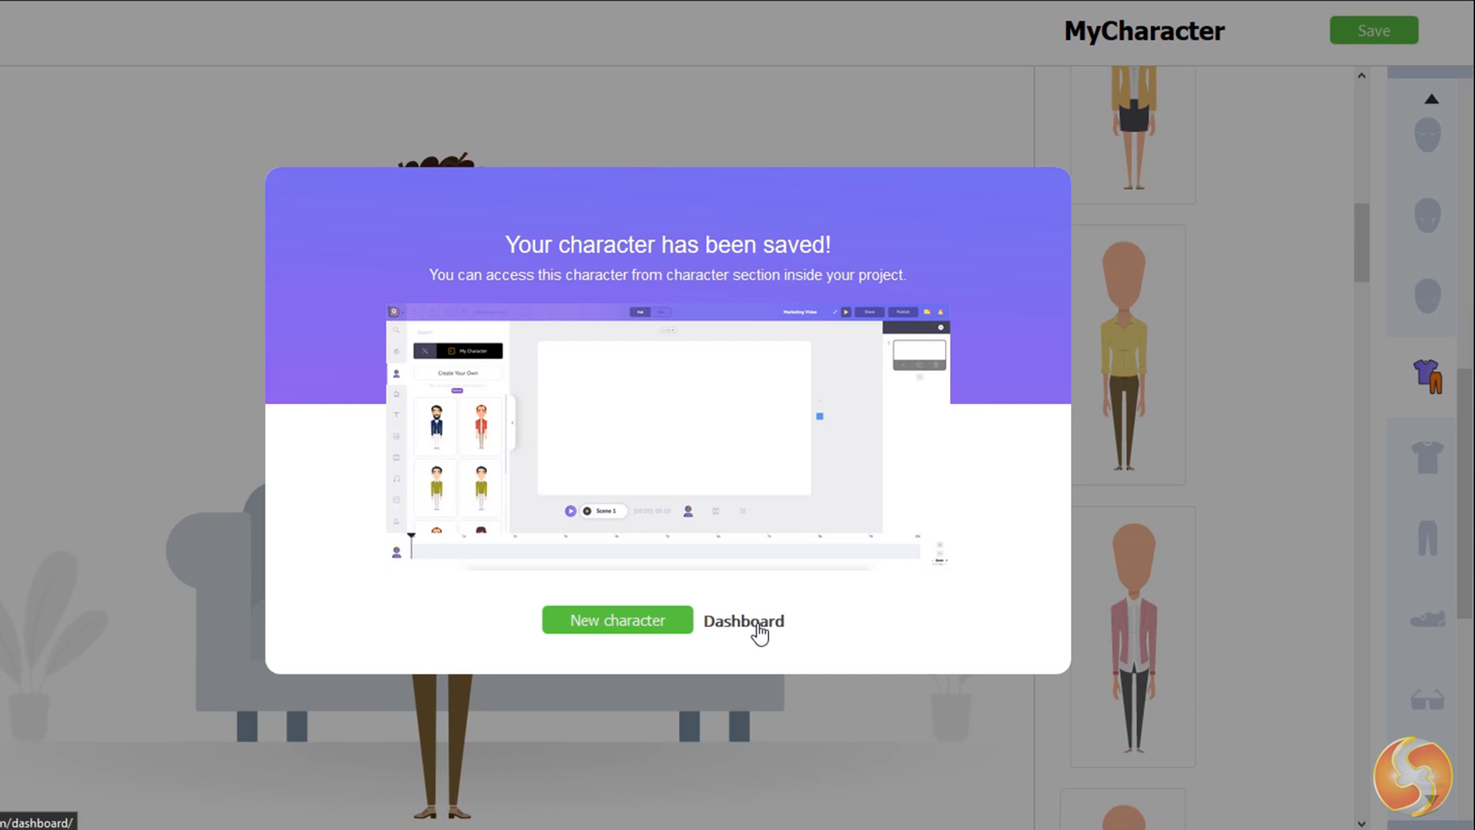
click(759, 629)
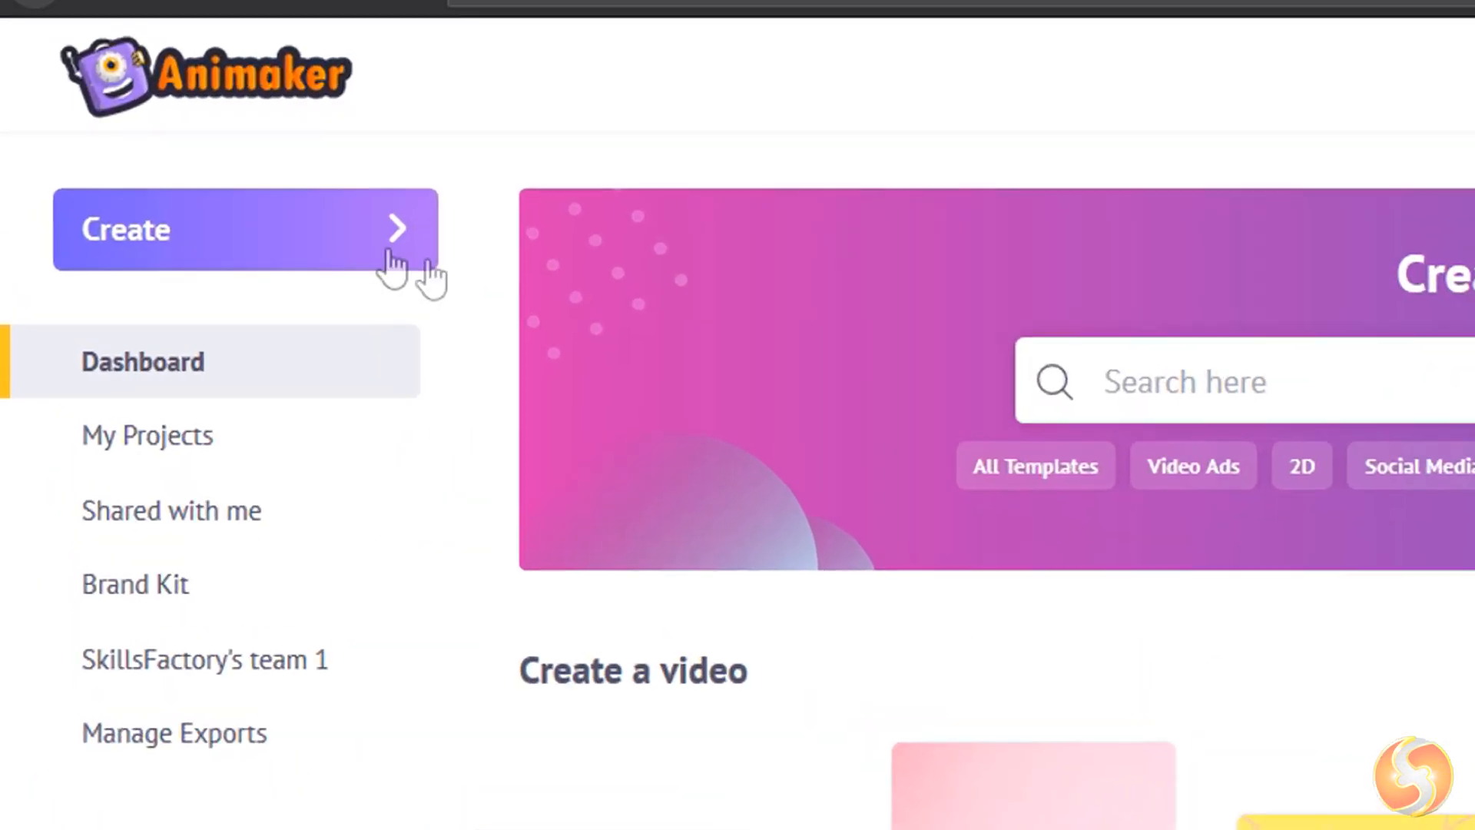
Step: Start a new video from Create > Create a video and dismiss its Let's do it! prompt
click(198, 185)
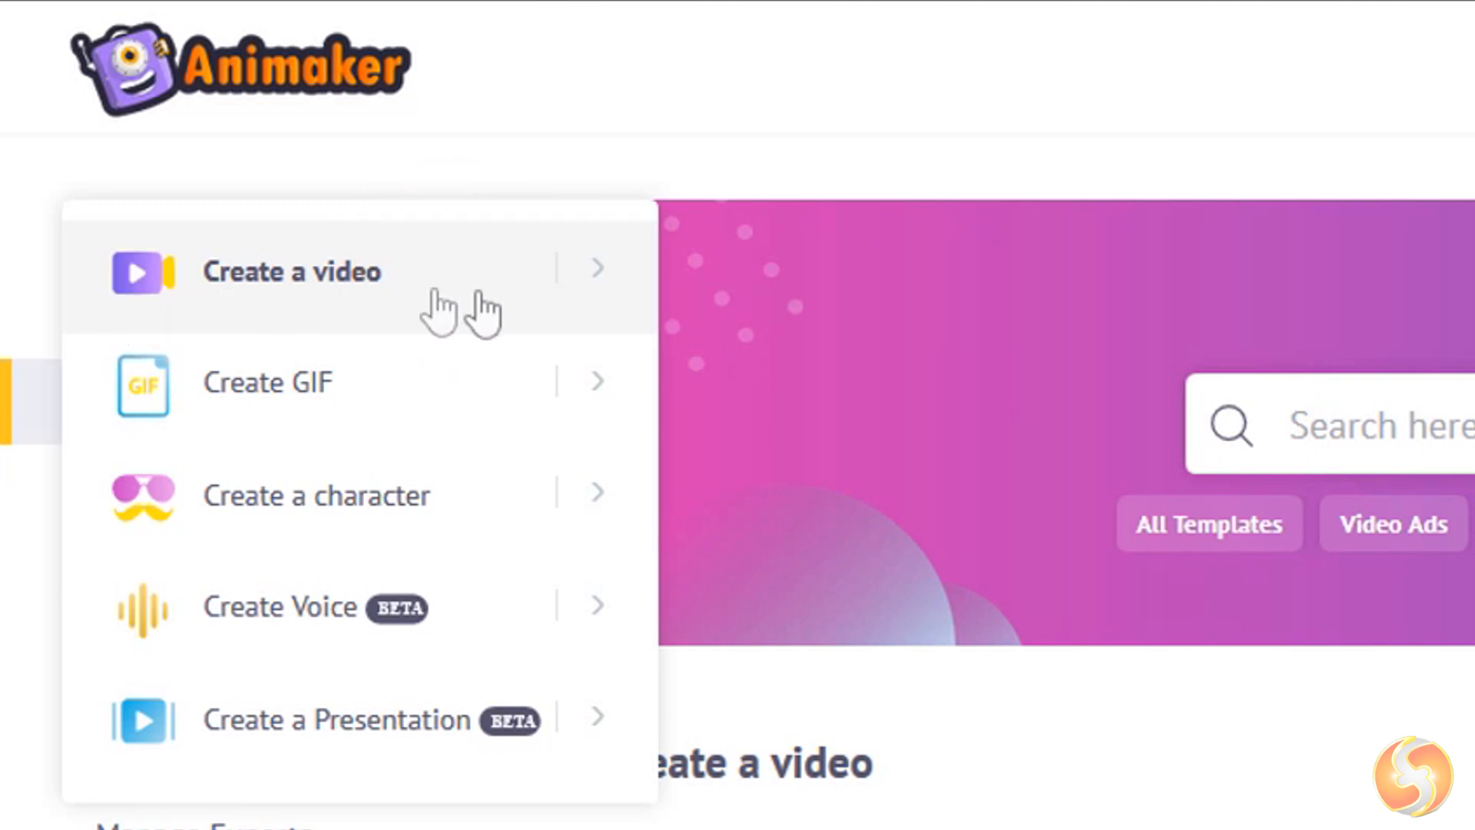
click(594, 276)
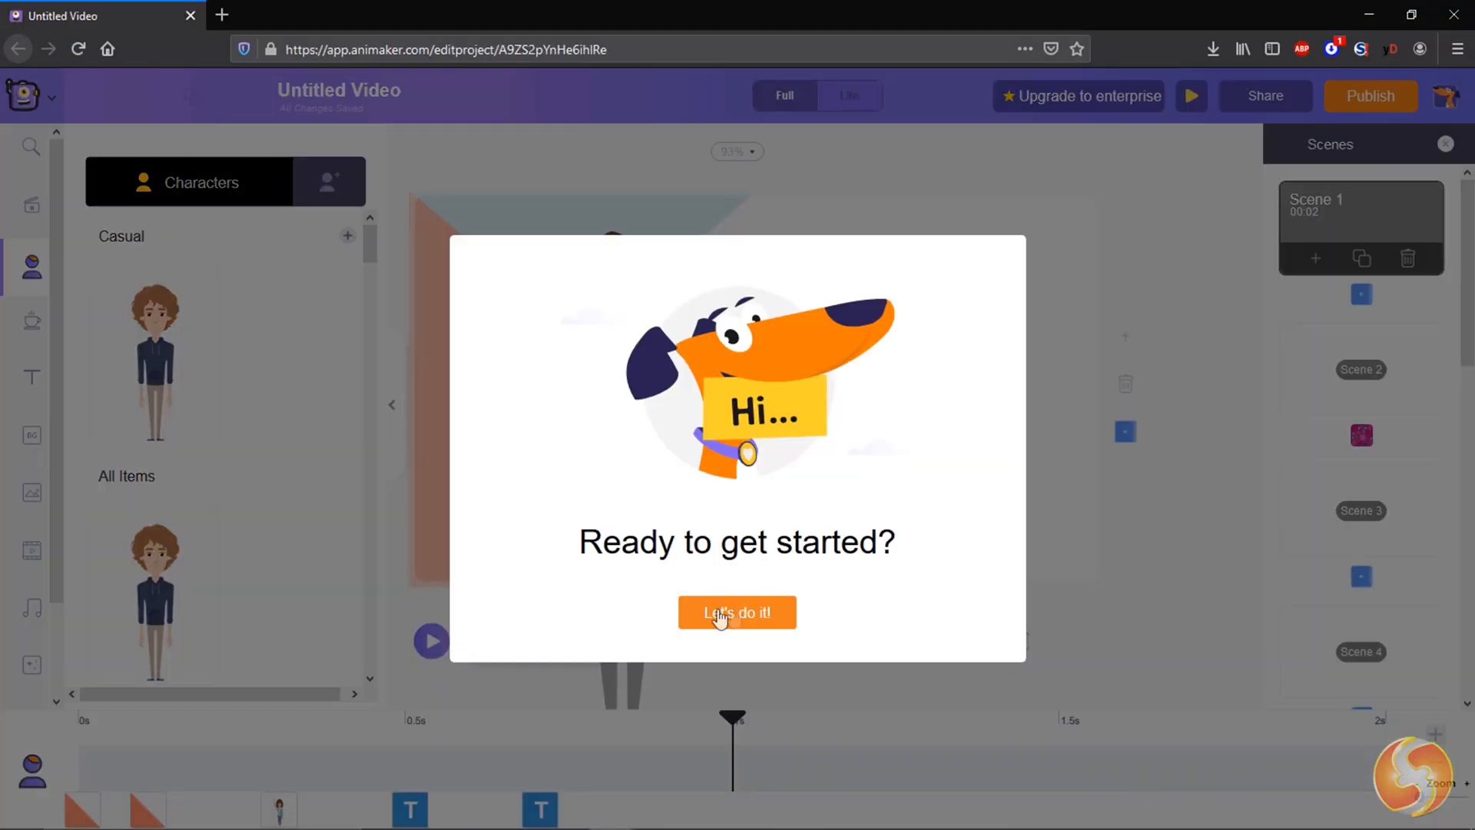
click(743, 617)
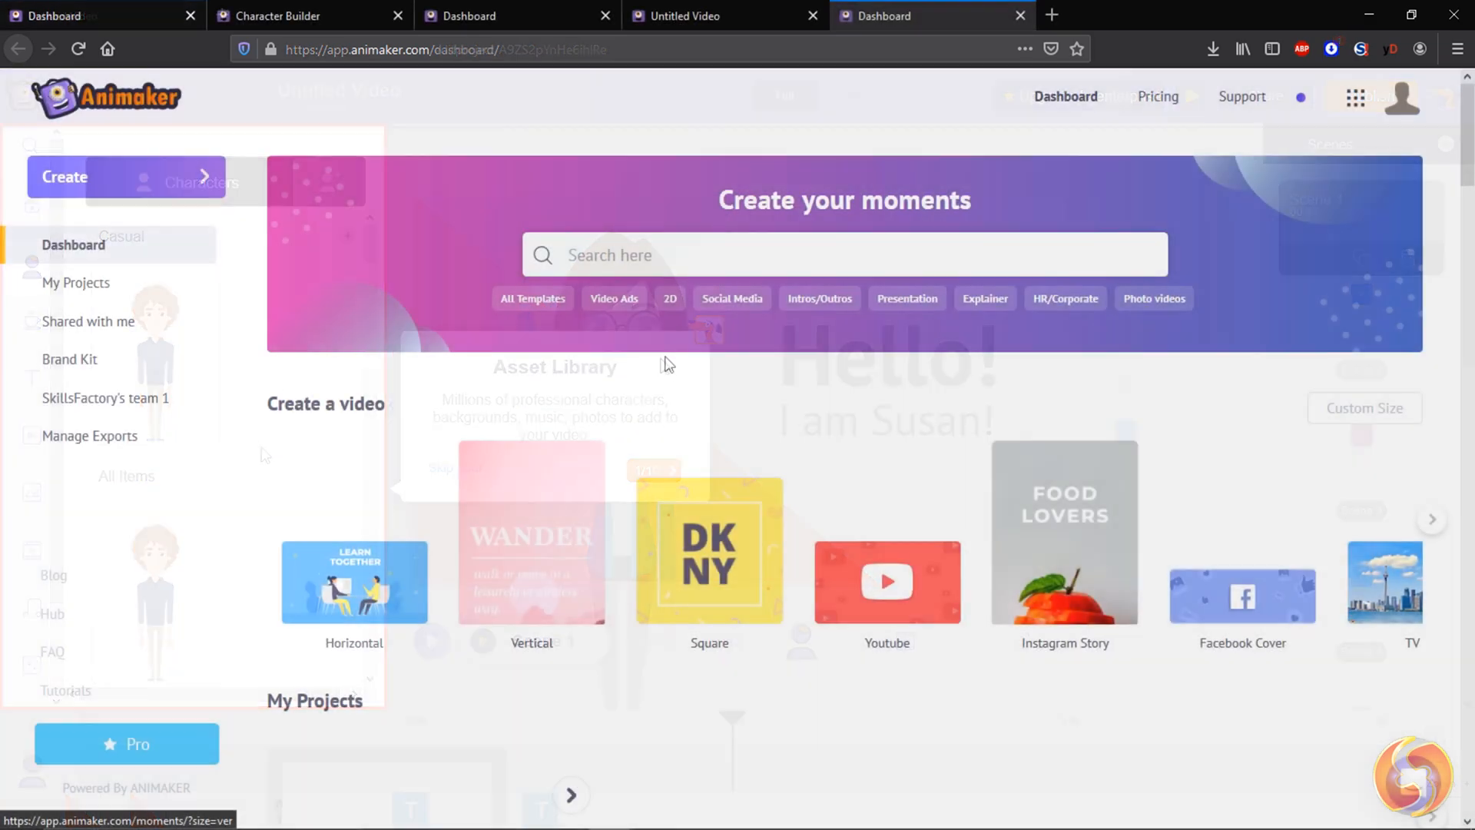
scroll(805, 492, down, 2)
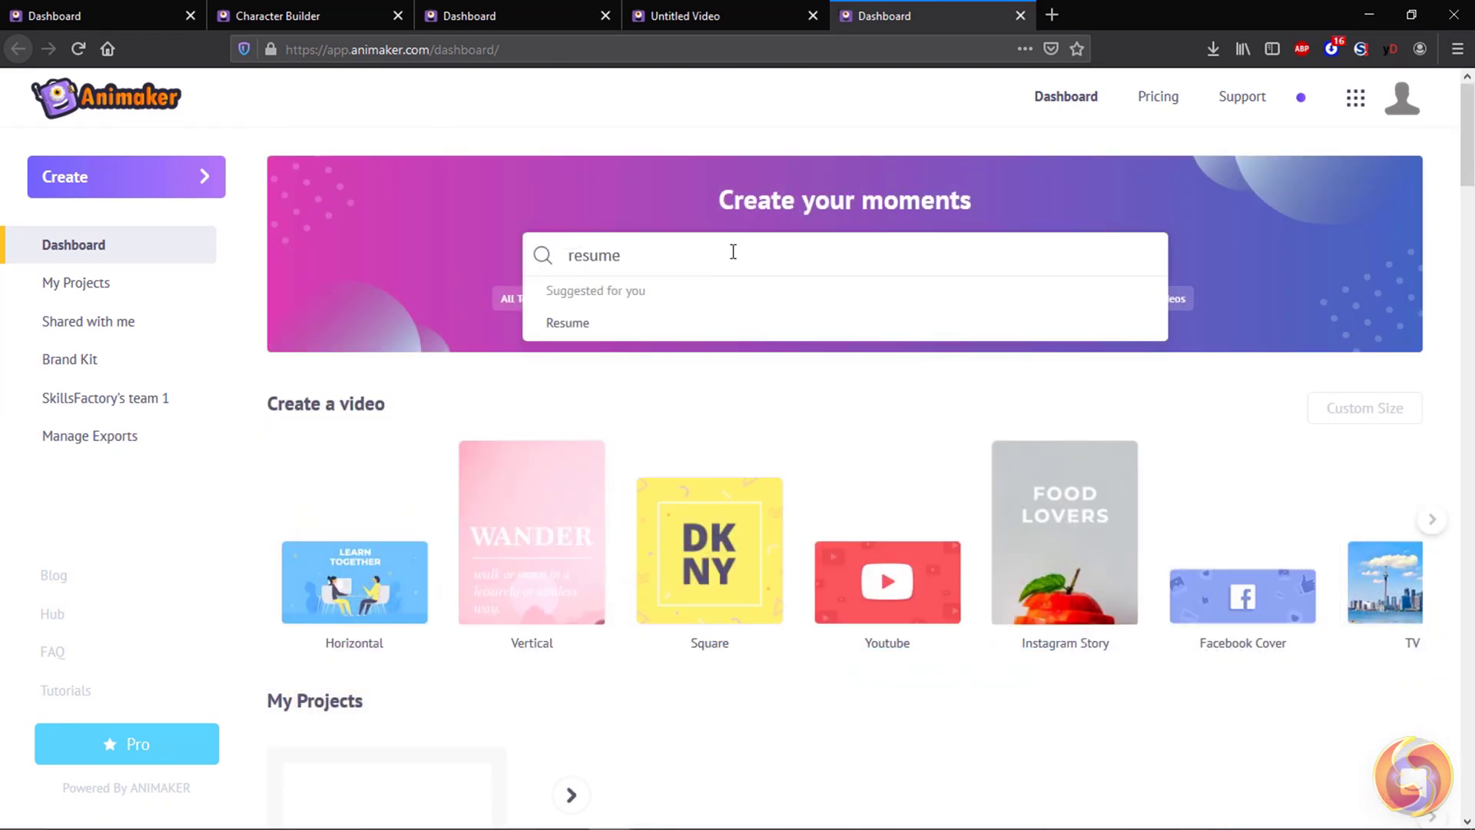
Step: Search templates for resume and preview the Teacher Video Resume cartoon template
key(Return)
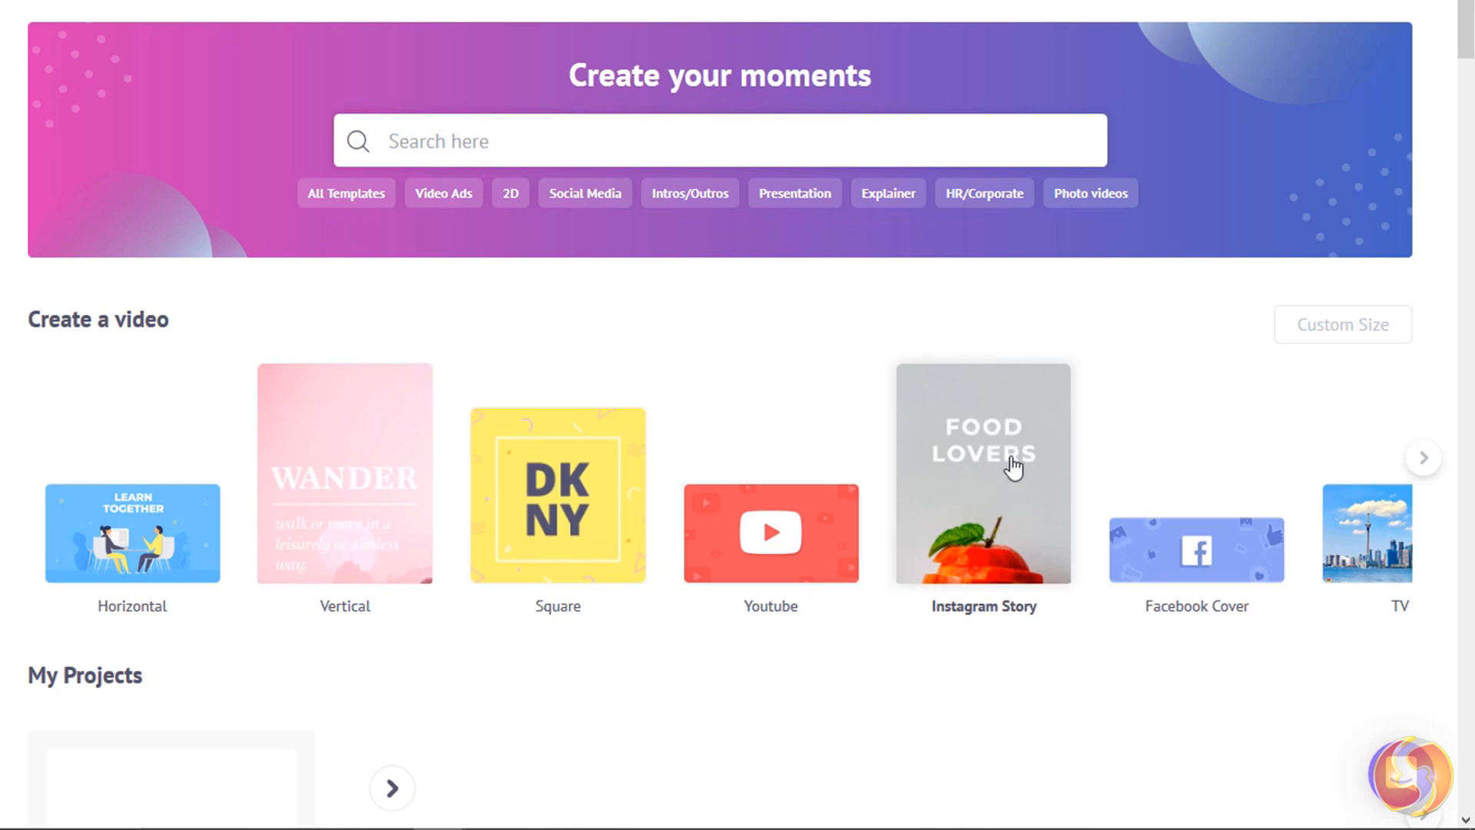
scroll(503, 511, down, 3)
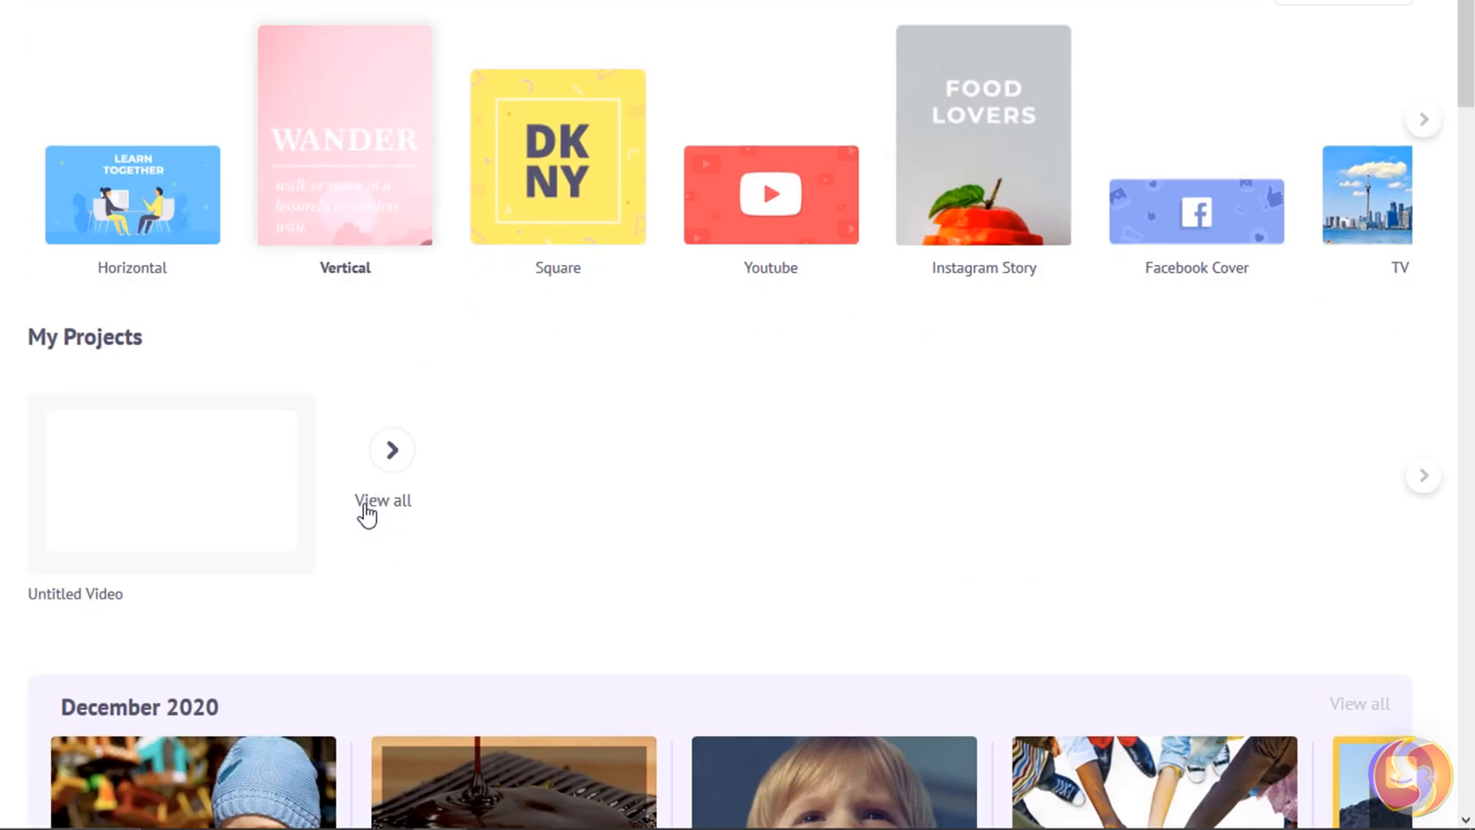
scroll(369, 514, down, 3)
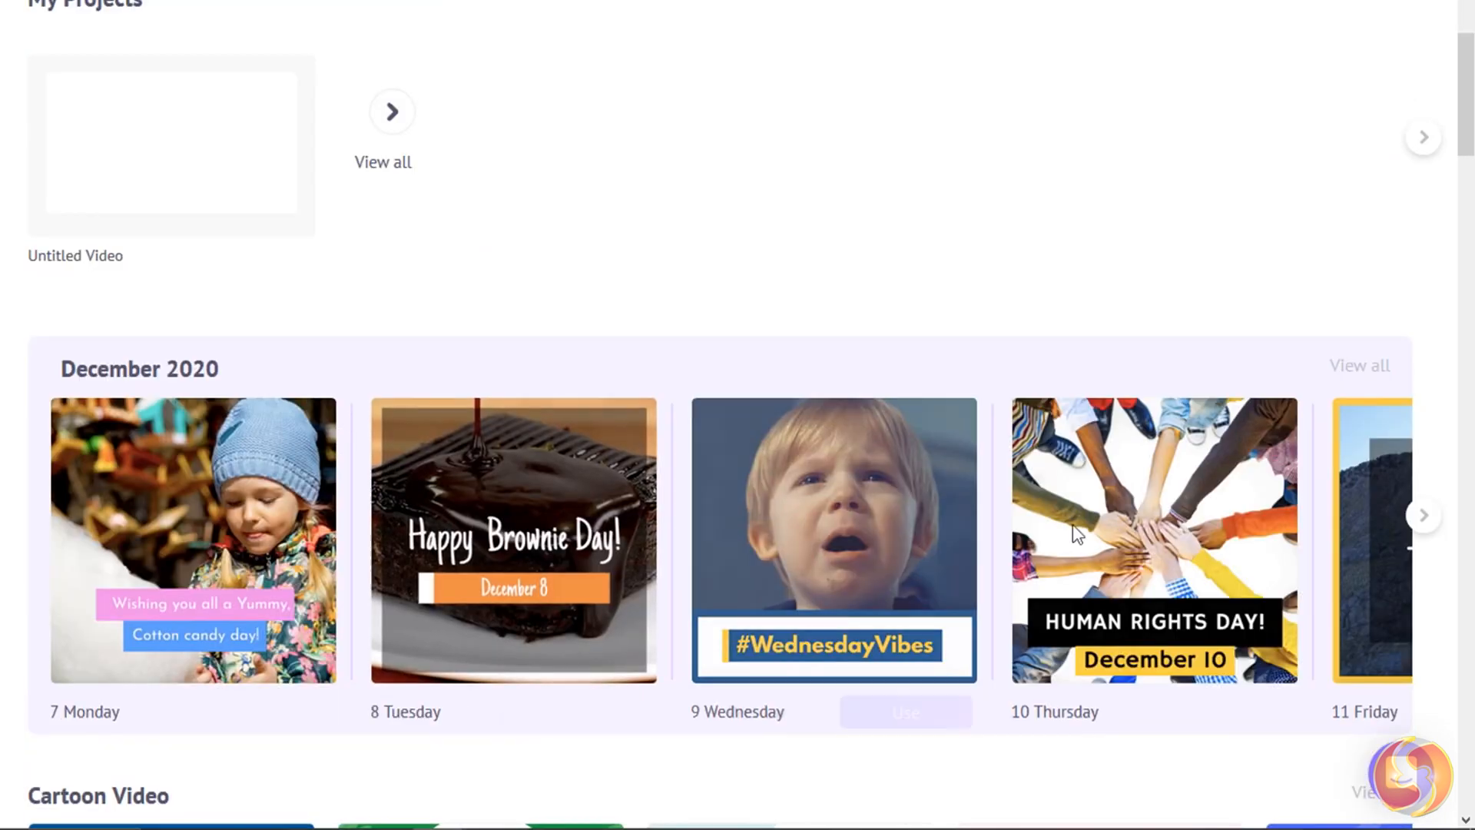
scroll(485, 496, down, 3)
scroll(478, 498, down, 2)
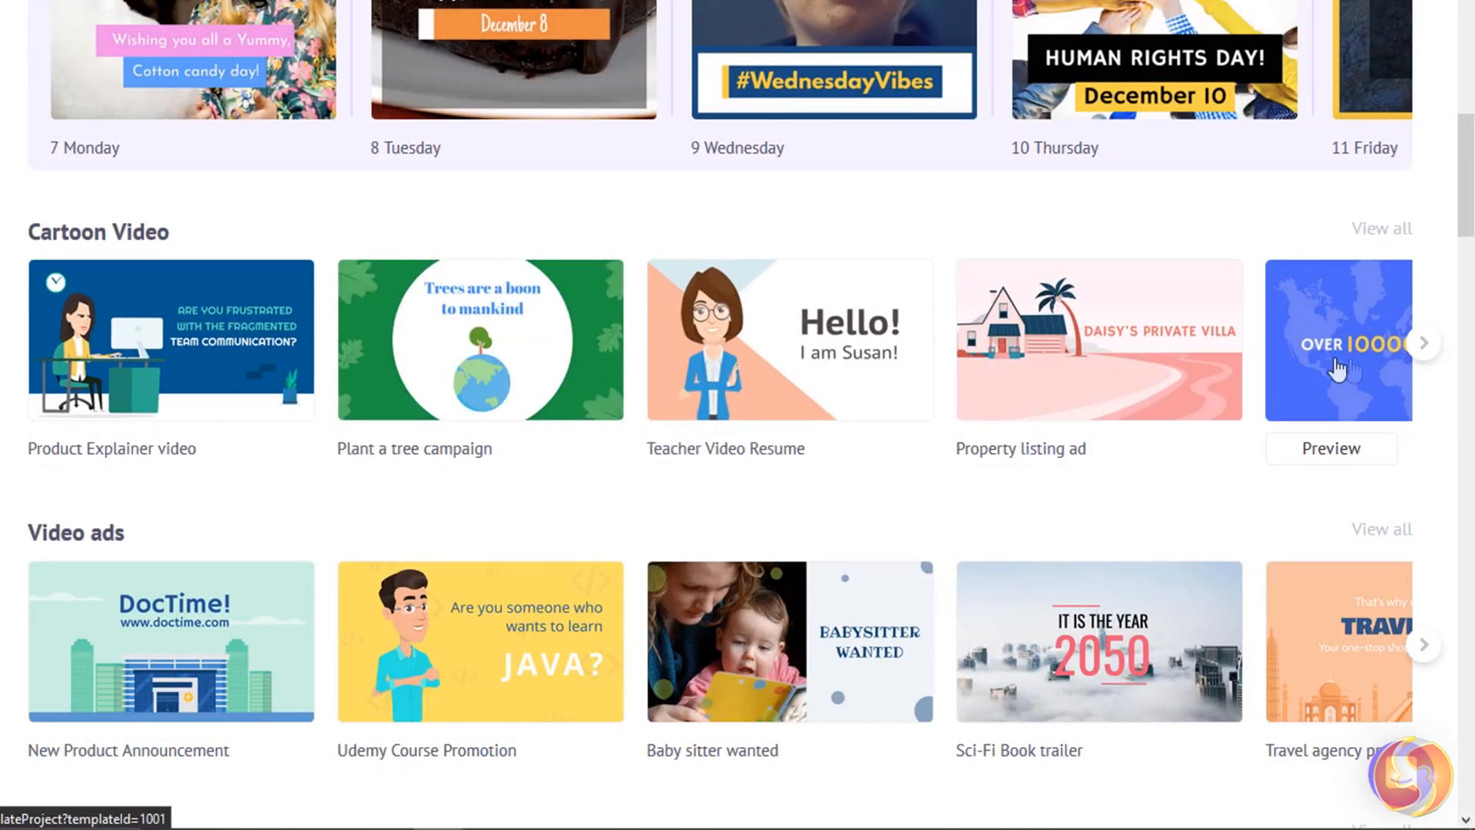
scroll(816, 258, down, 1)
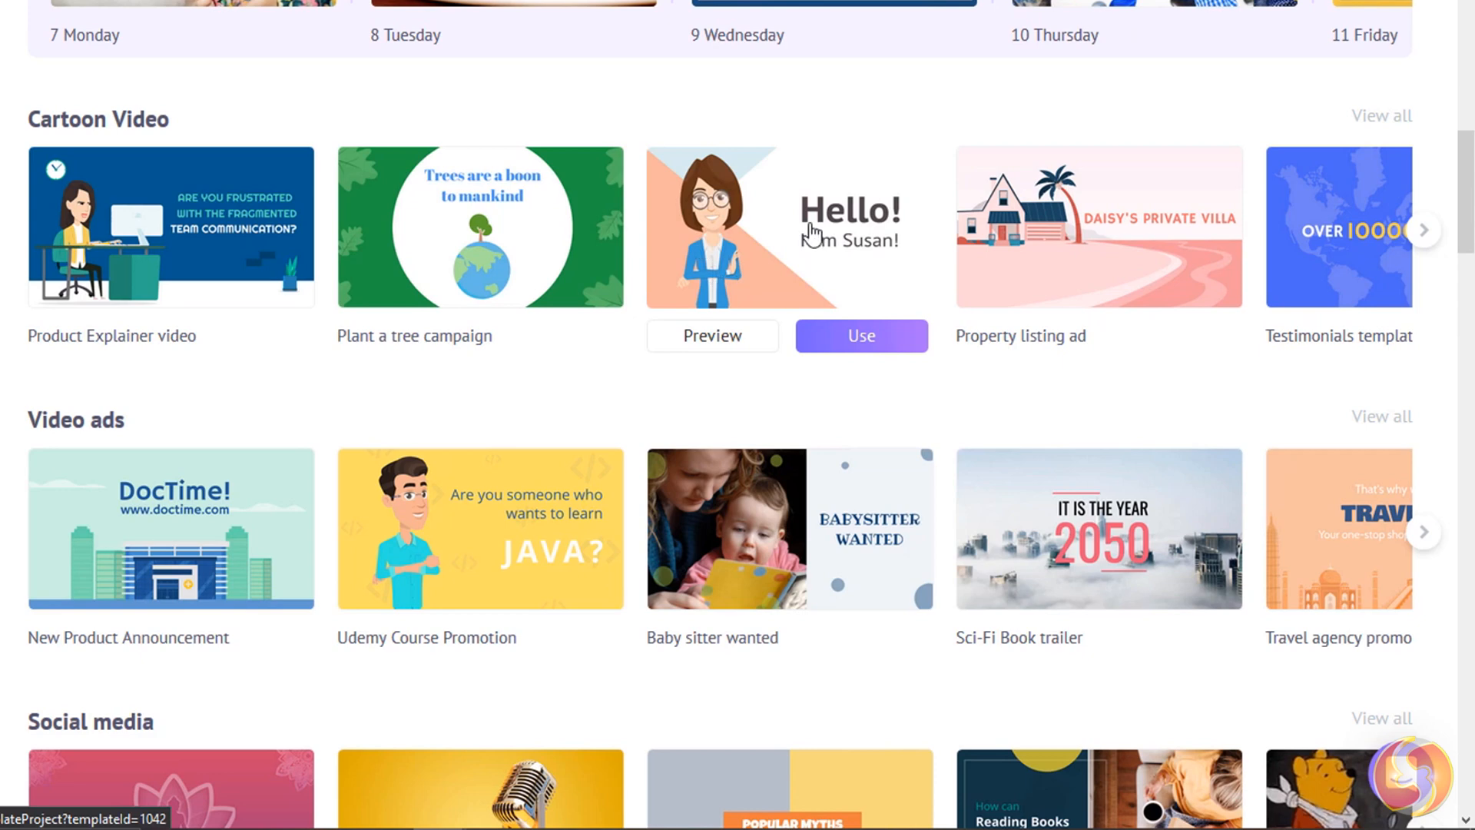
click(728, 345)
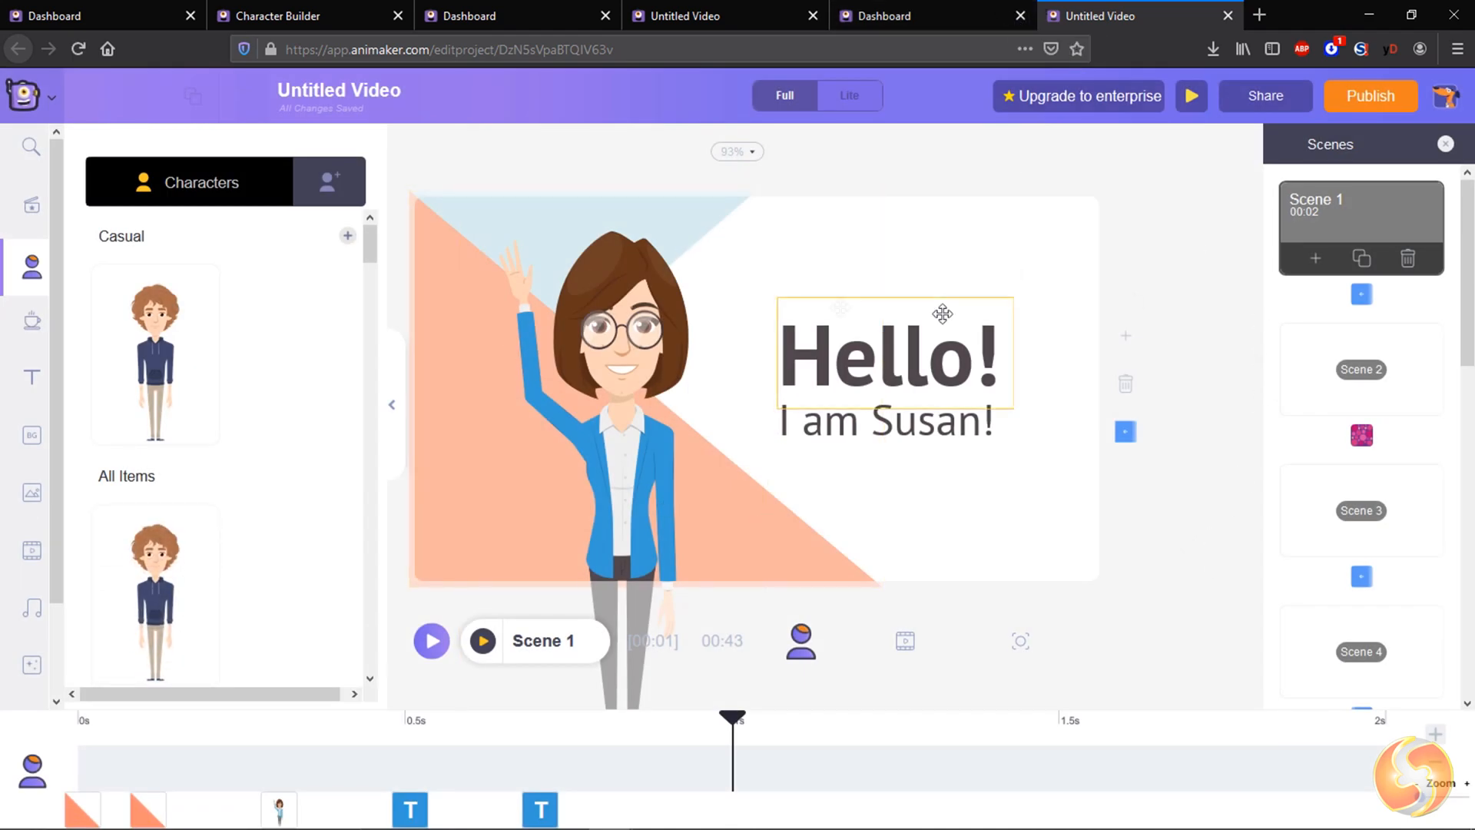
scroll(1406, 576, down, 1)
scroll(1410, 584, down, 4)
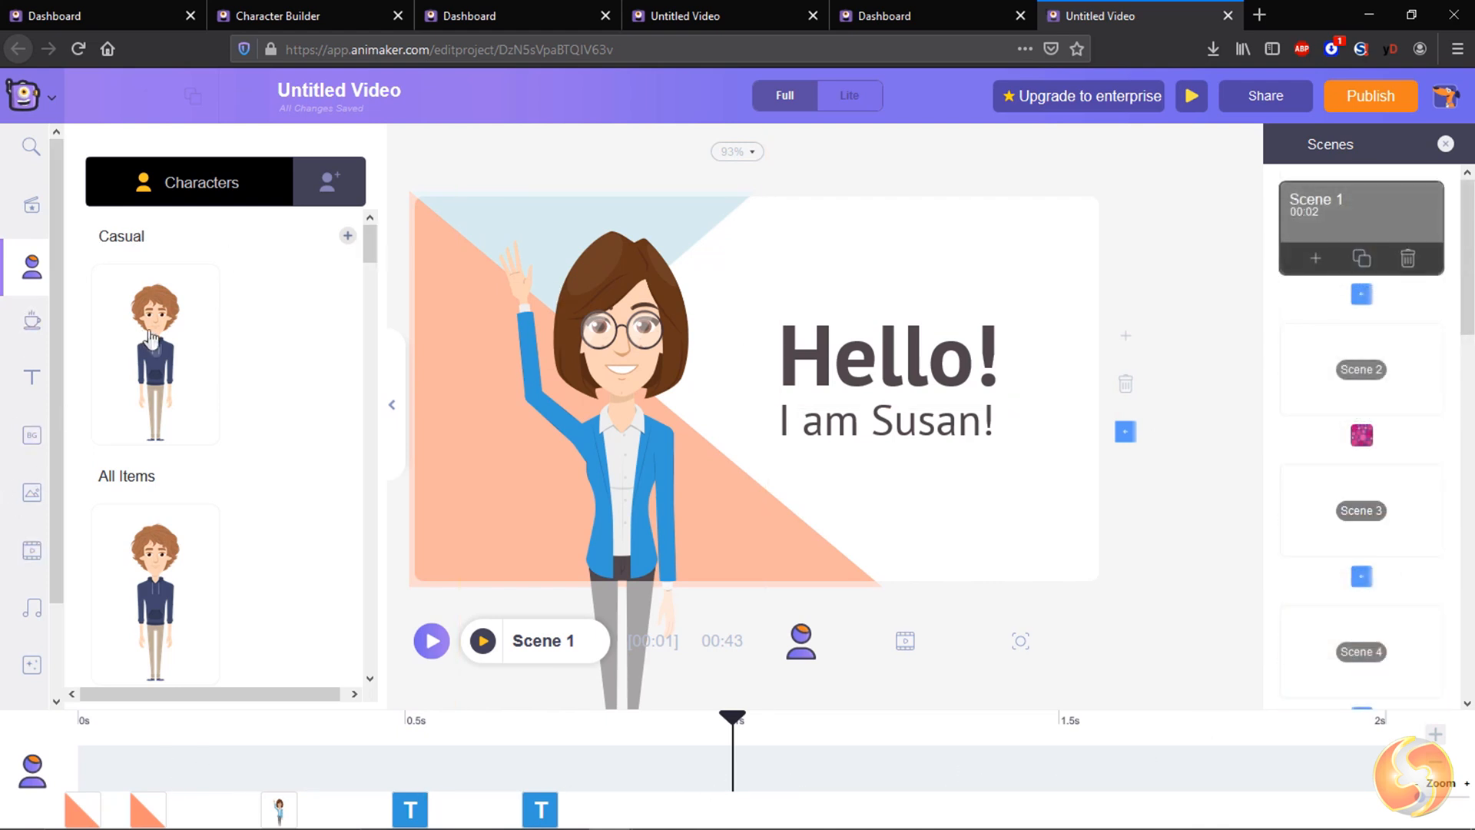
scroll(173, 438, down, 3)
scroll(189, 484, down, 2)
scroll(188, 484, up, 3)
scroll(190, 484, up, 2)
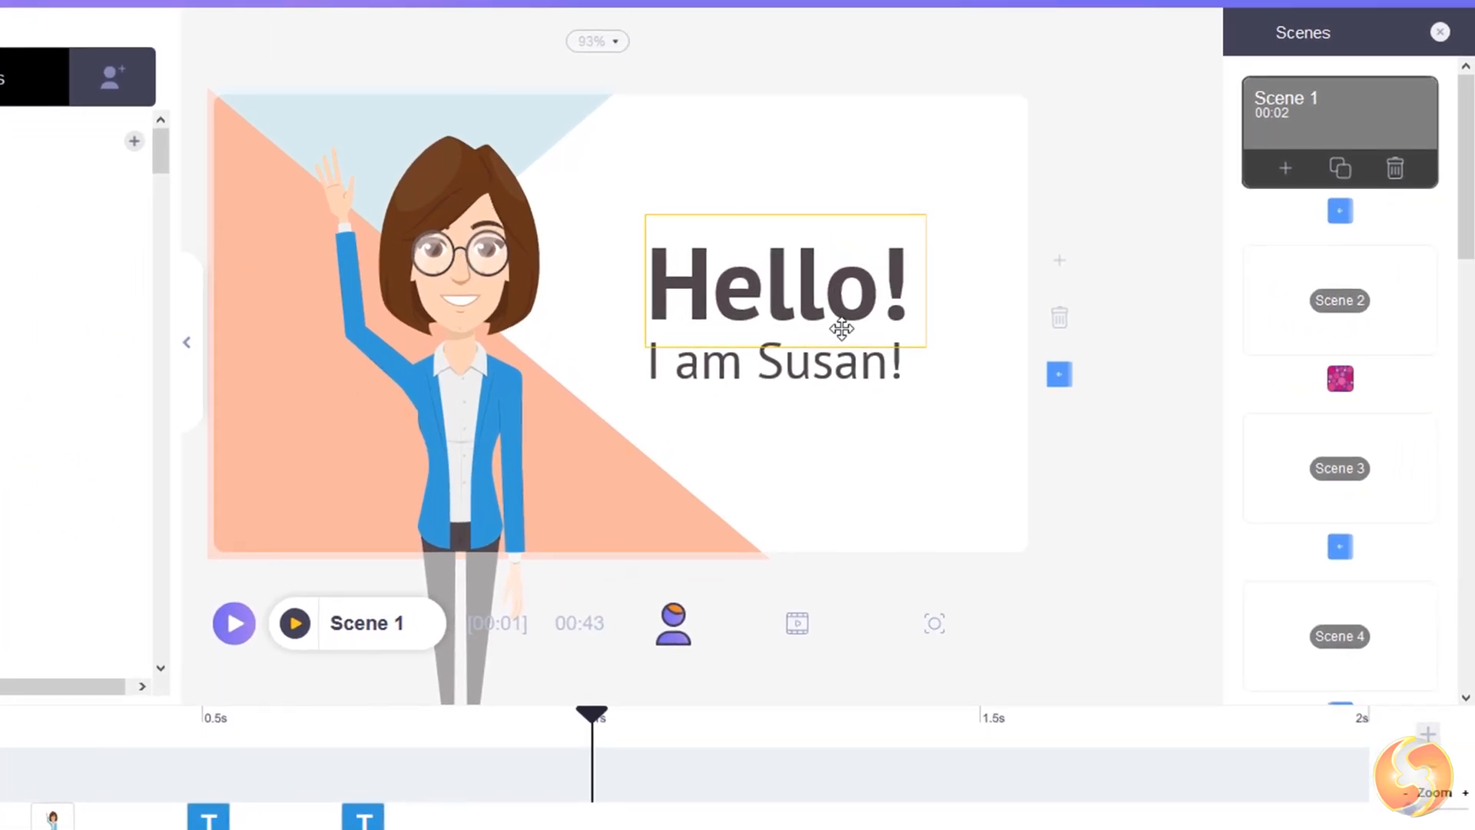
Step: Replace 'usan' so the subtitle reads I am Sarah!, then select the waving character
click(745, 370)
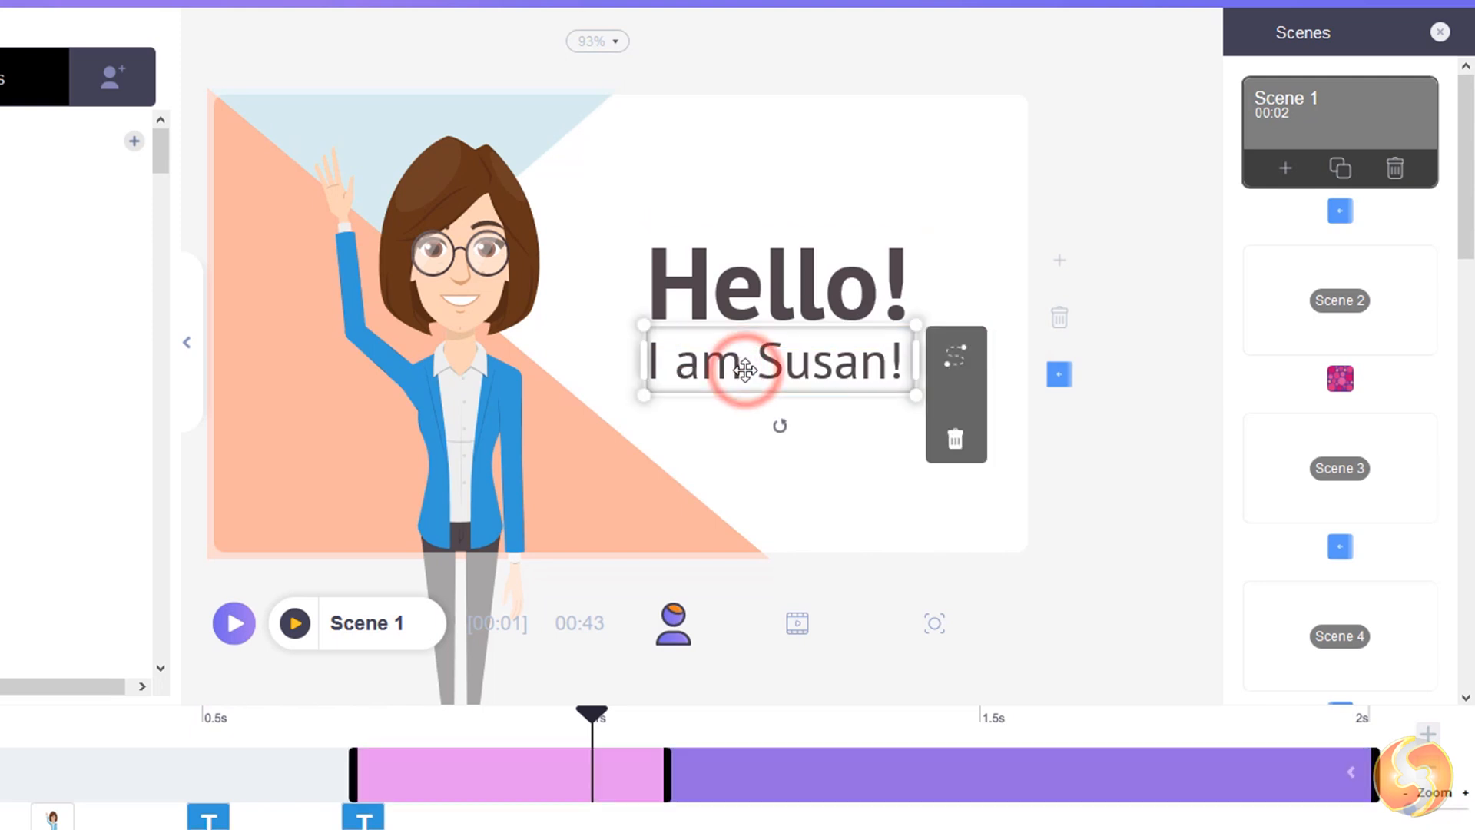
click(790, 365)
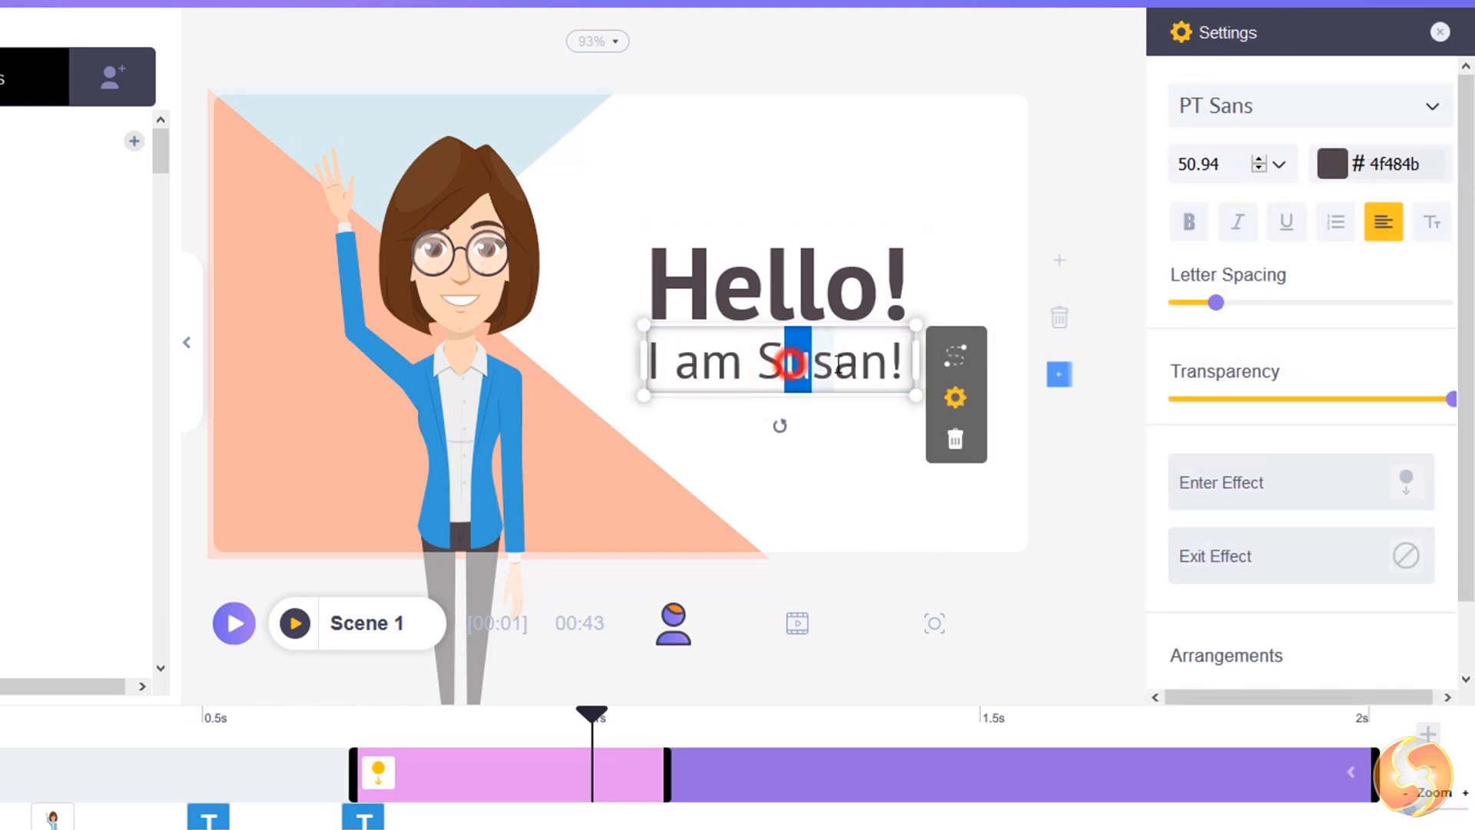
drag(839, 366, 883, 366)
text(ah)
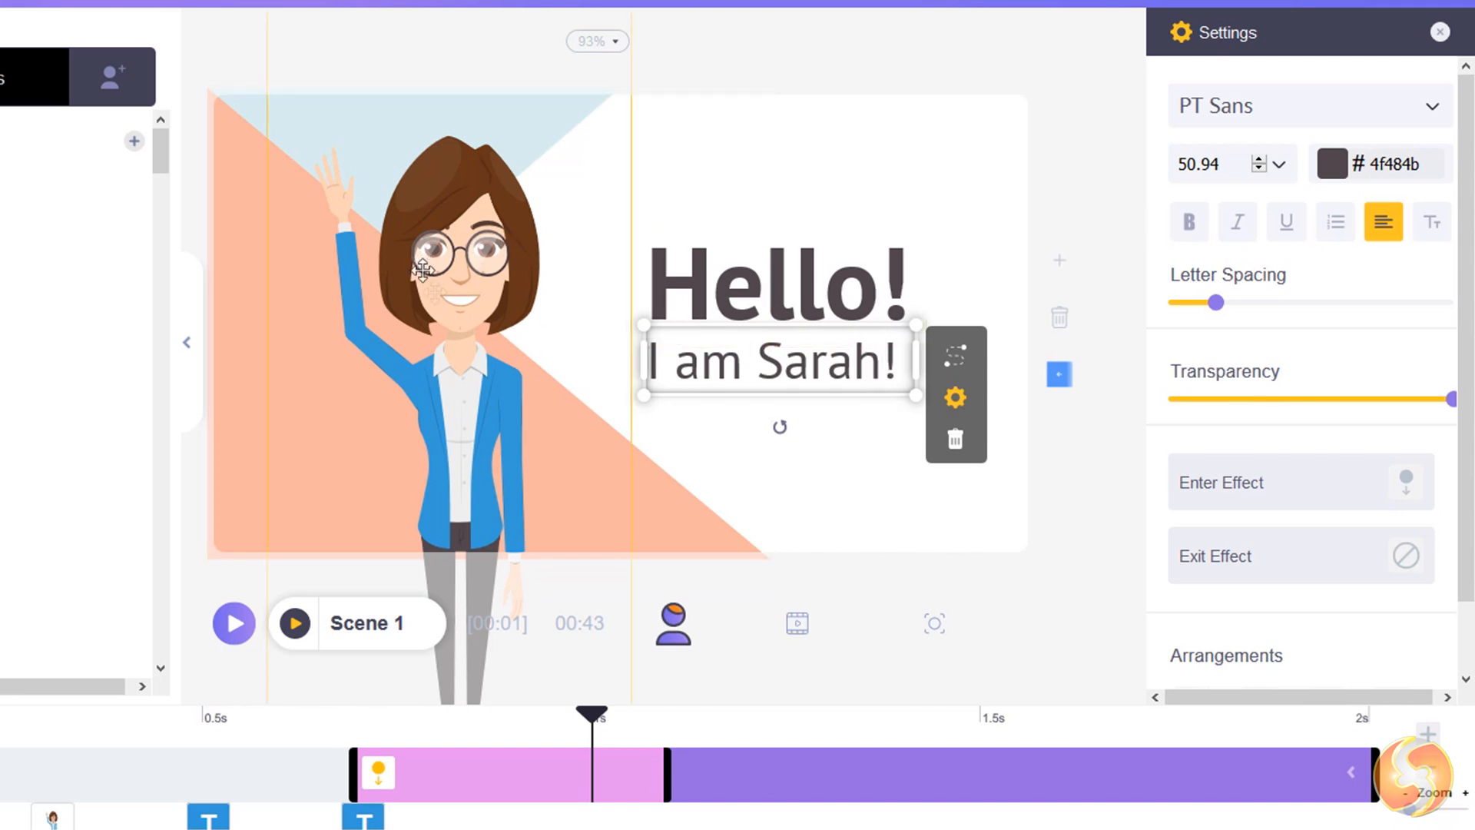
click(456, 287)
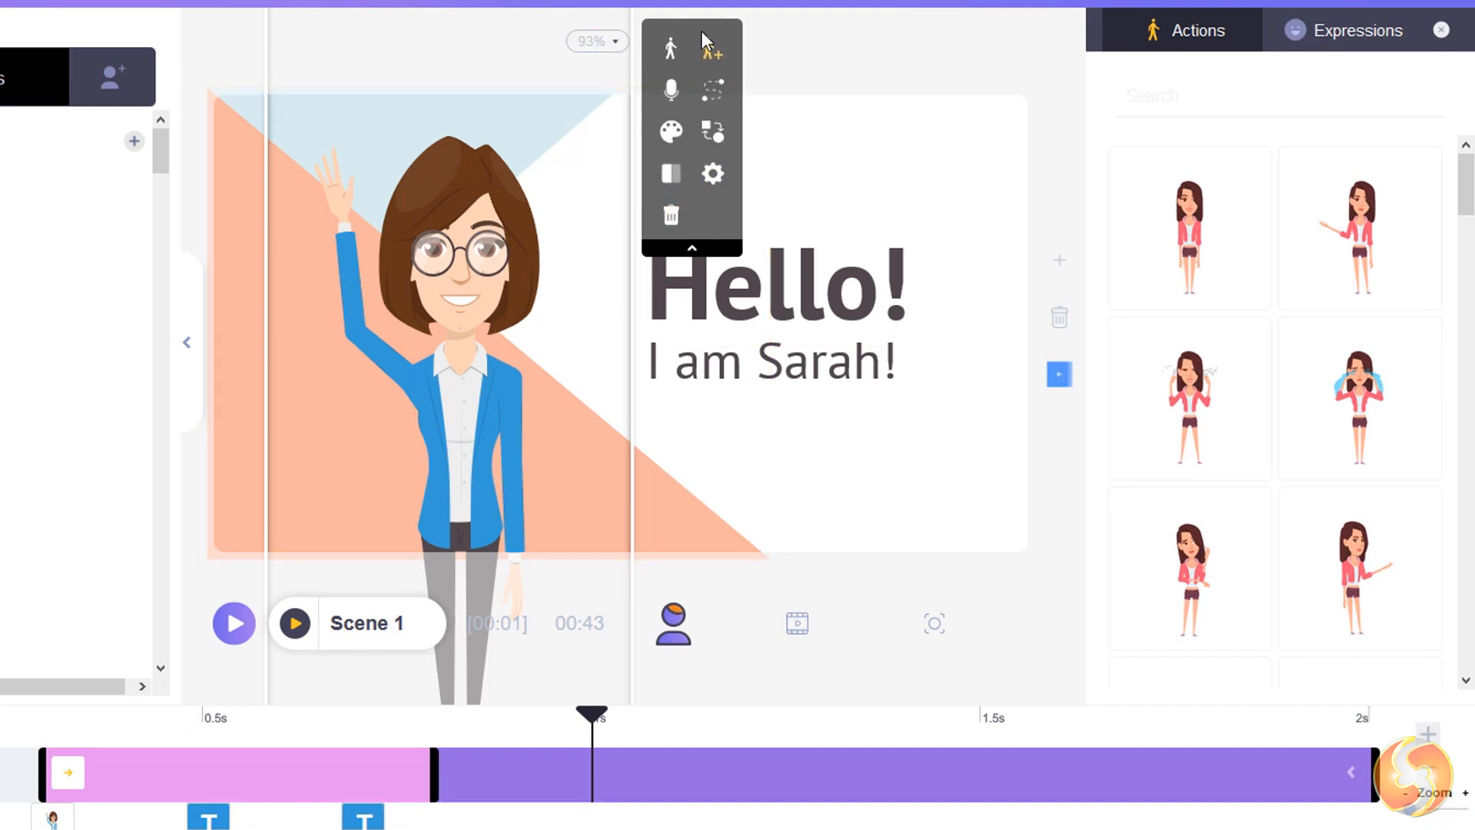
Step: Swap the blue-jacket woman for the curly-haired custom character from My Characters
click(713, 132)
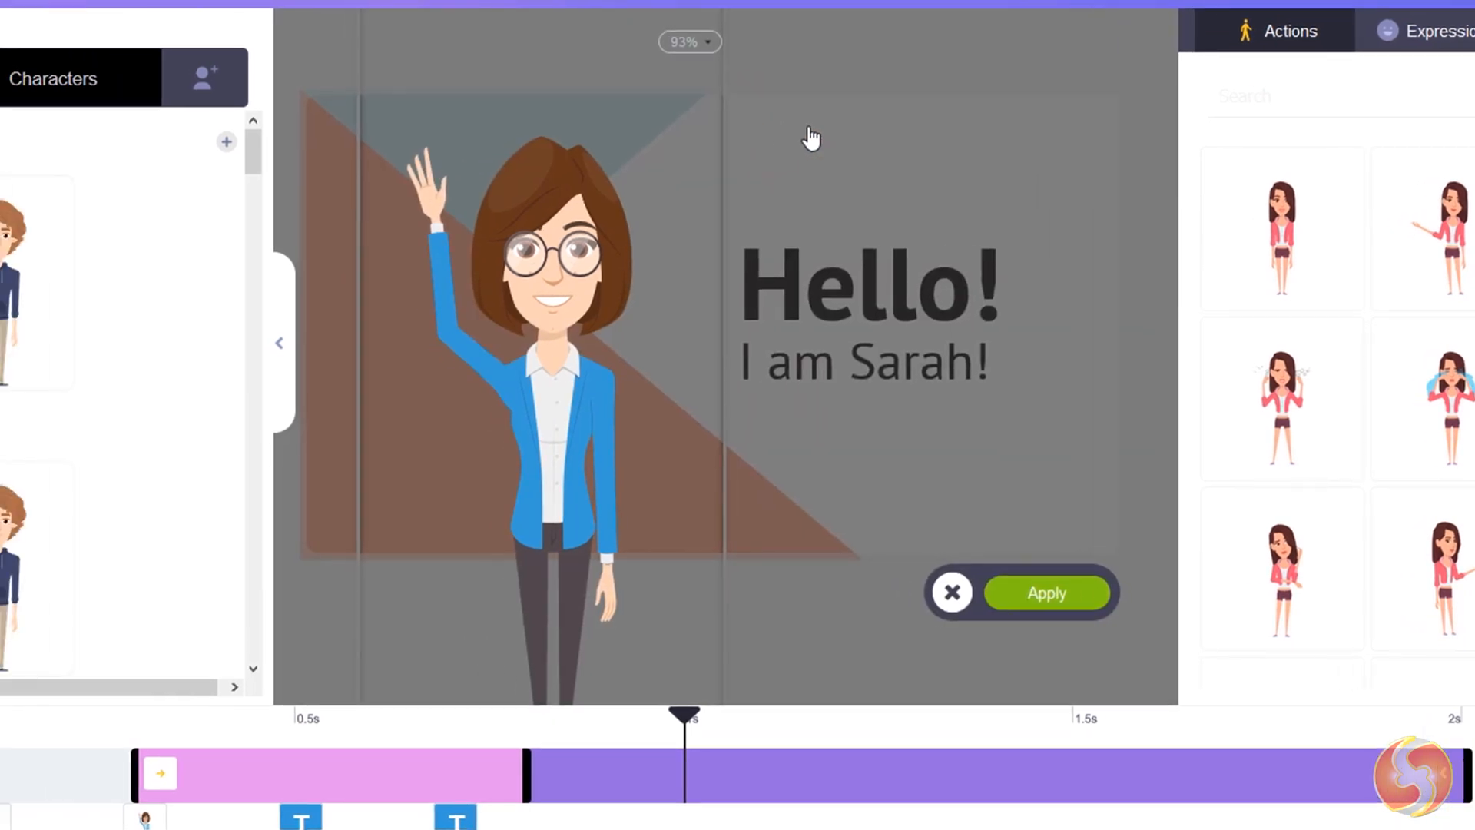
scroll(264, 274, down, 3)
scroll(270, 313, down, 3)
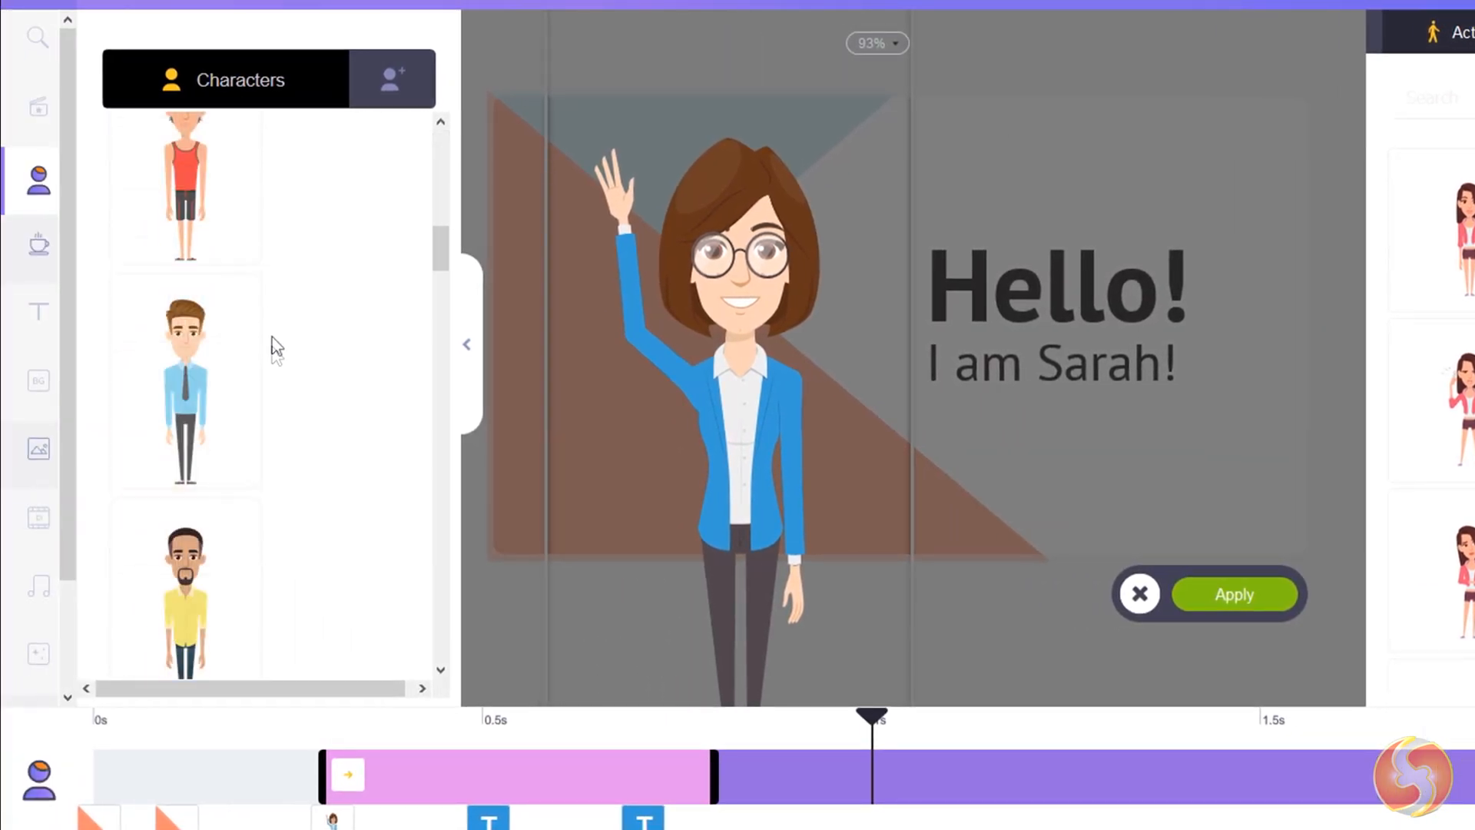
scroll(273, 341, down, 2)
click(392, 81)
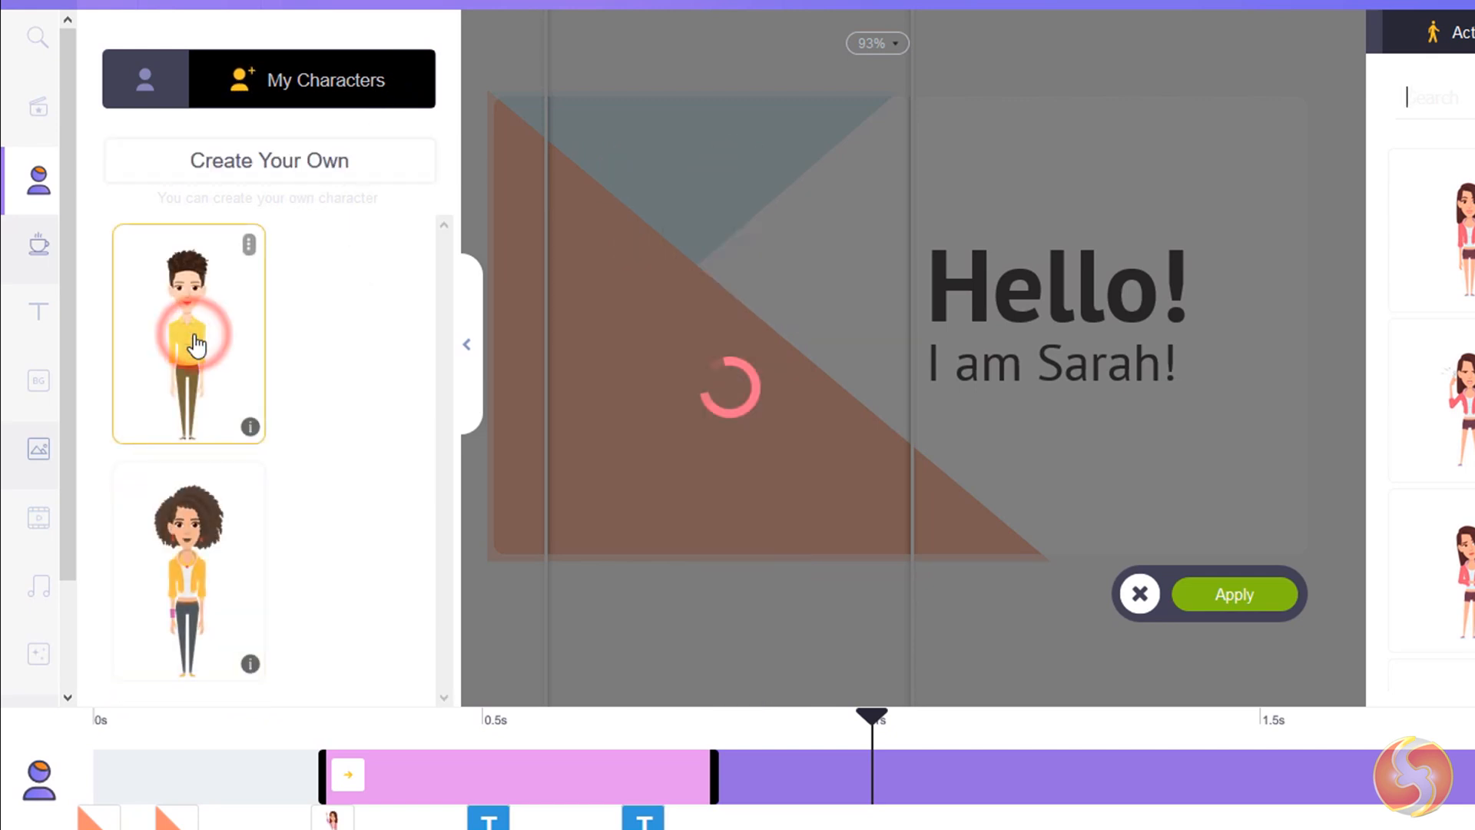
click(1233, 595)
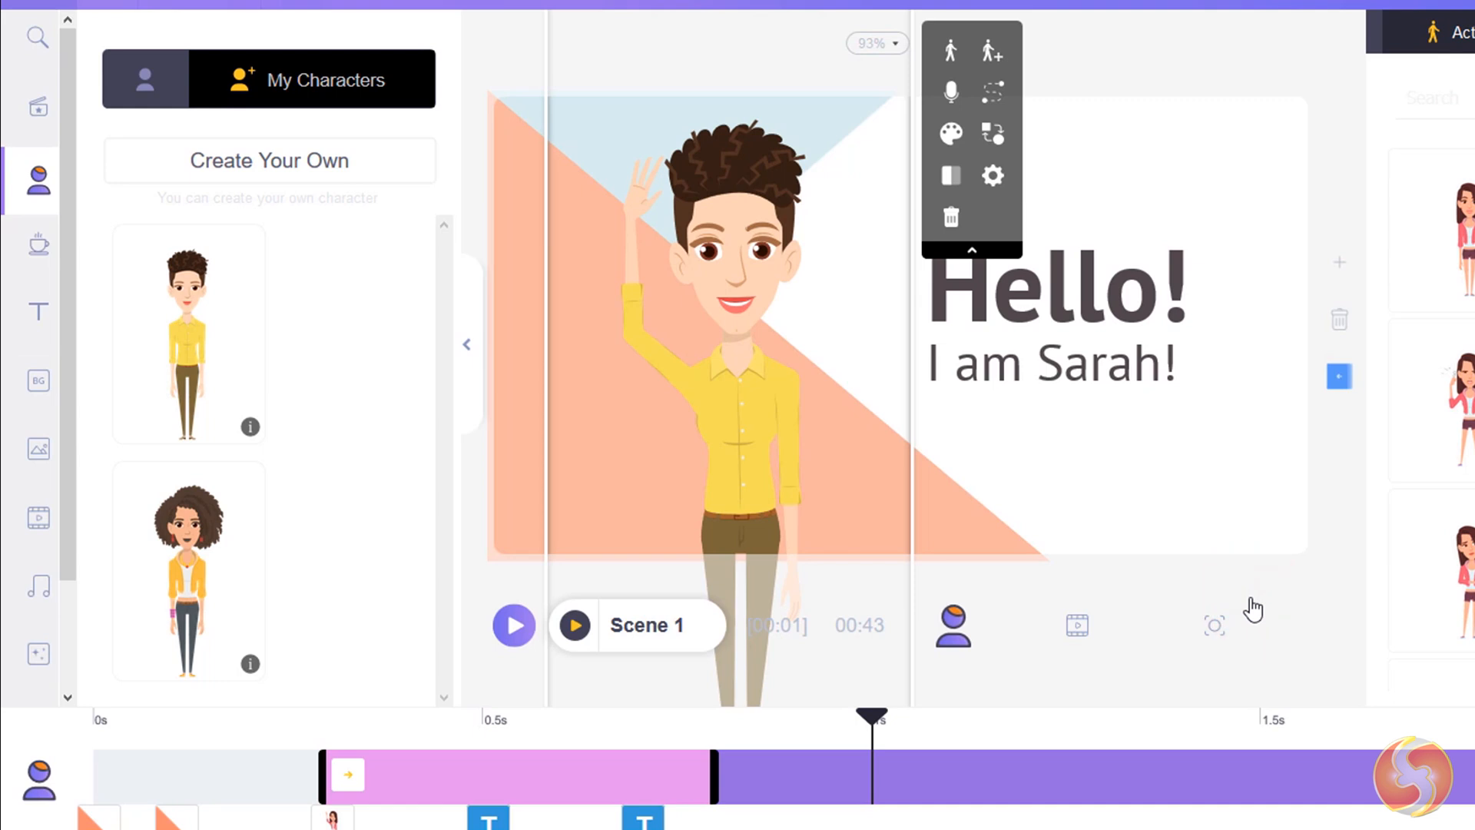
click(578, 629)
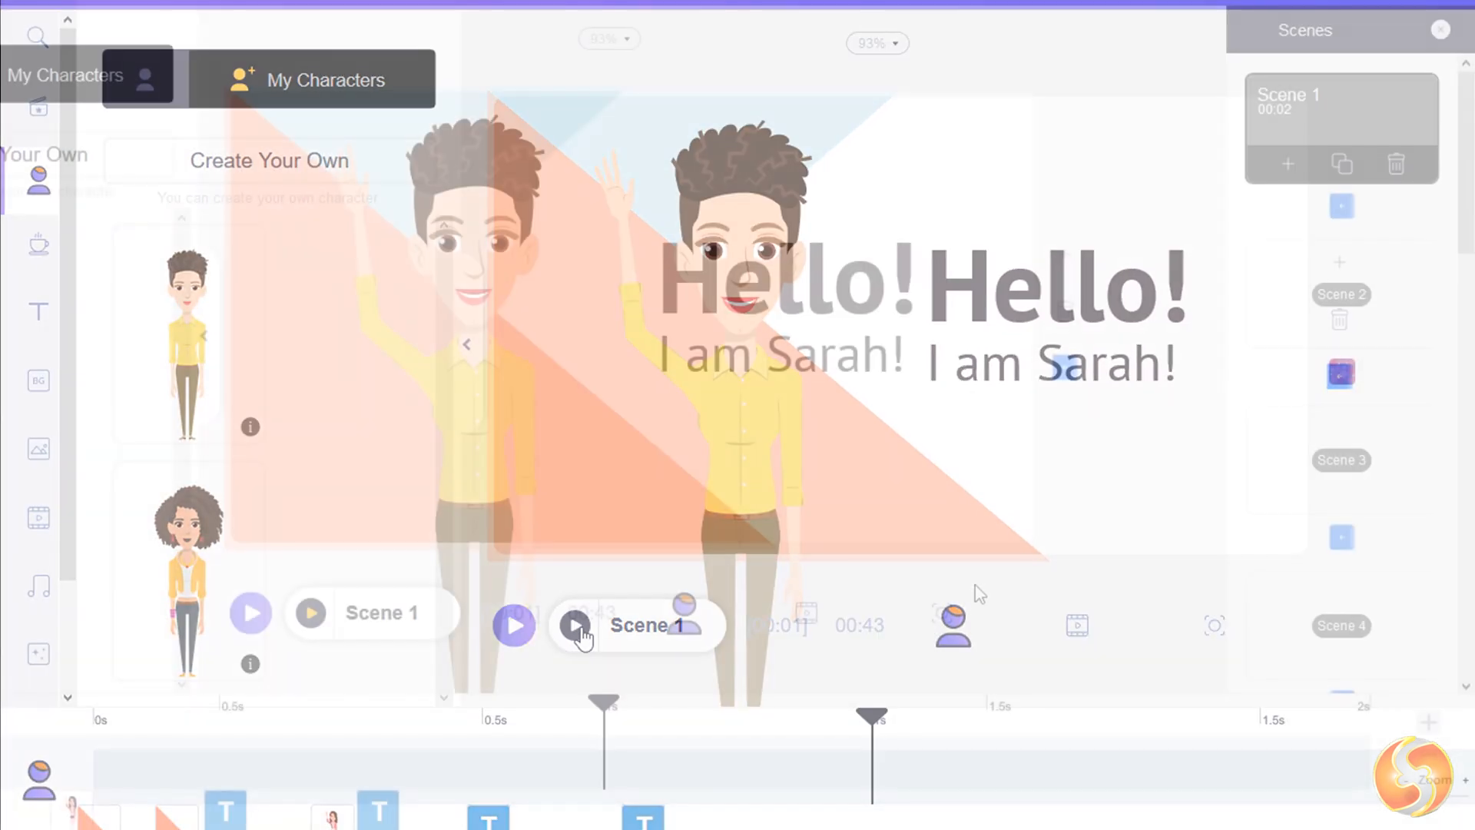
click(485, 260)
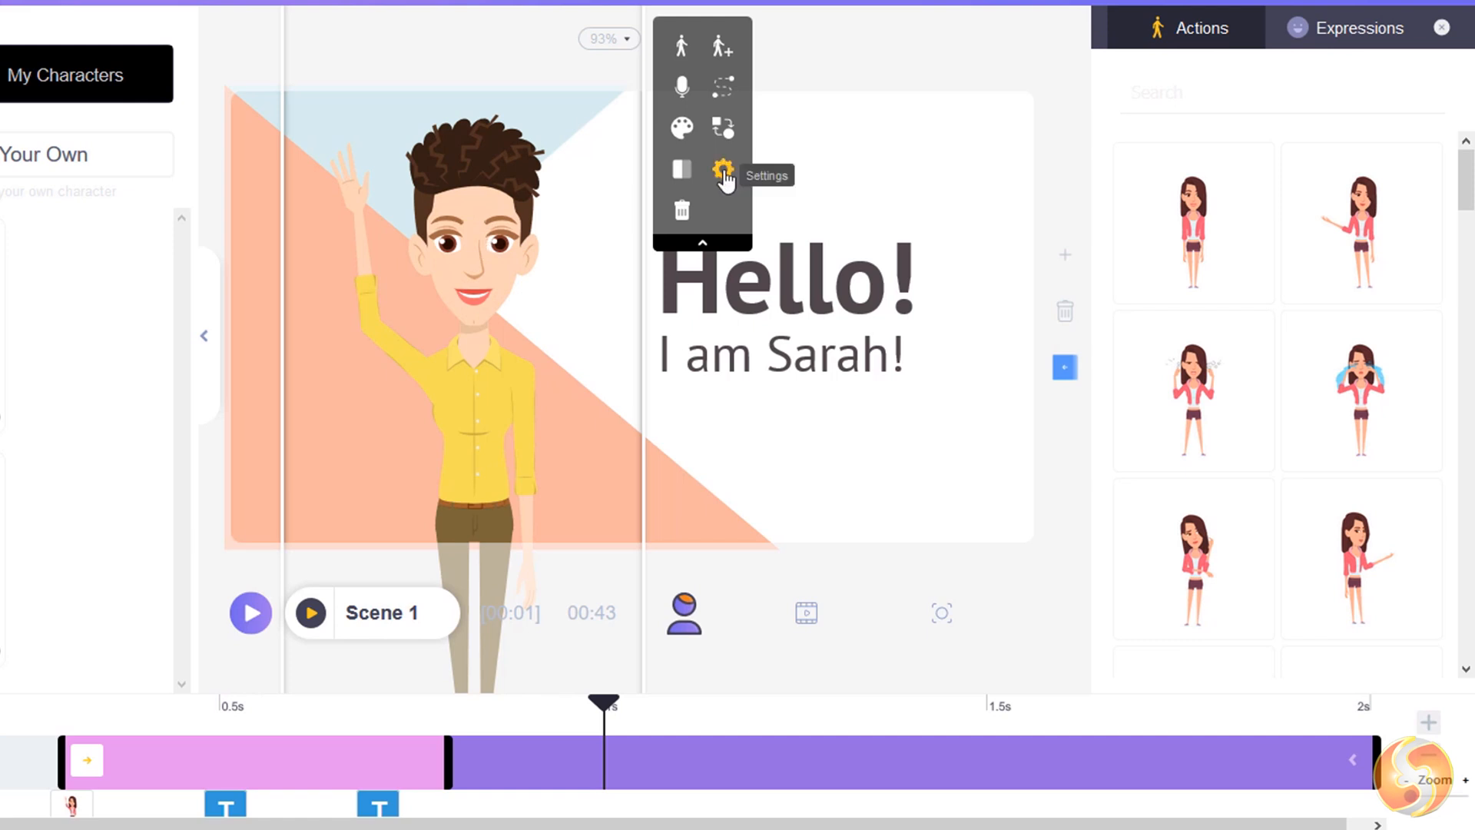
Step: Give the curly-haired character the POP CENTER entrance effect from her settings
click(723, 173)
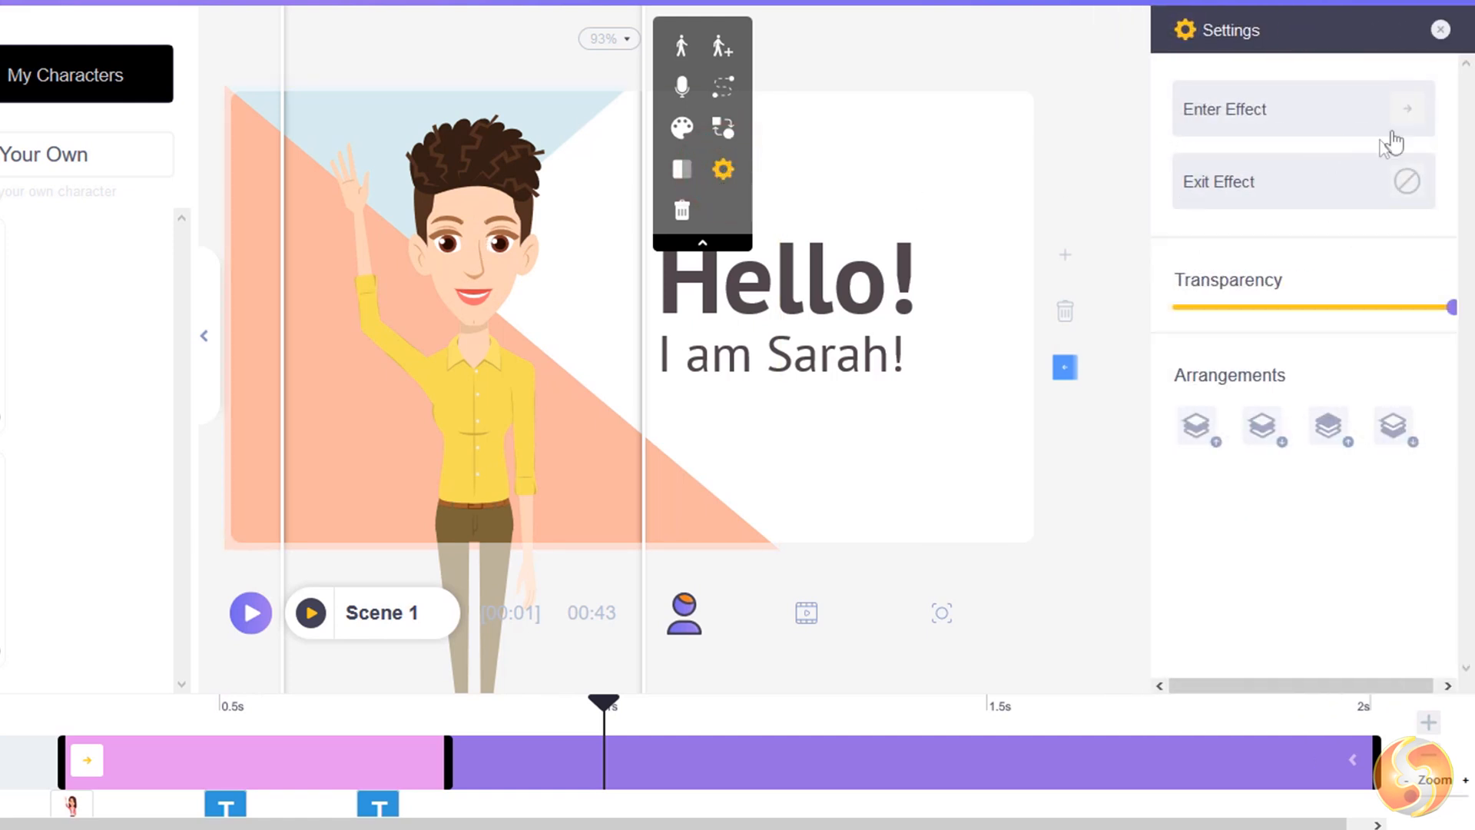
click(1291, 119)
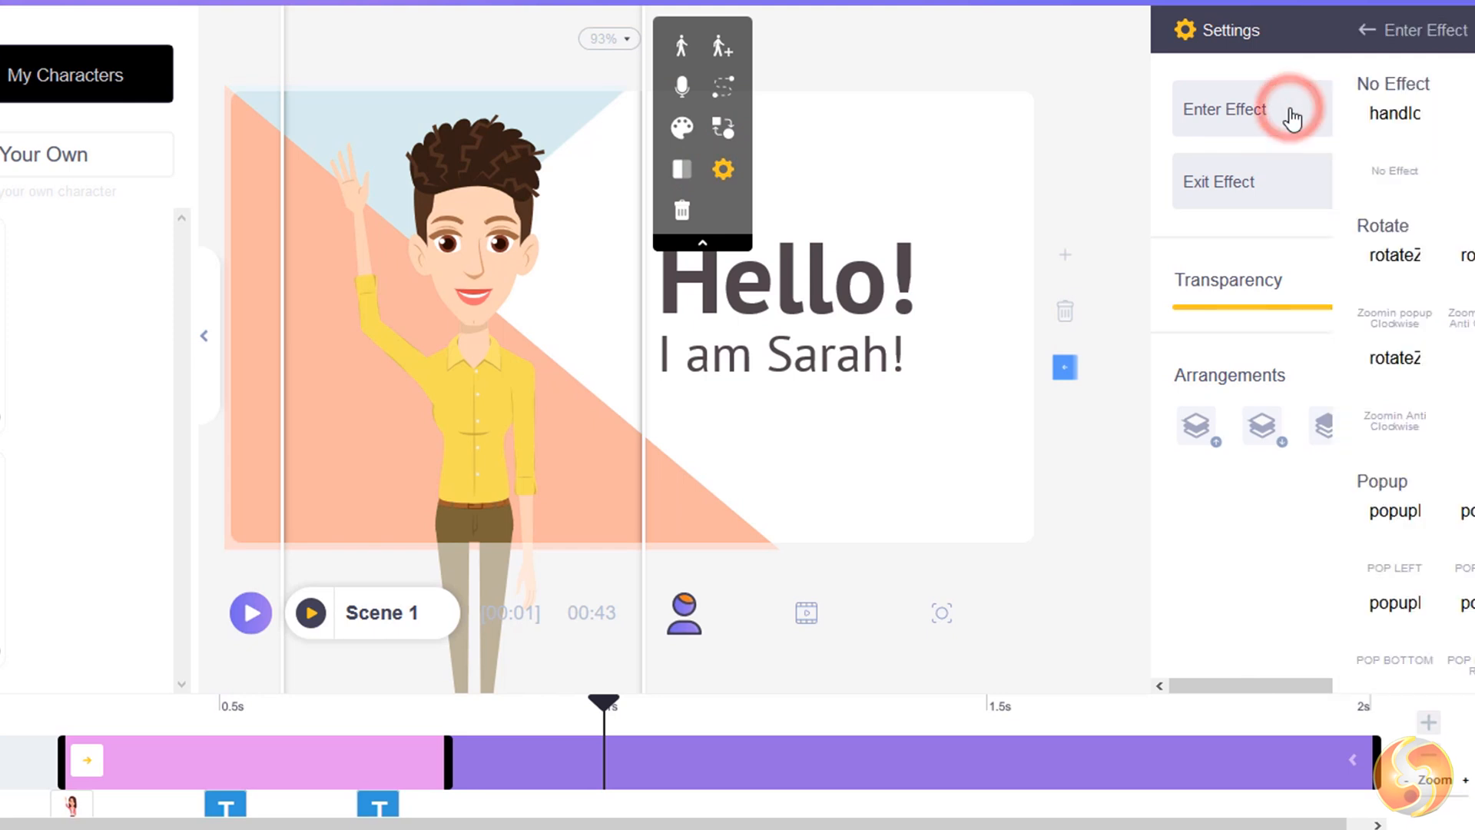
scroll(1333, 374, down, 2)
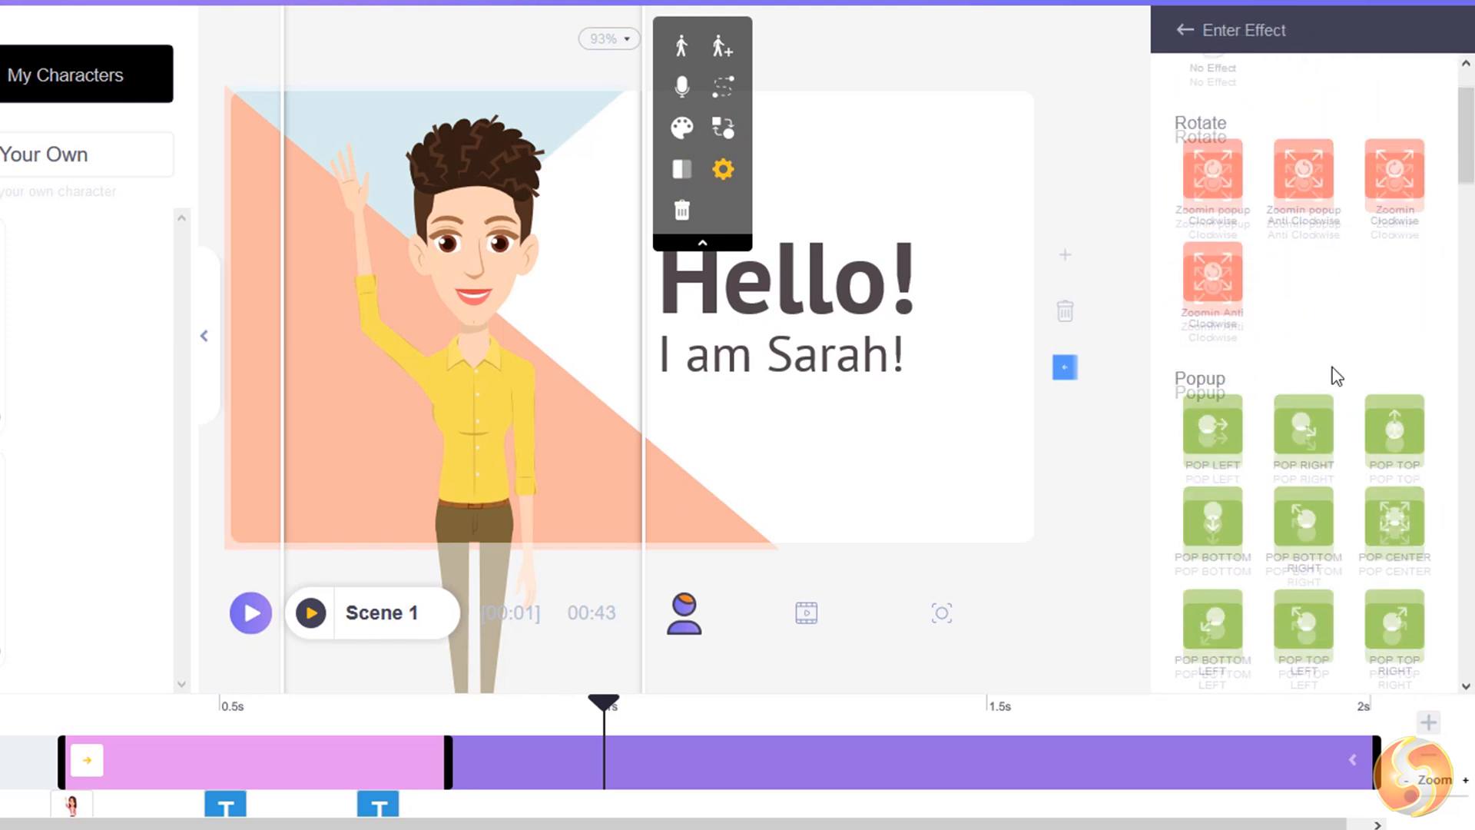
scroll(1334, 375, down, 2)
click(1396, 403)
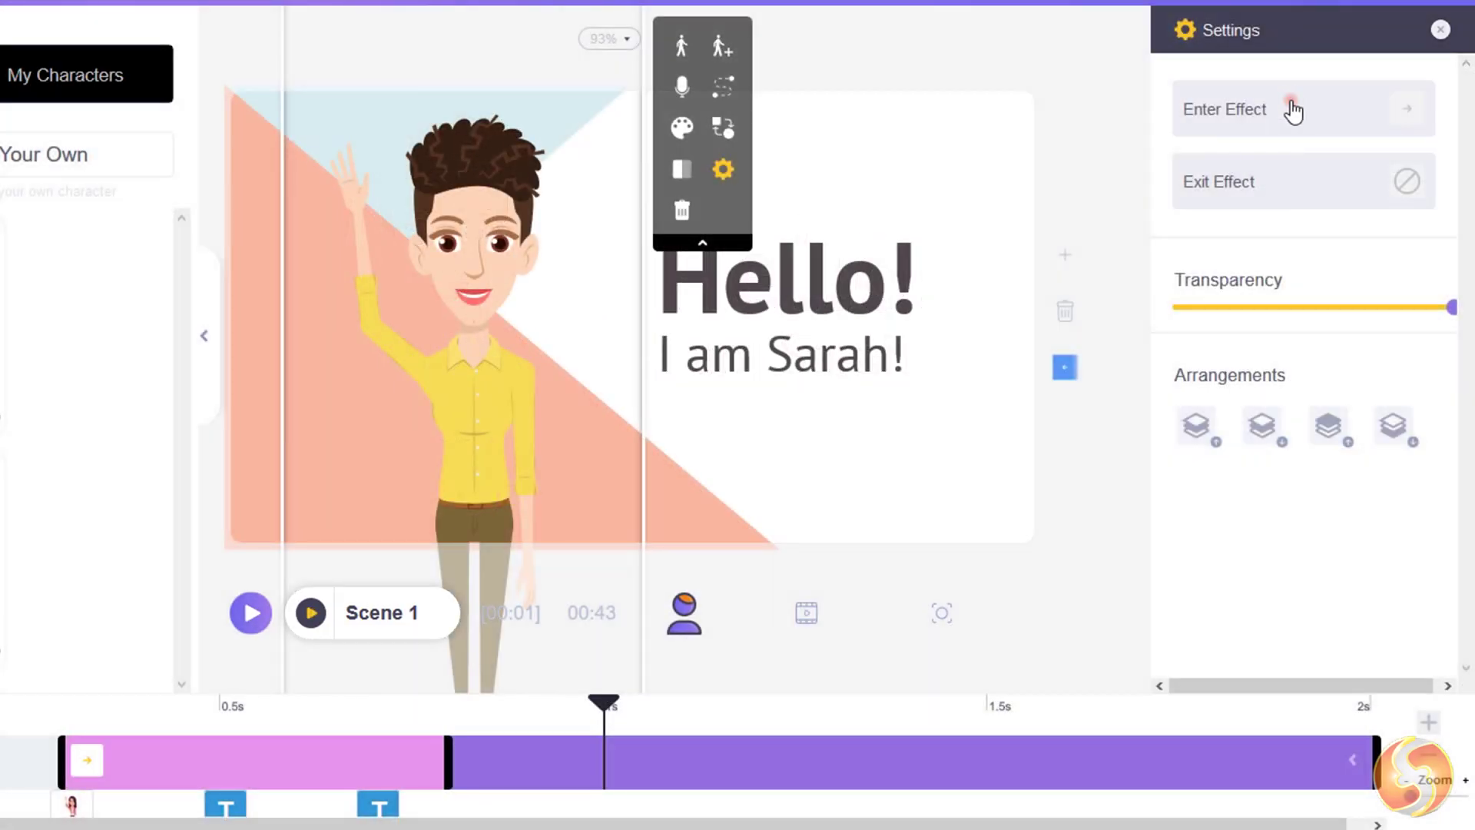
click(1291, 107)
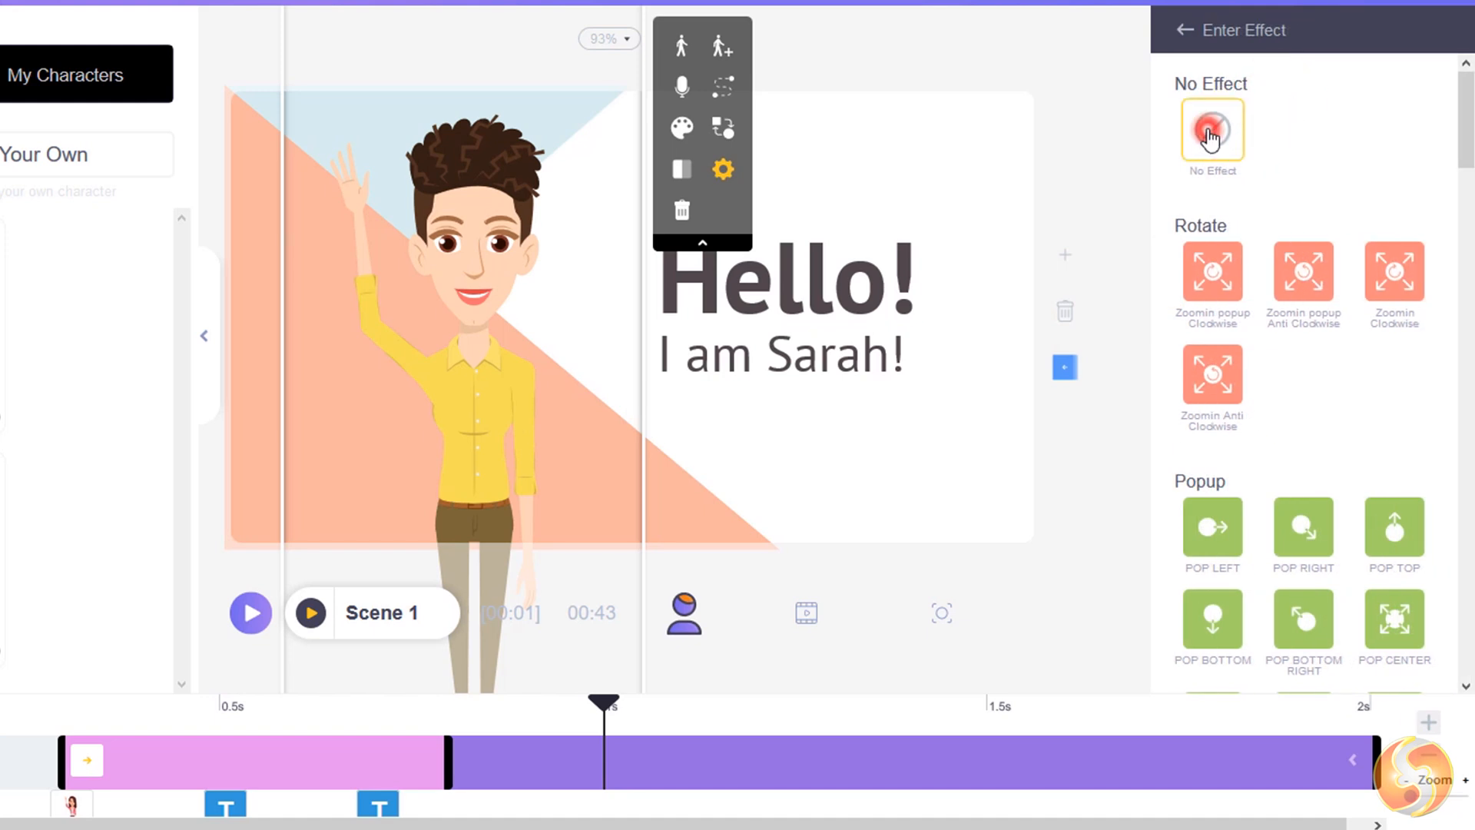
Step: Select the character and start a Smart Move motion path for her
click(496, 348)
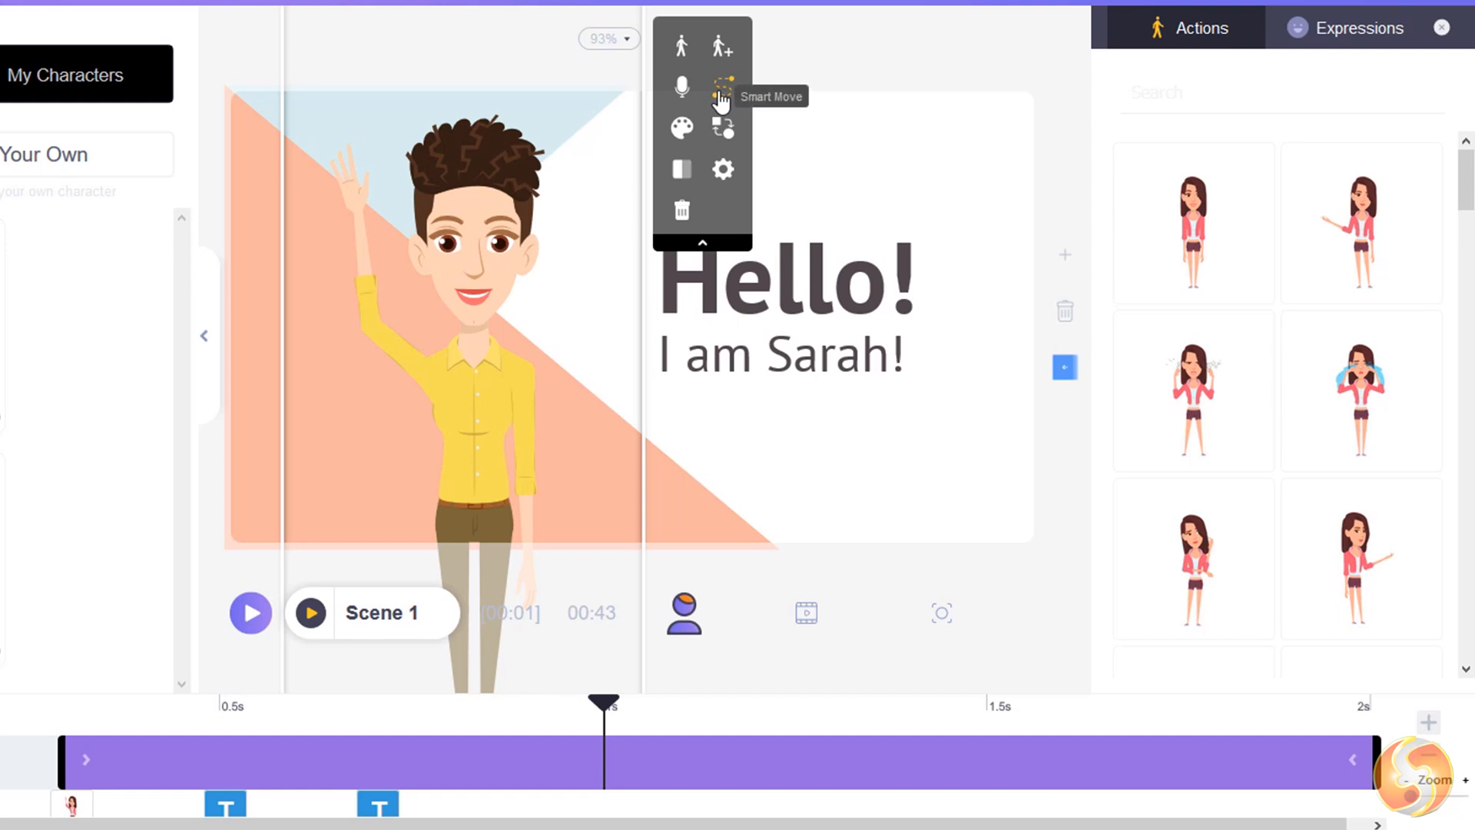
click(721, 92)
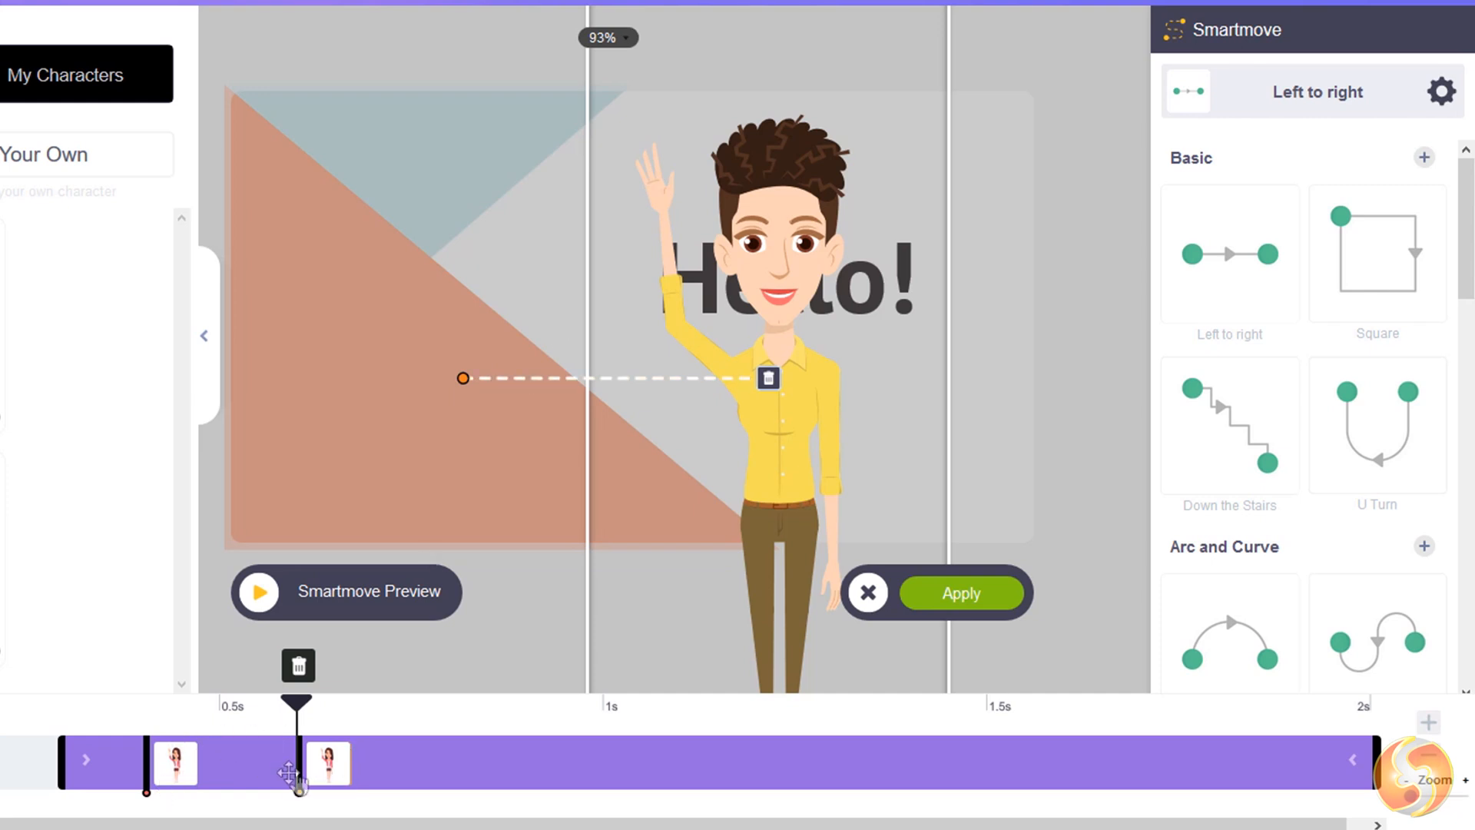
Step: Step through the path keyframes and drag the movement's end to about the 1s mark
click(147, 778)
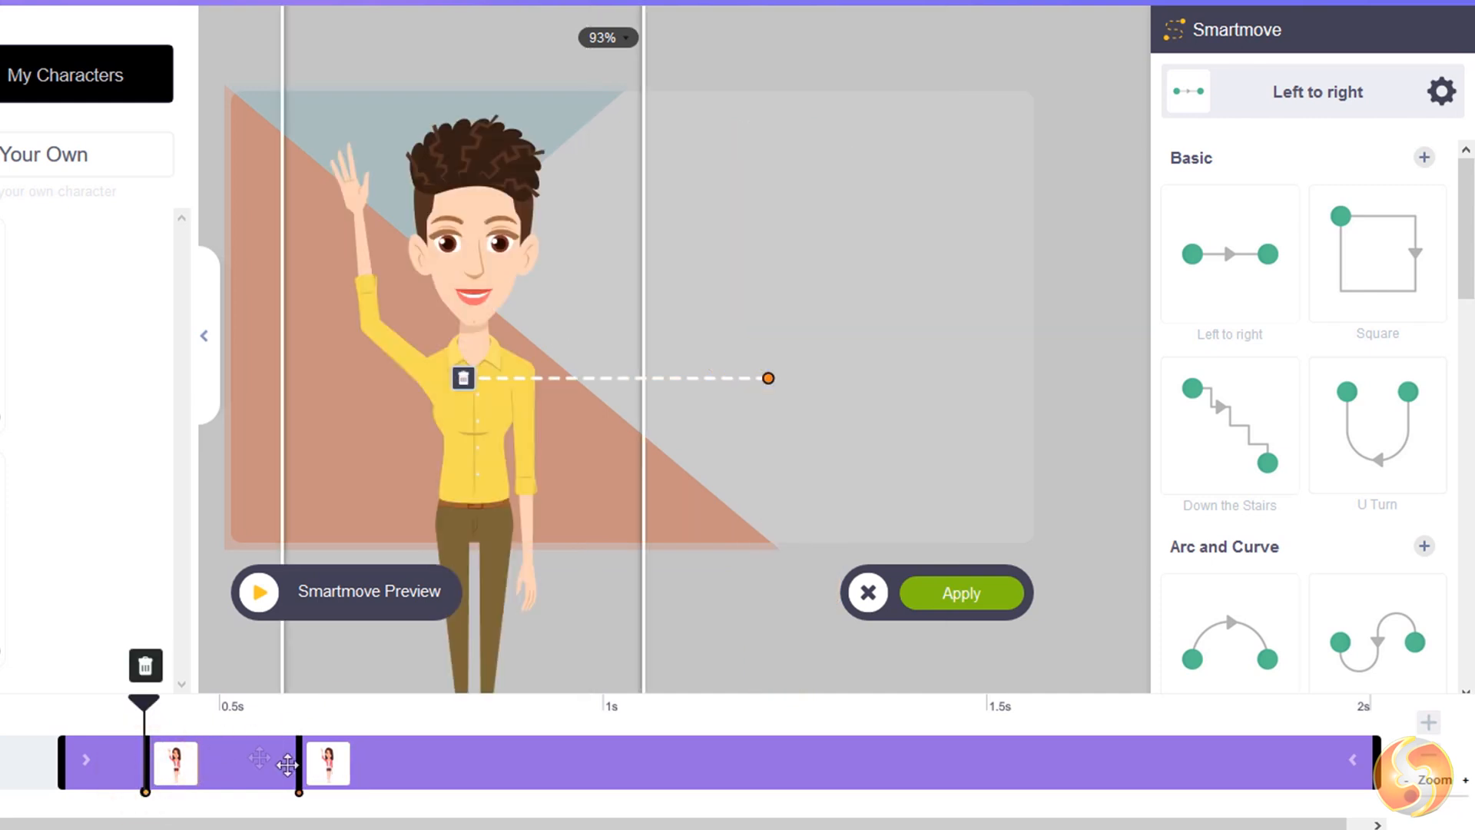
click(303, 776)
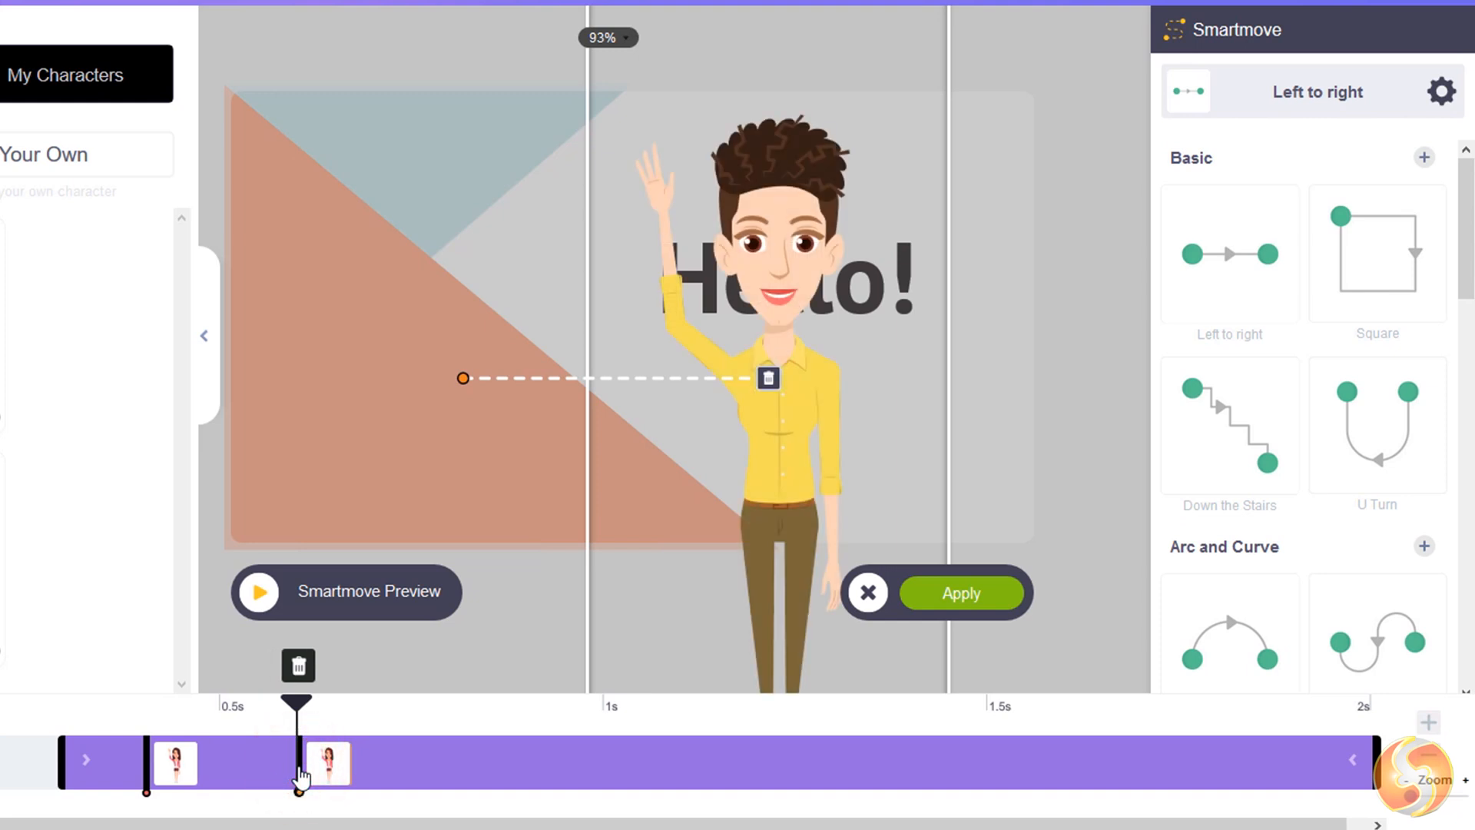
click(147, 781)
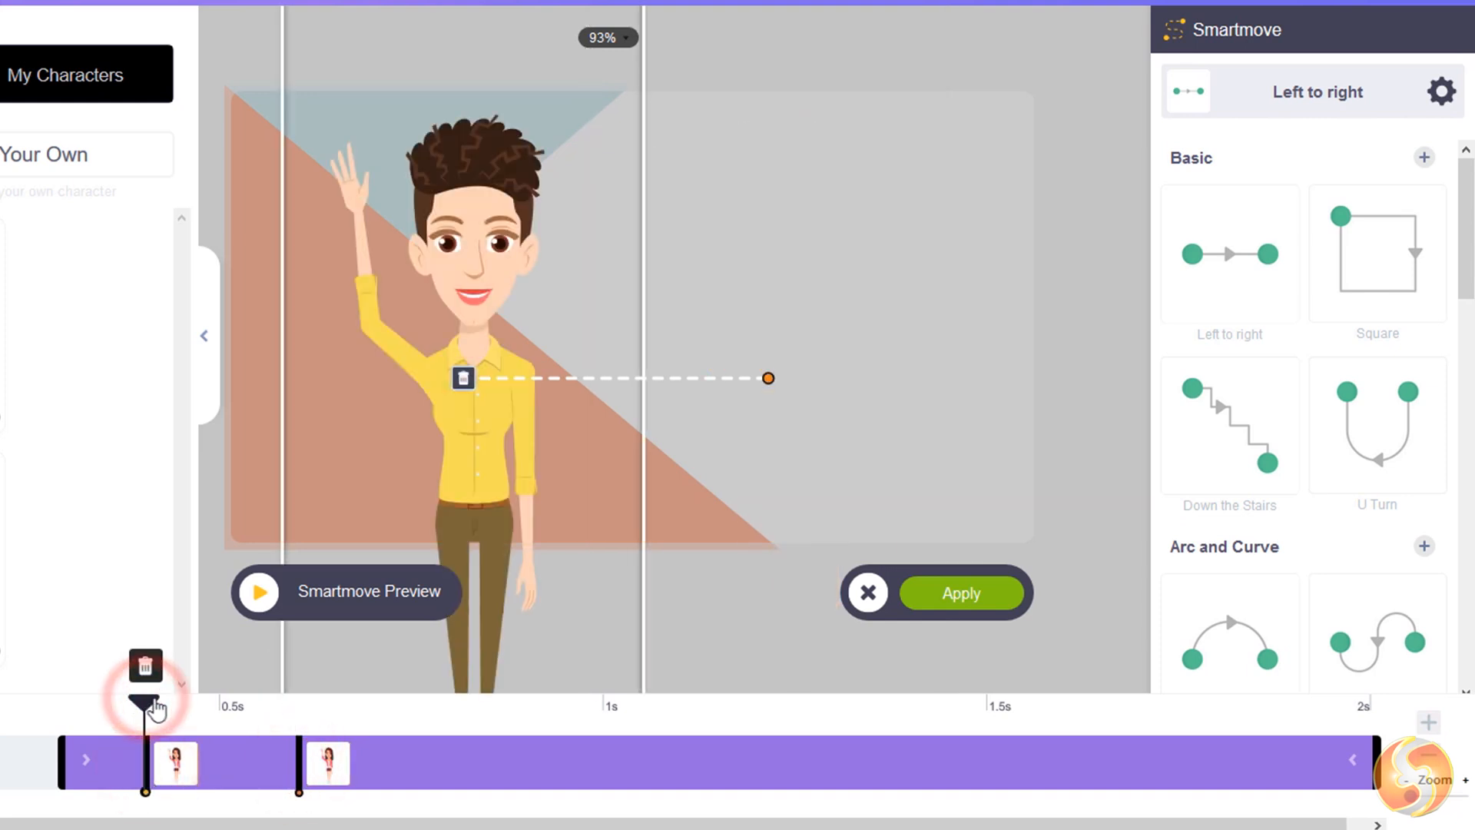
click(221, 712)
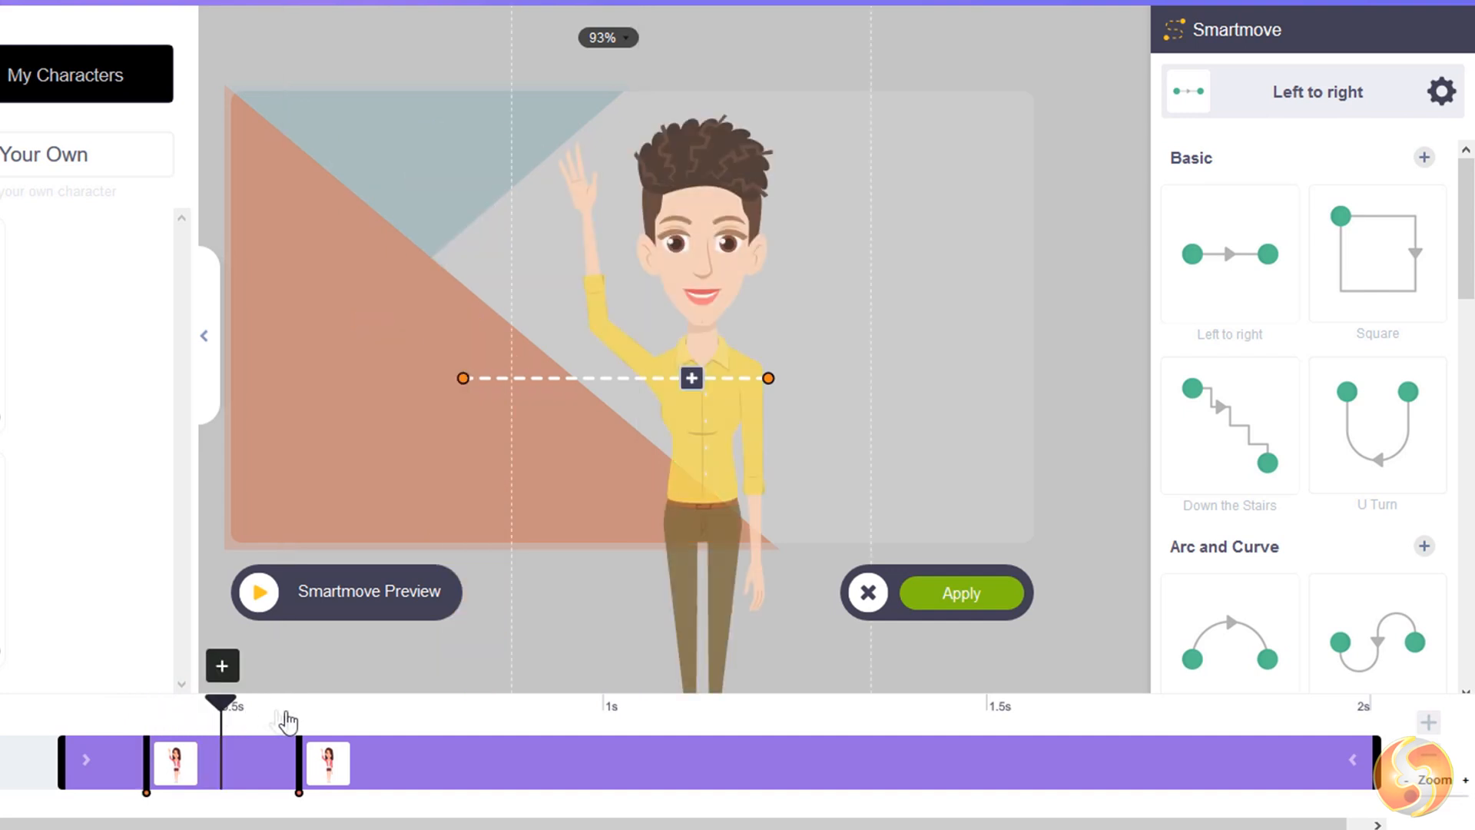
click(298, 714)
click(298, 792)
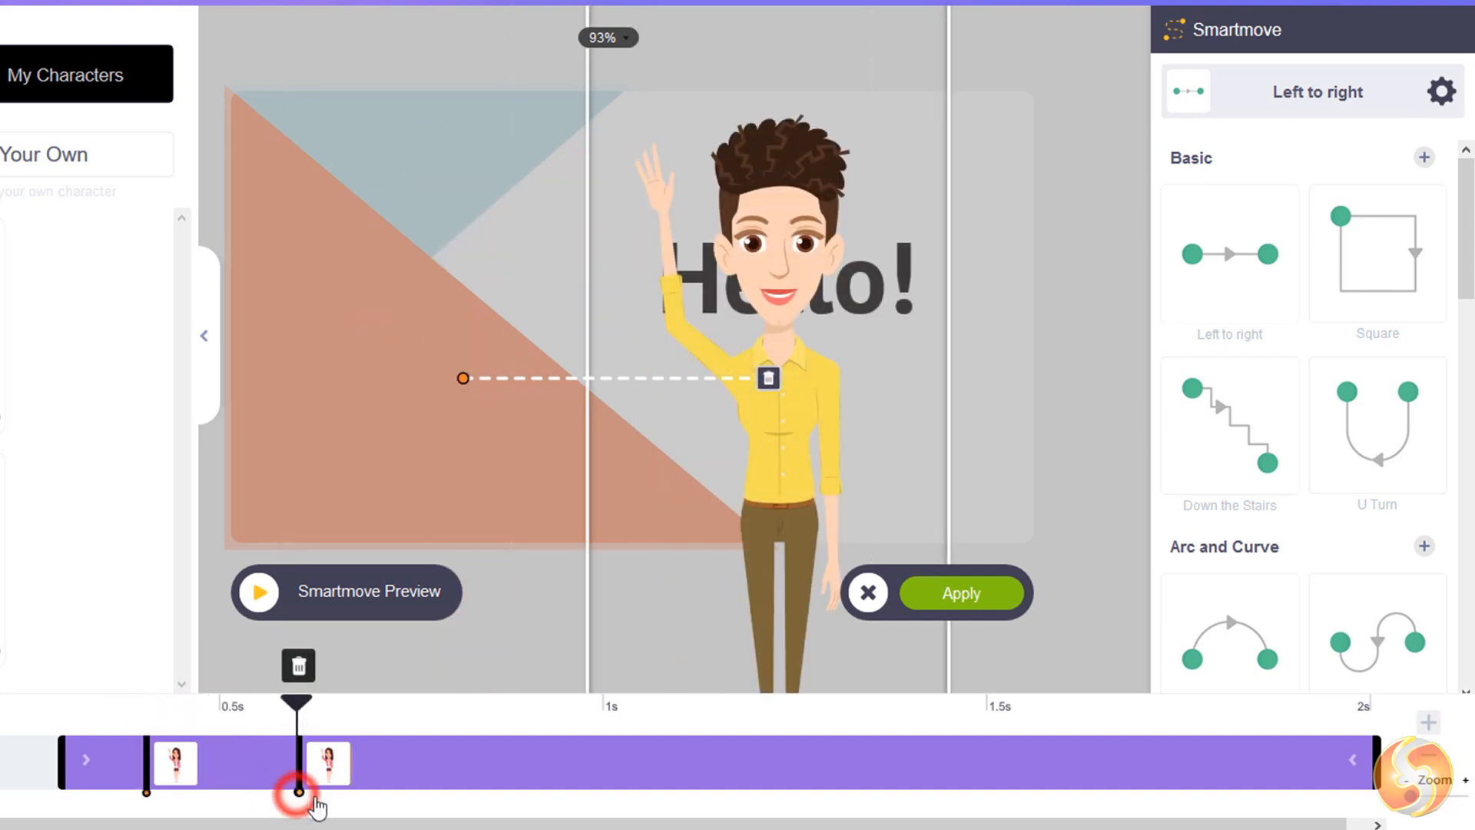
drag(312, 800, 950, 778)
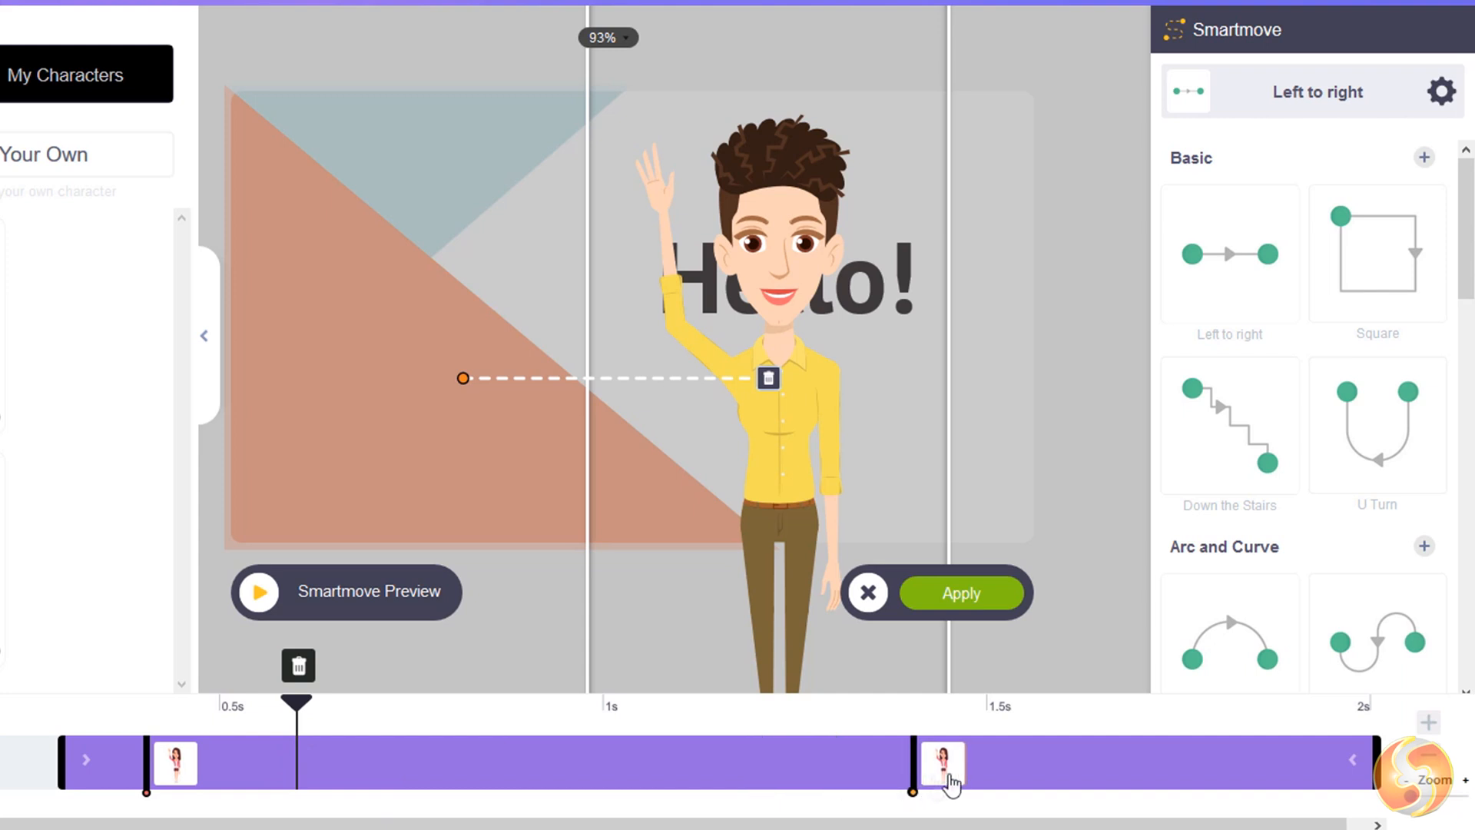
drag(951, 783, 565, 781)
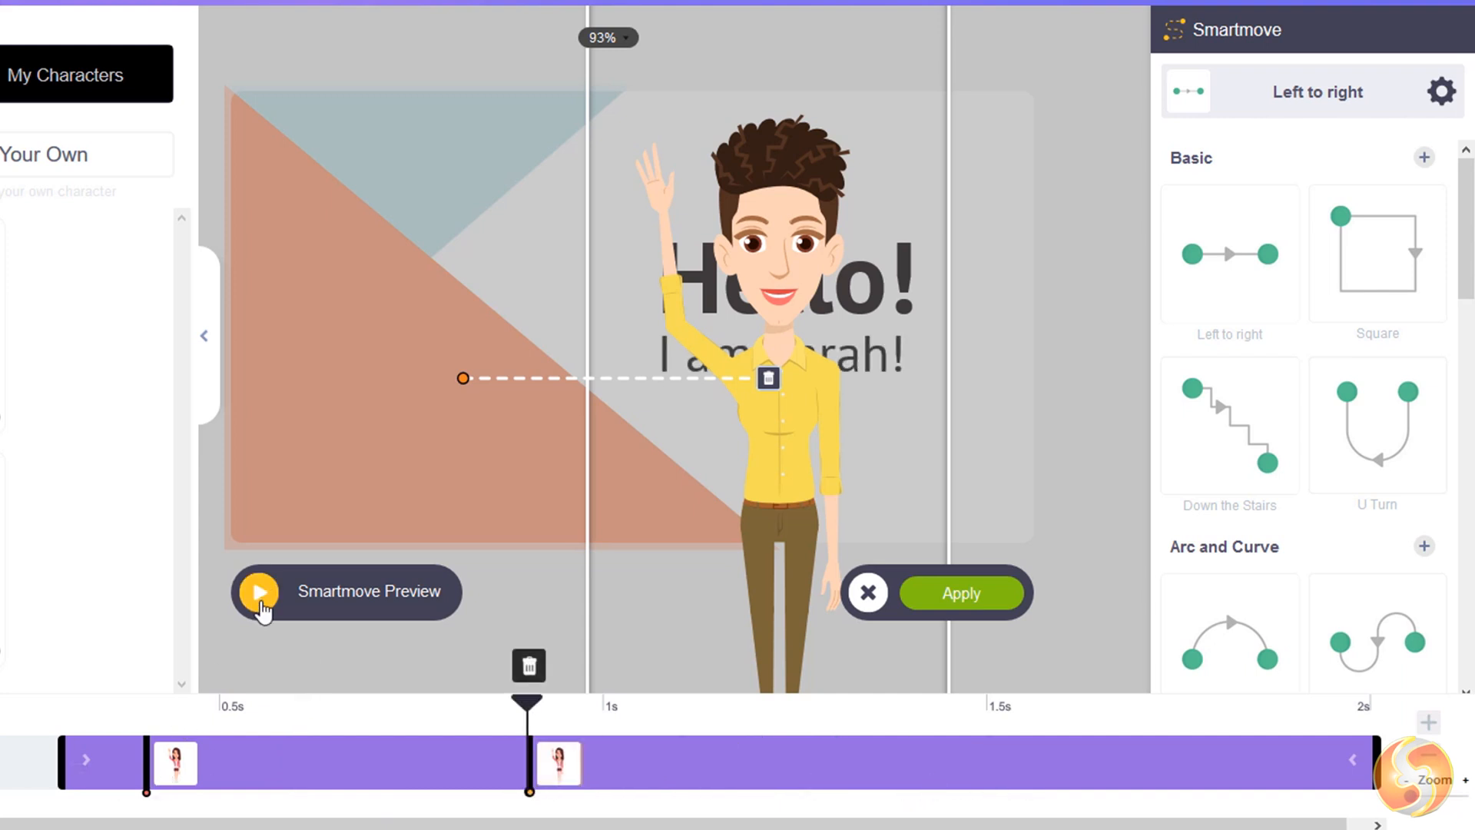
Step: Preview the slide, apply the U Turn path and preview the character moving along it
click(260, 607)
click(262, 611)
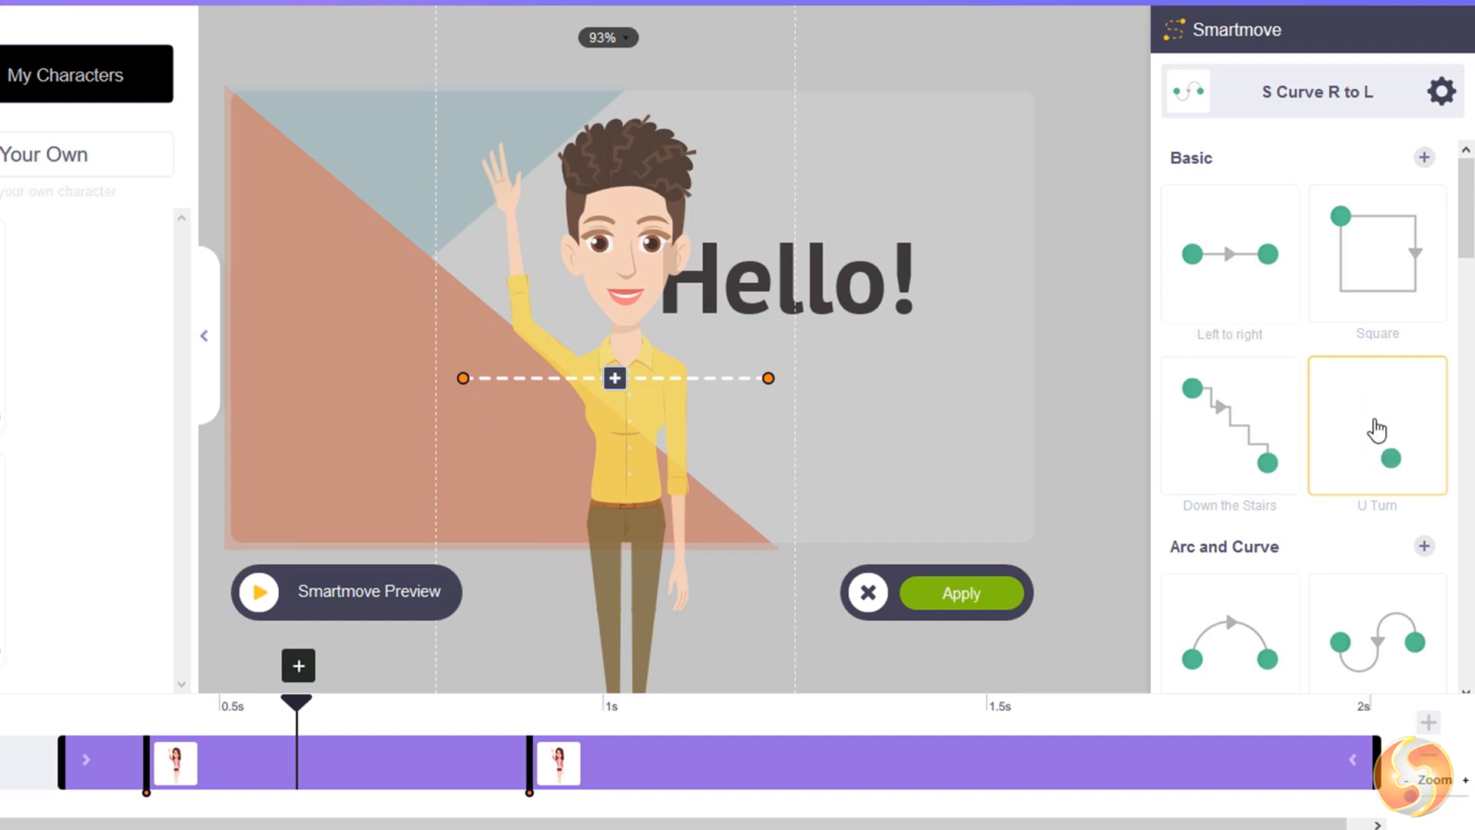
click(1378, 430)
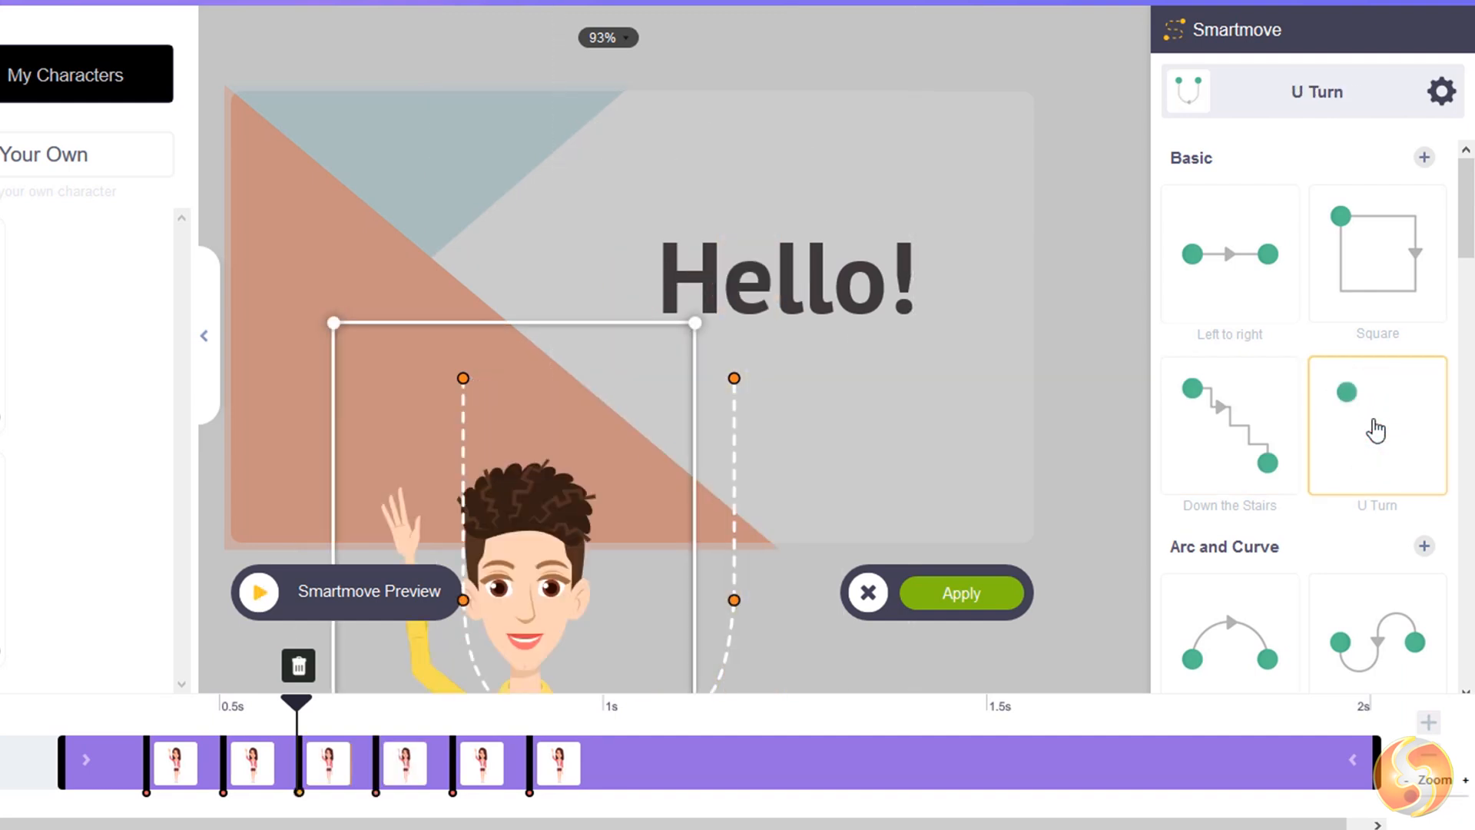
click(259, 594)
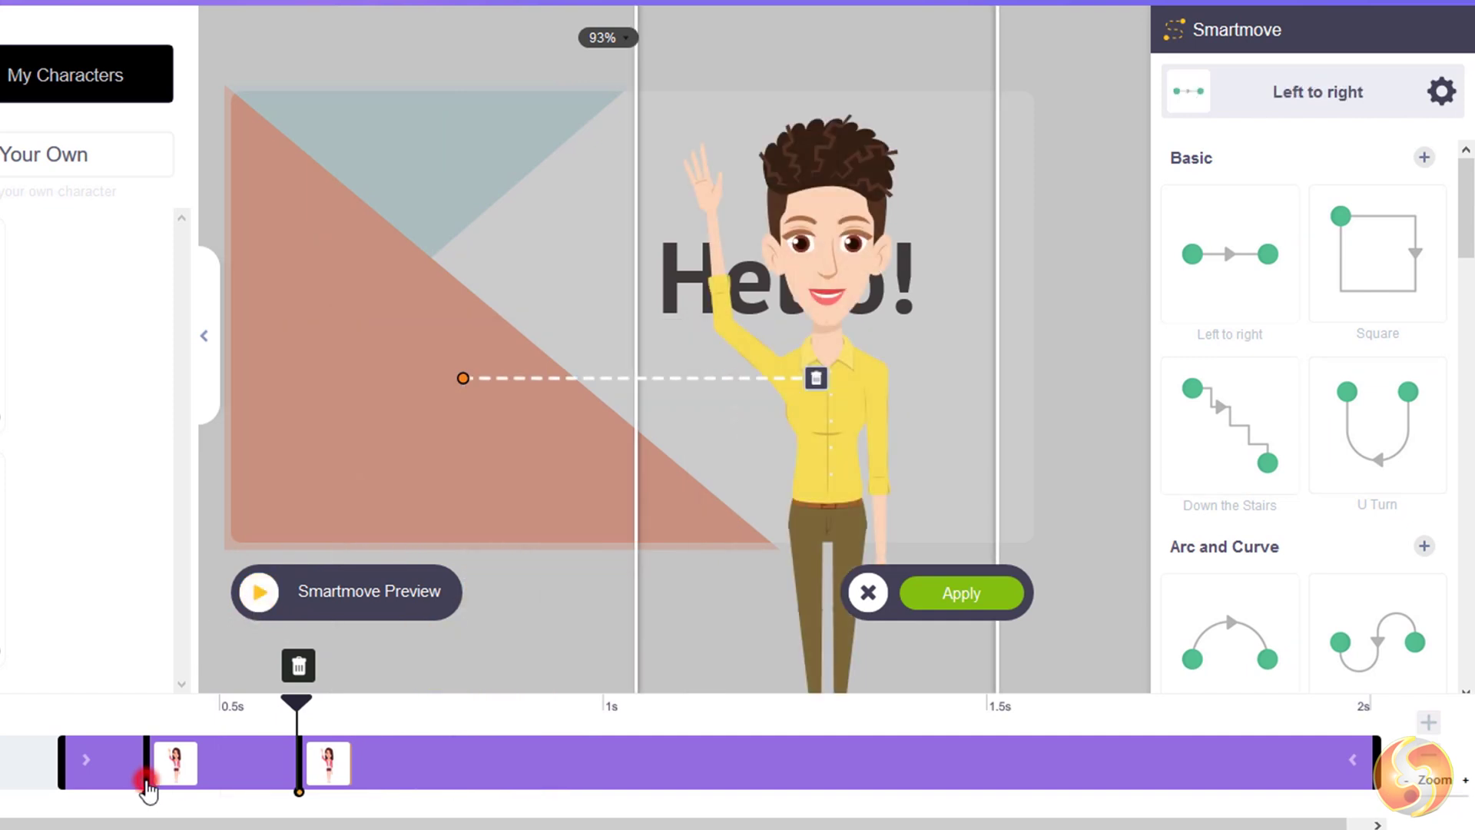
Step: Drag the move's start position toward the left edge and its end position to the centre
click(146, 786)
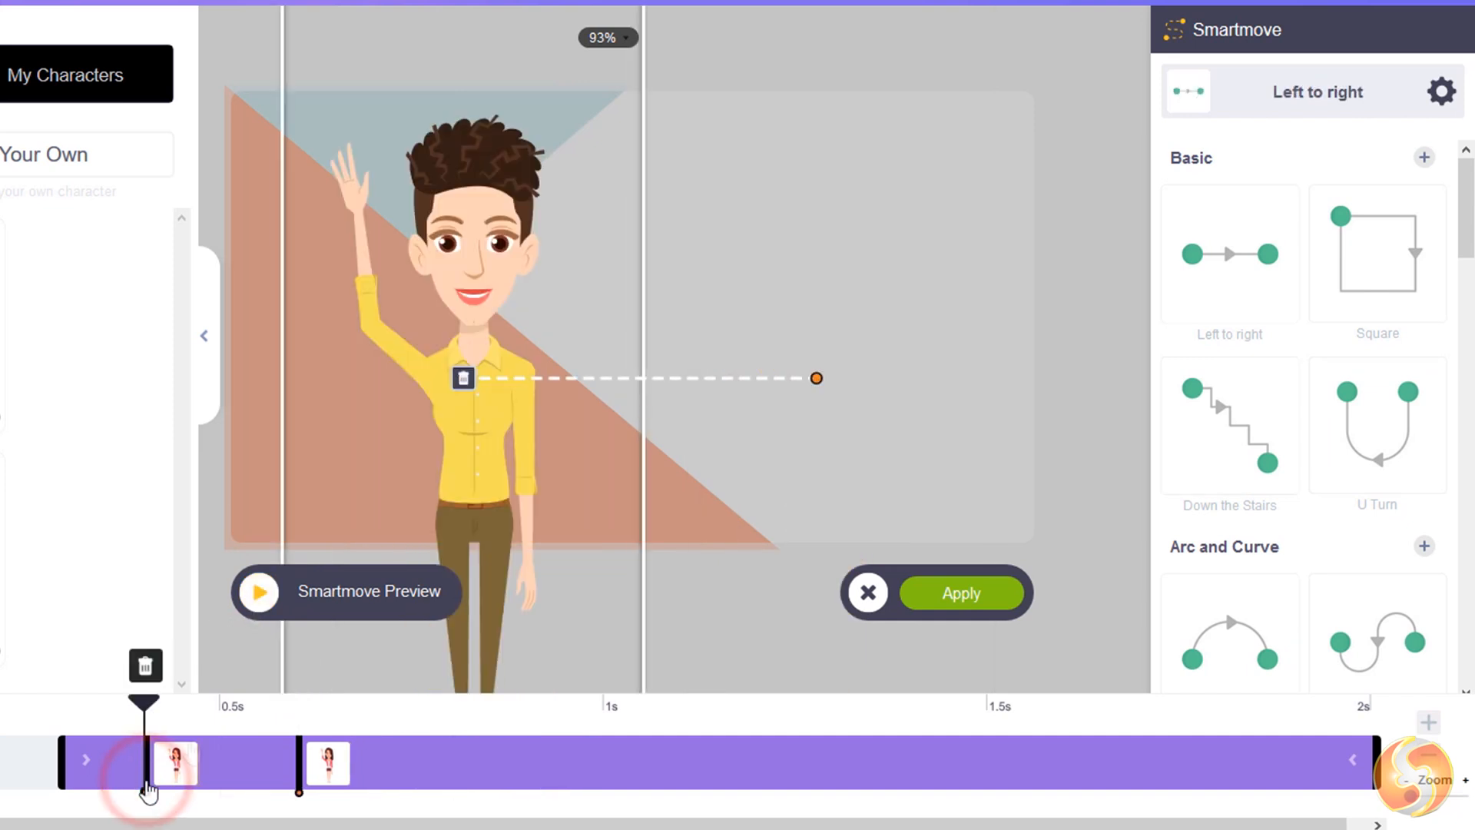
mouse_move(460, 352)
mouse_down()
mouse_move(300, 343)
mouse_move(291, 376)
mouse_up()
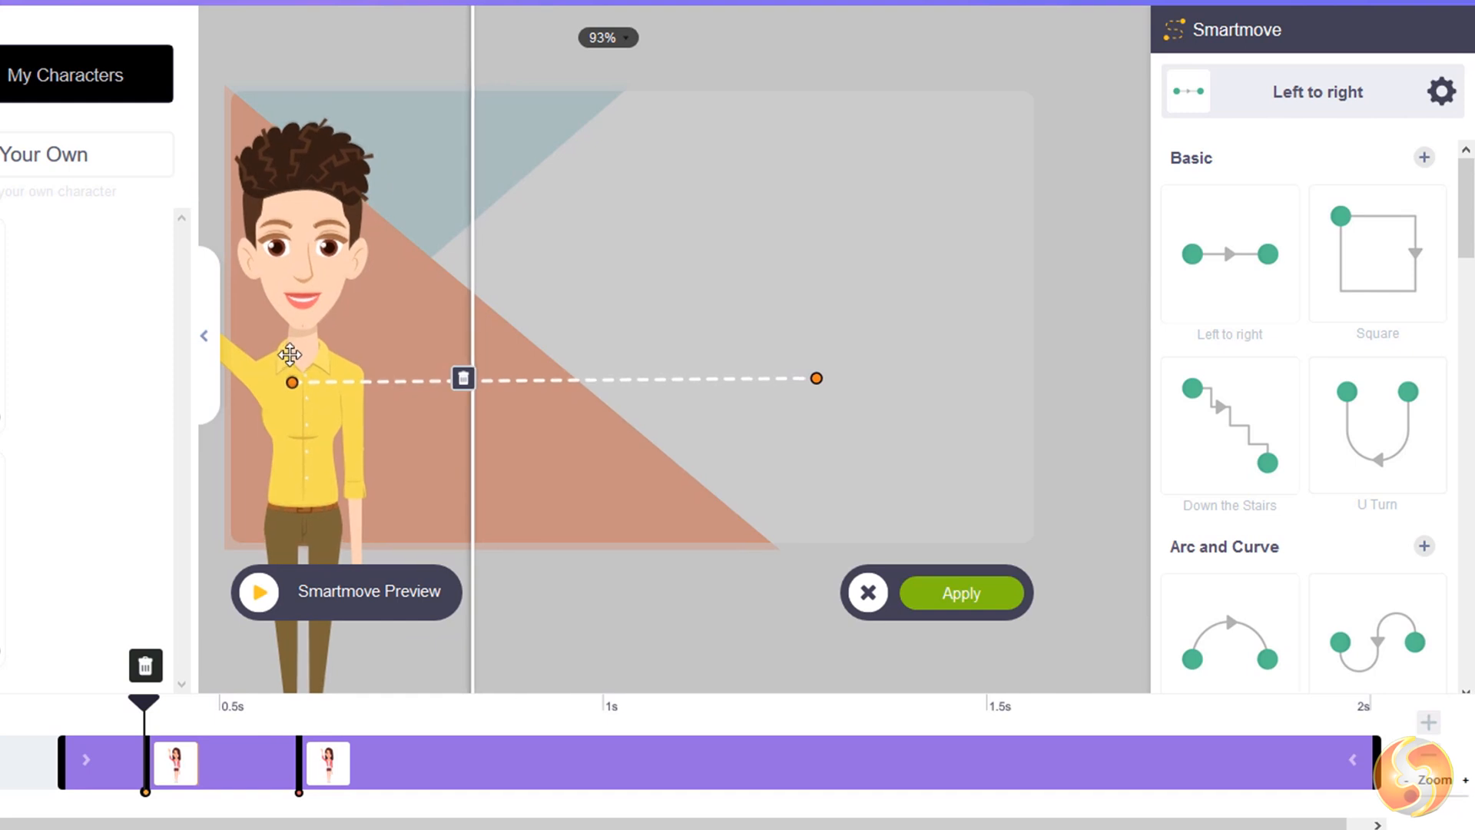
click(301, 771)
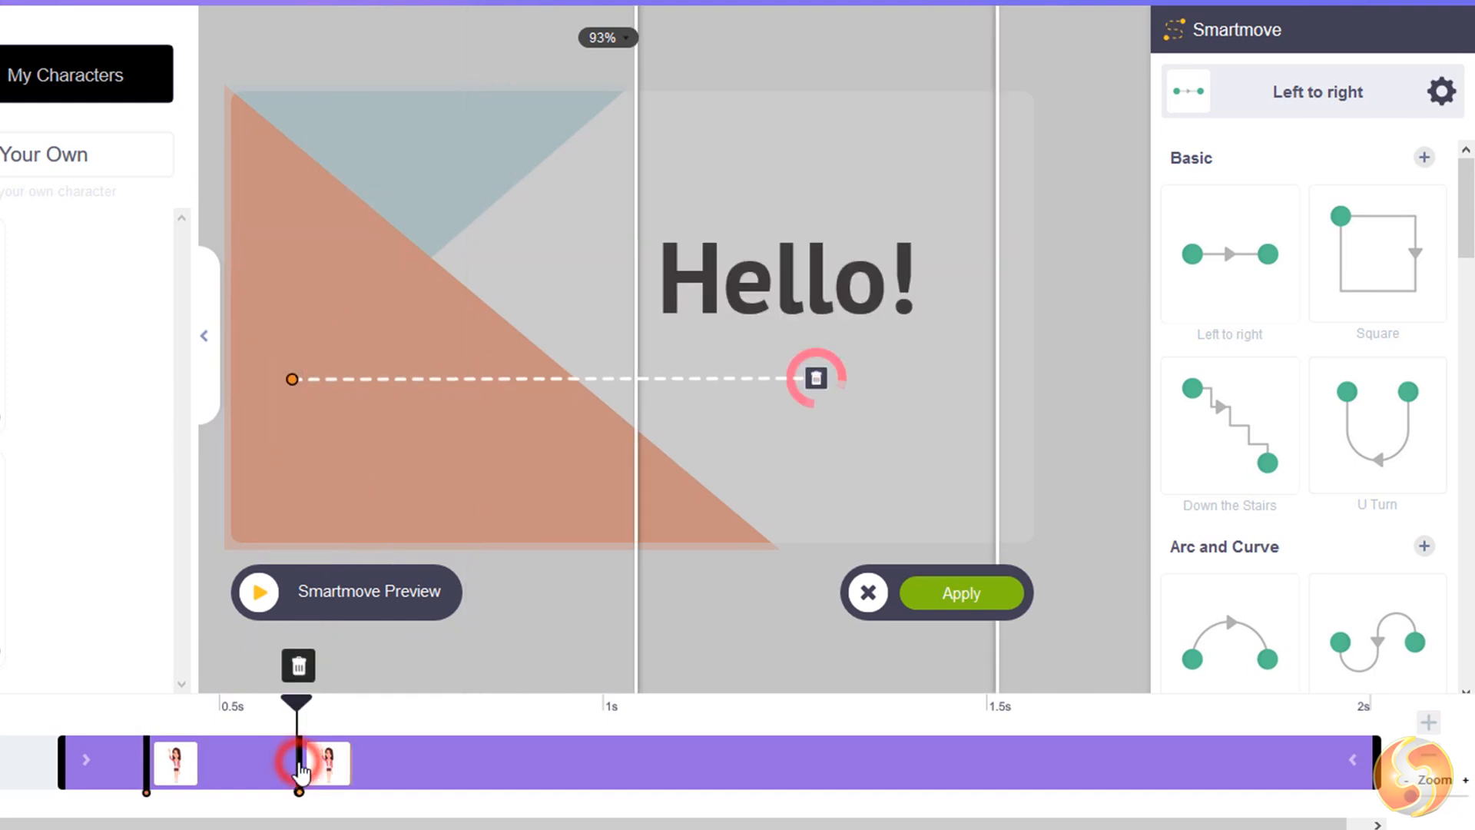
mouse_move(830, 403)
mouse_down()
mouse_move(527, 392)
mouse_move(546, 365)
mouse_up()
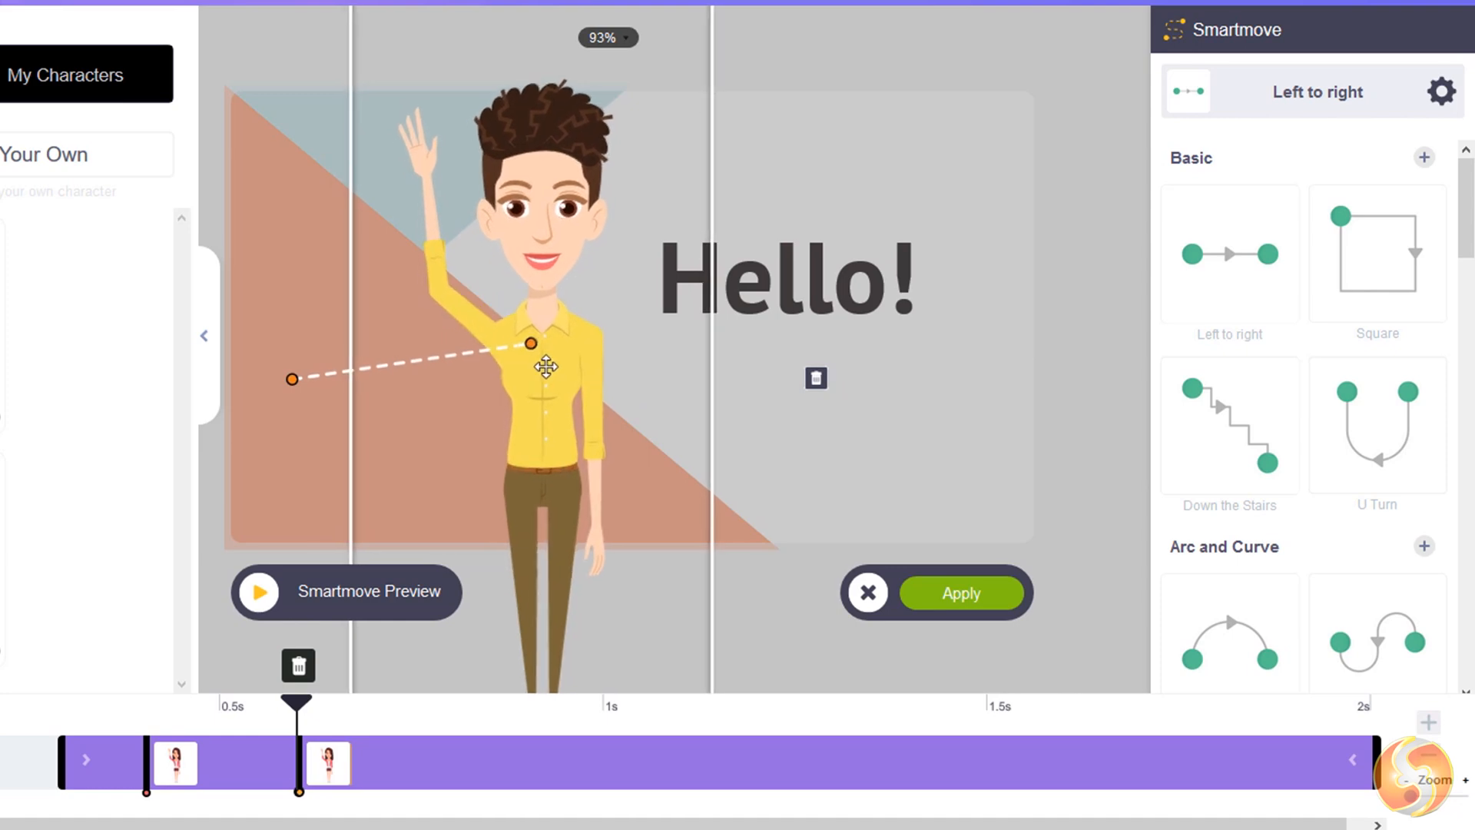
Step: Run the Smartmove Preview to check the adjusted character move
click(263, 594)
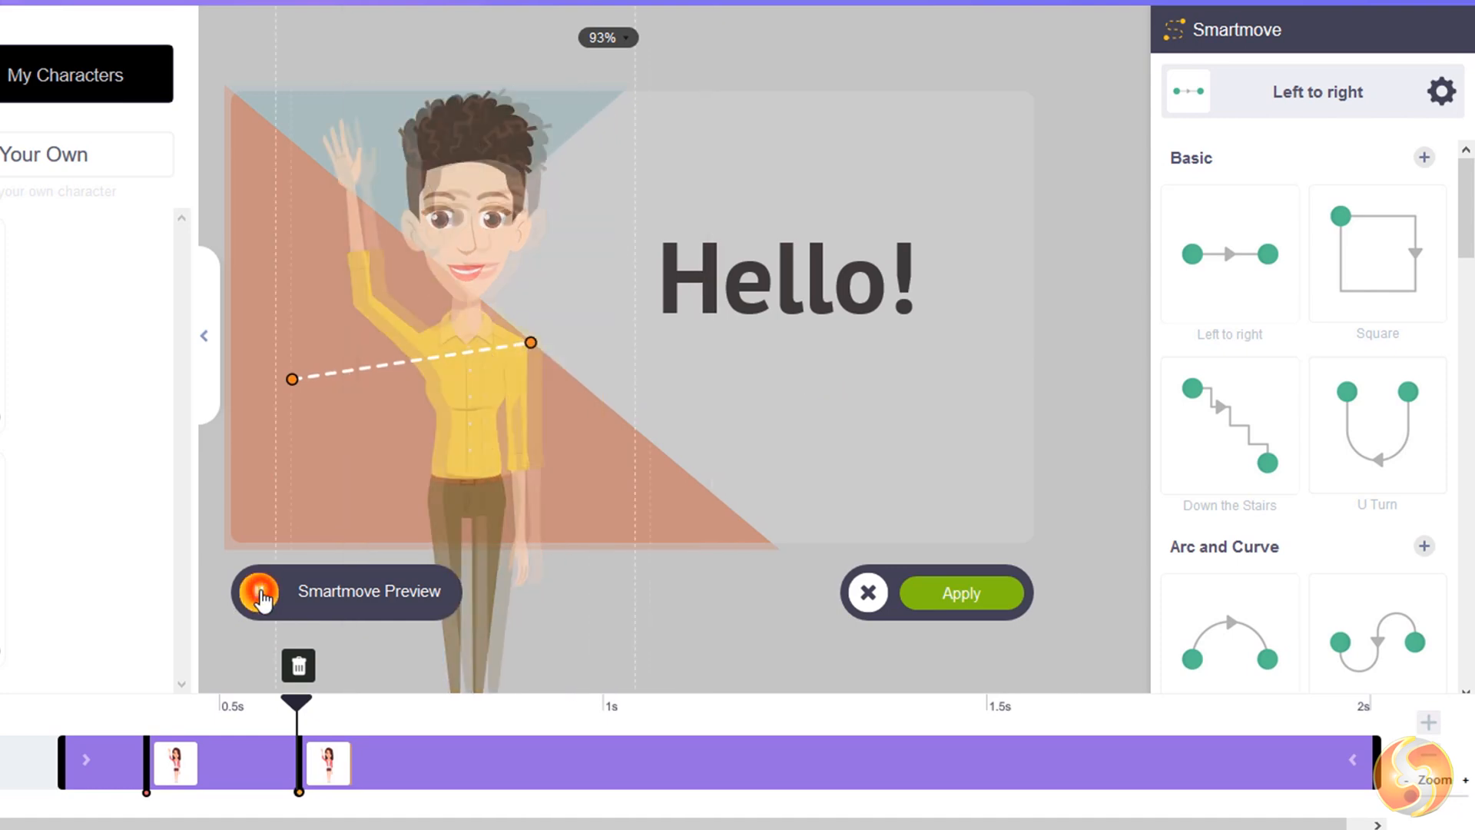
click(264, 596)
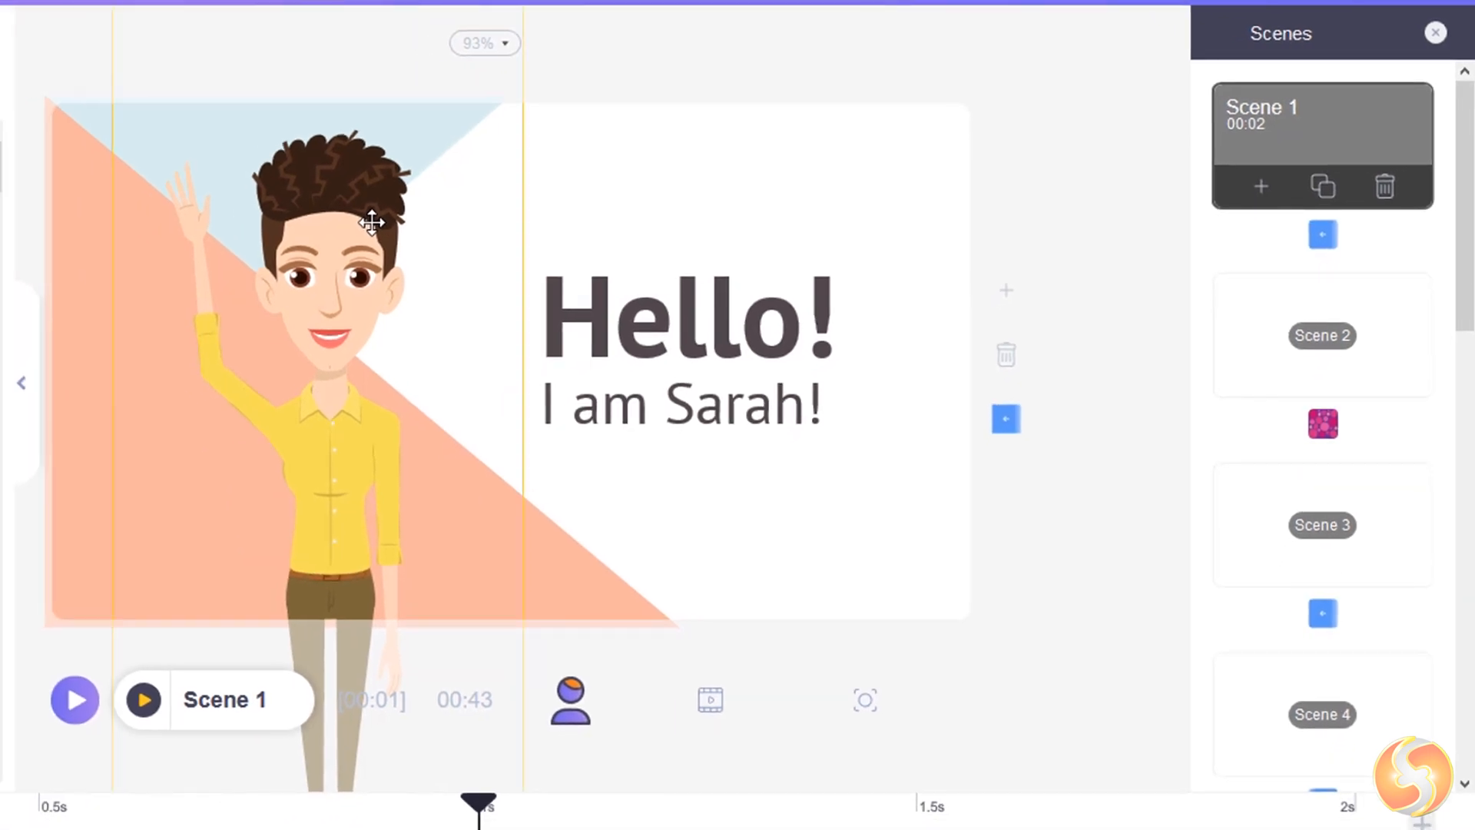
Step: Select Sarah on the canvas to show her options and Actions/Expressions gallery
click(368, 320)
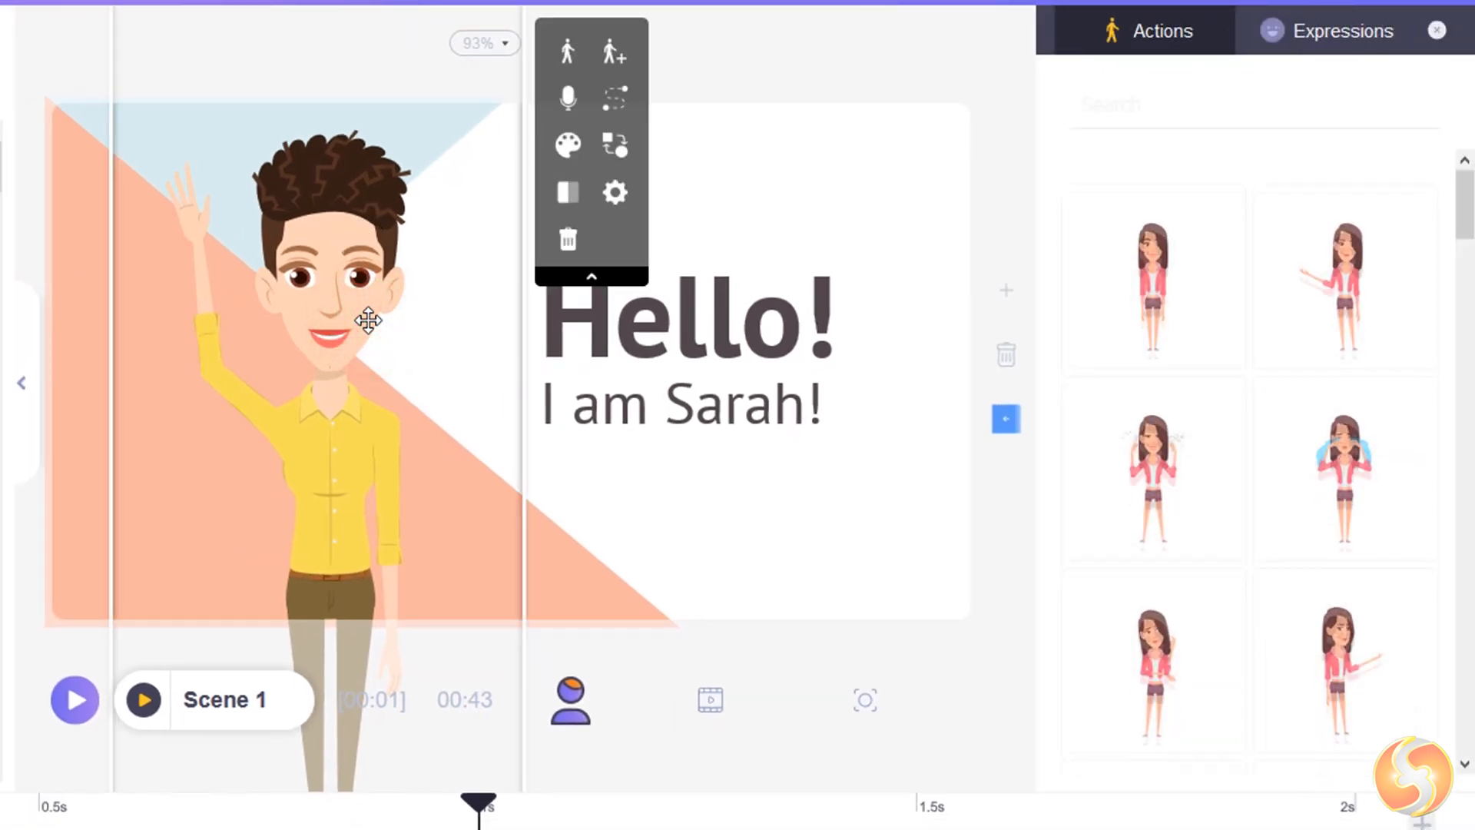
Step: Upload SampleSpeech.wav as Sarah's lip-sync voice, then bring up the Record Voice window
click(567, 103)
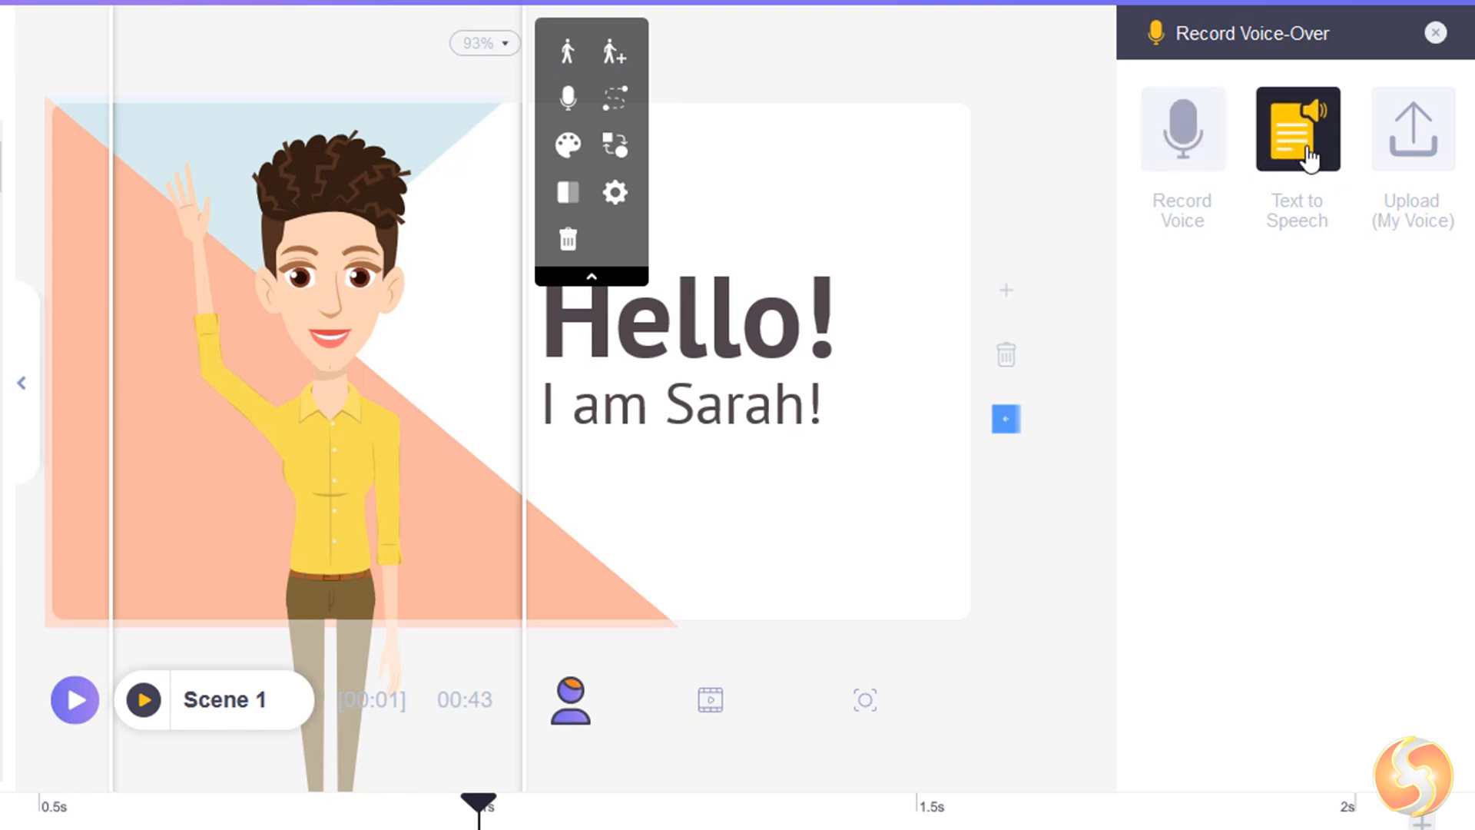
click(1427, 155)
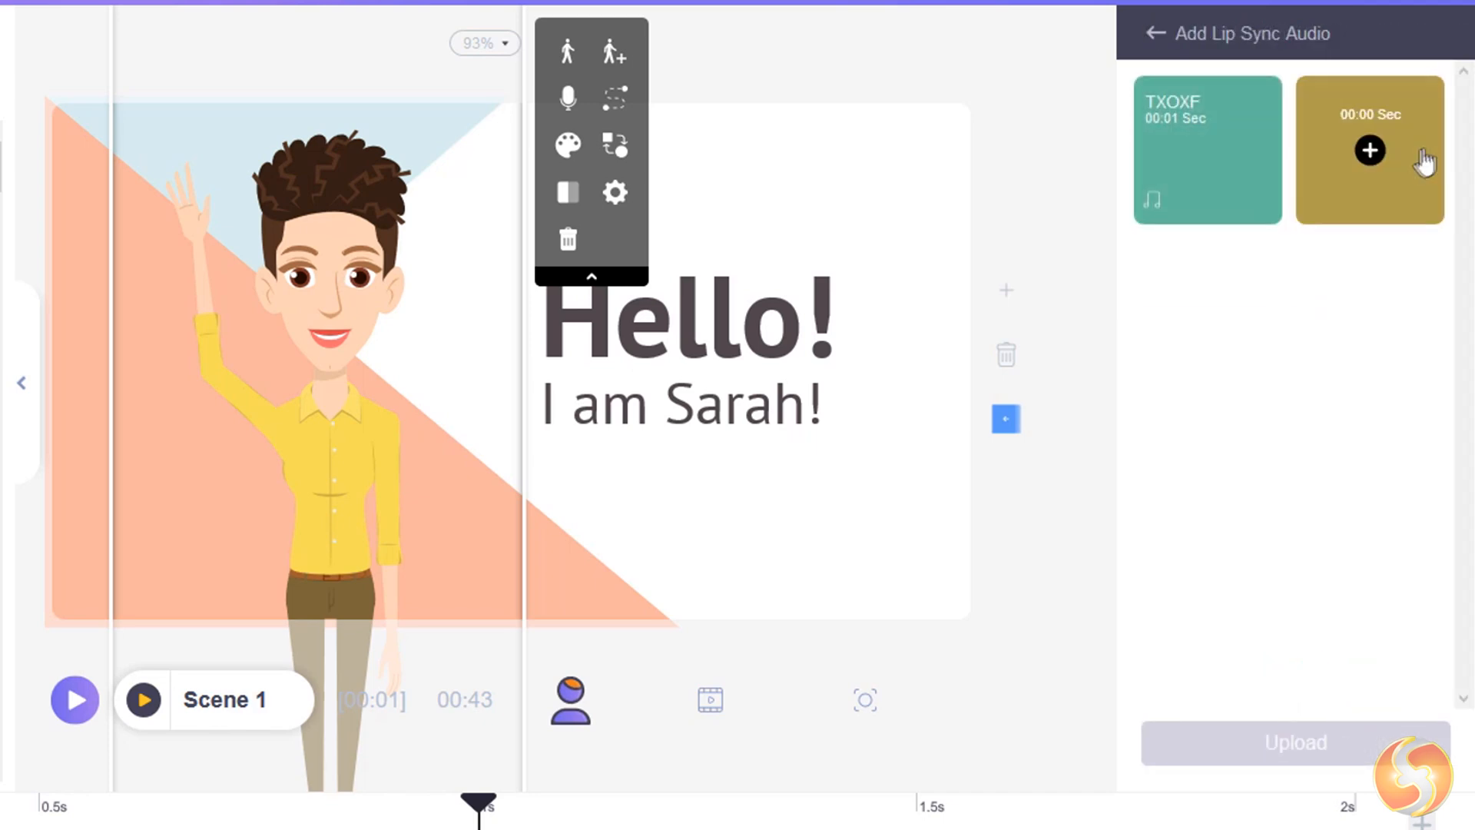
click(1298, 748)
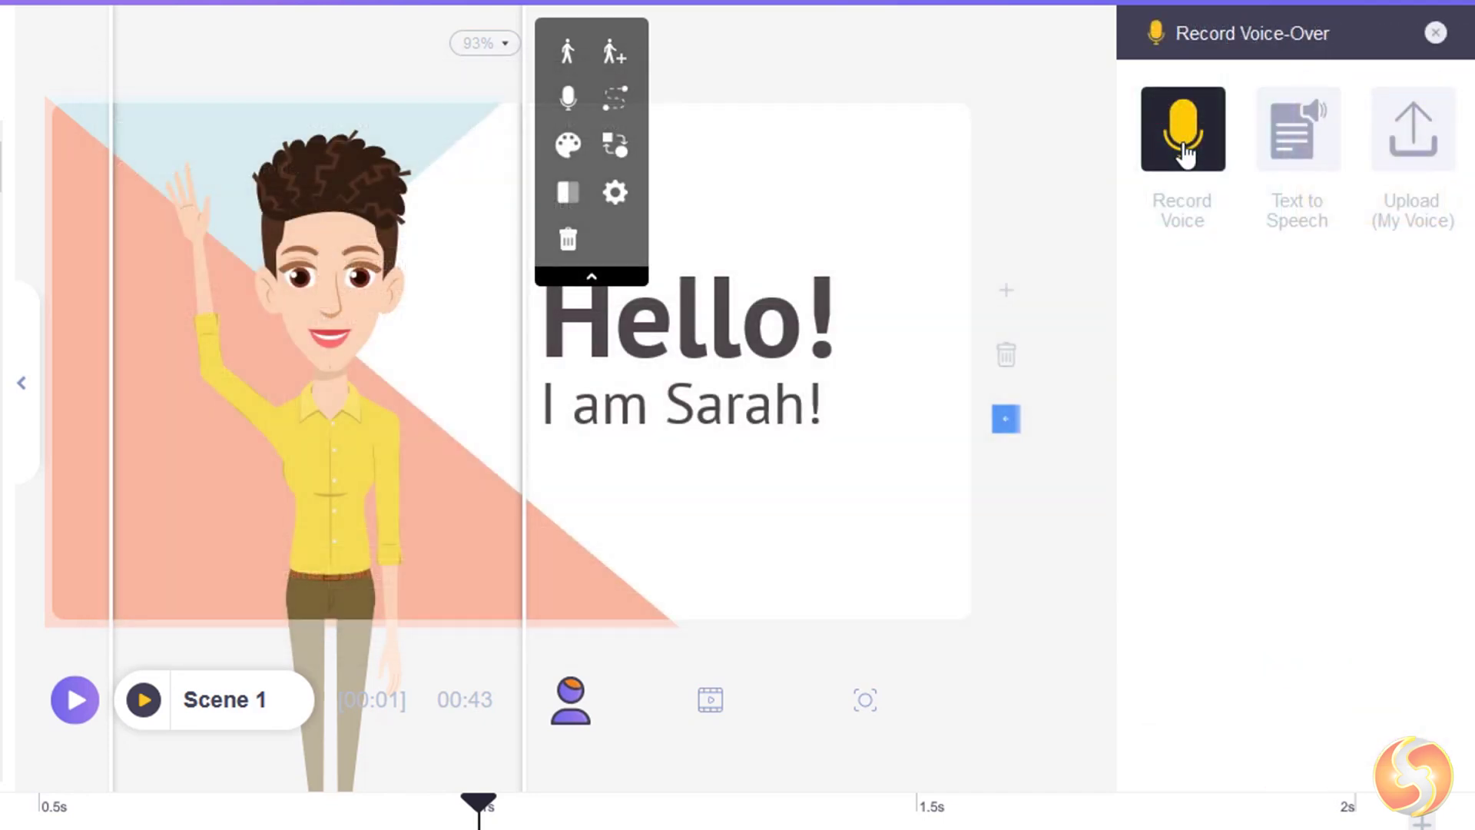
click(1186, 154)
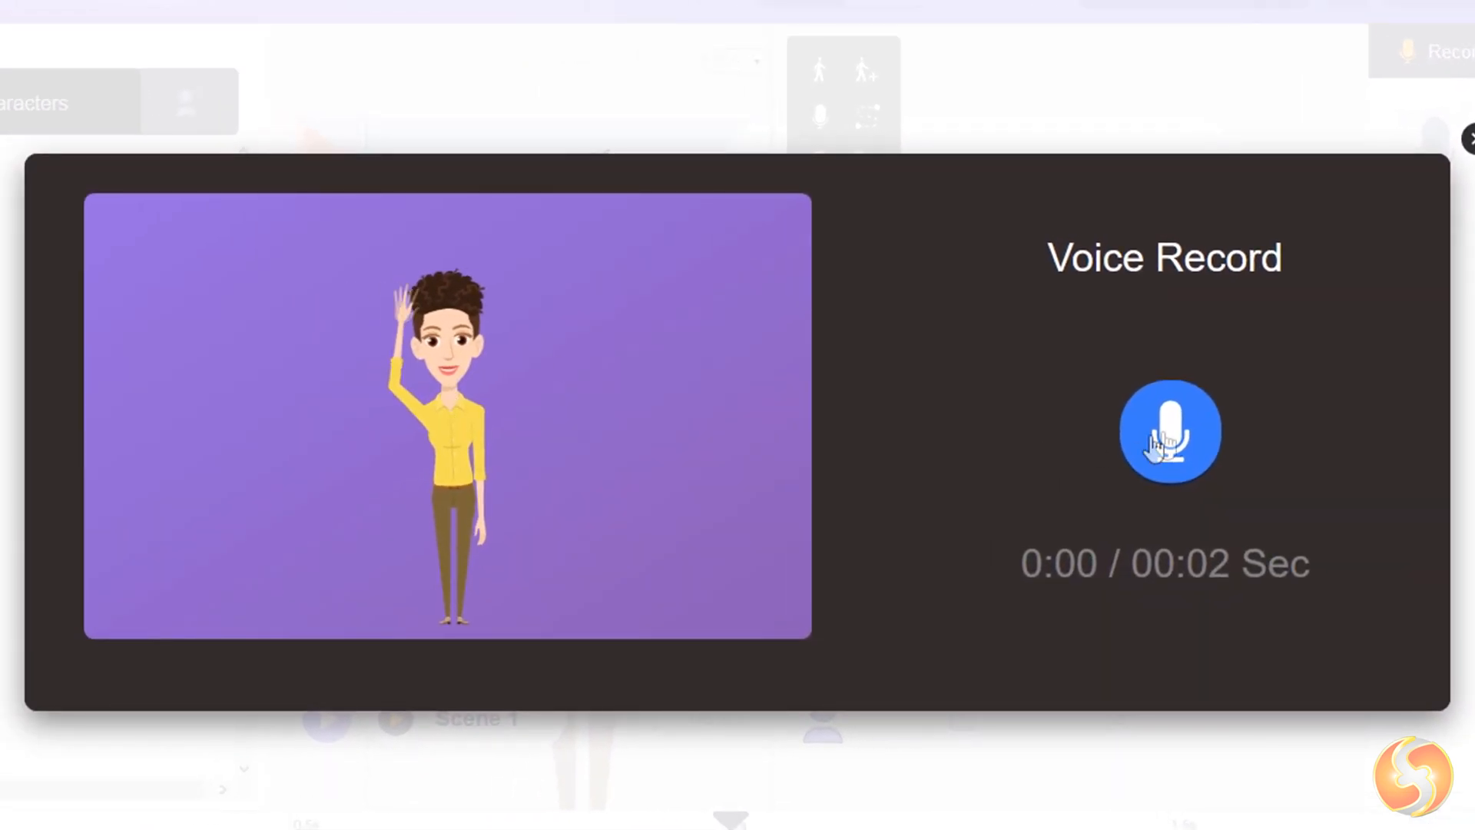
Step: Record a two-second clip named MyRecording and apply it to Sarah
click(1170, 430)
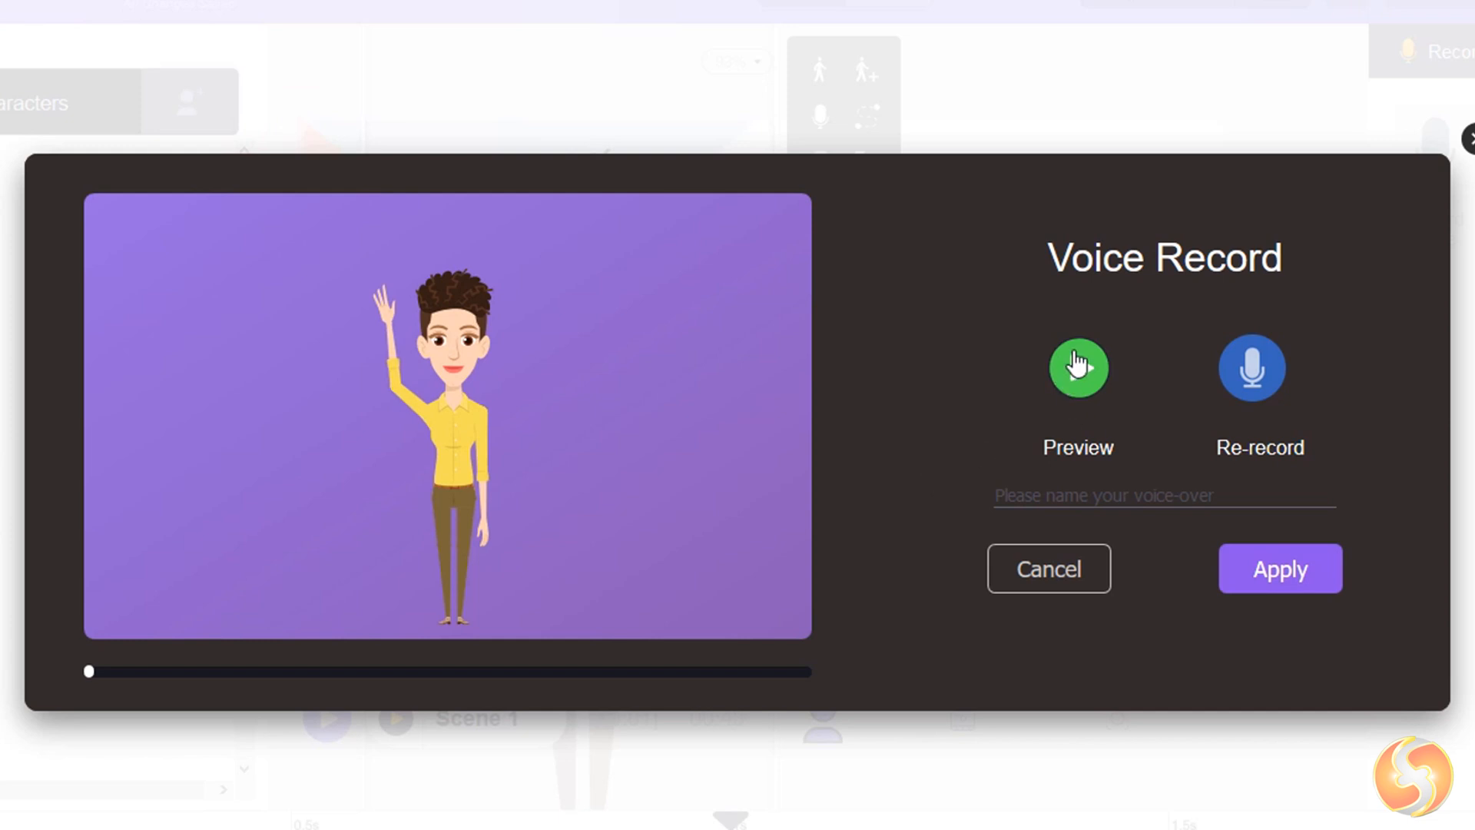
text(MyRecording)
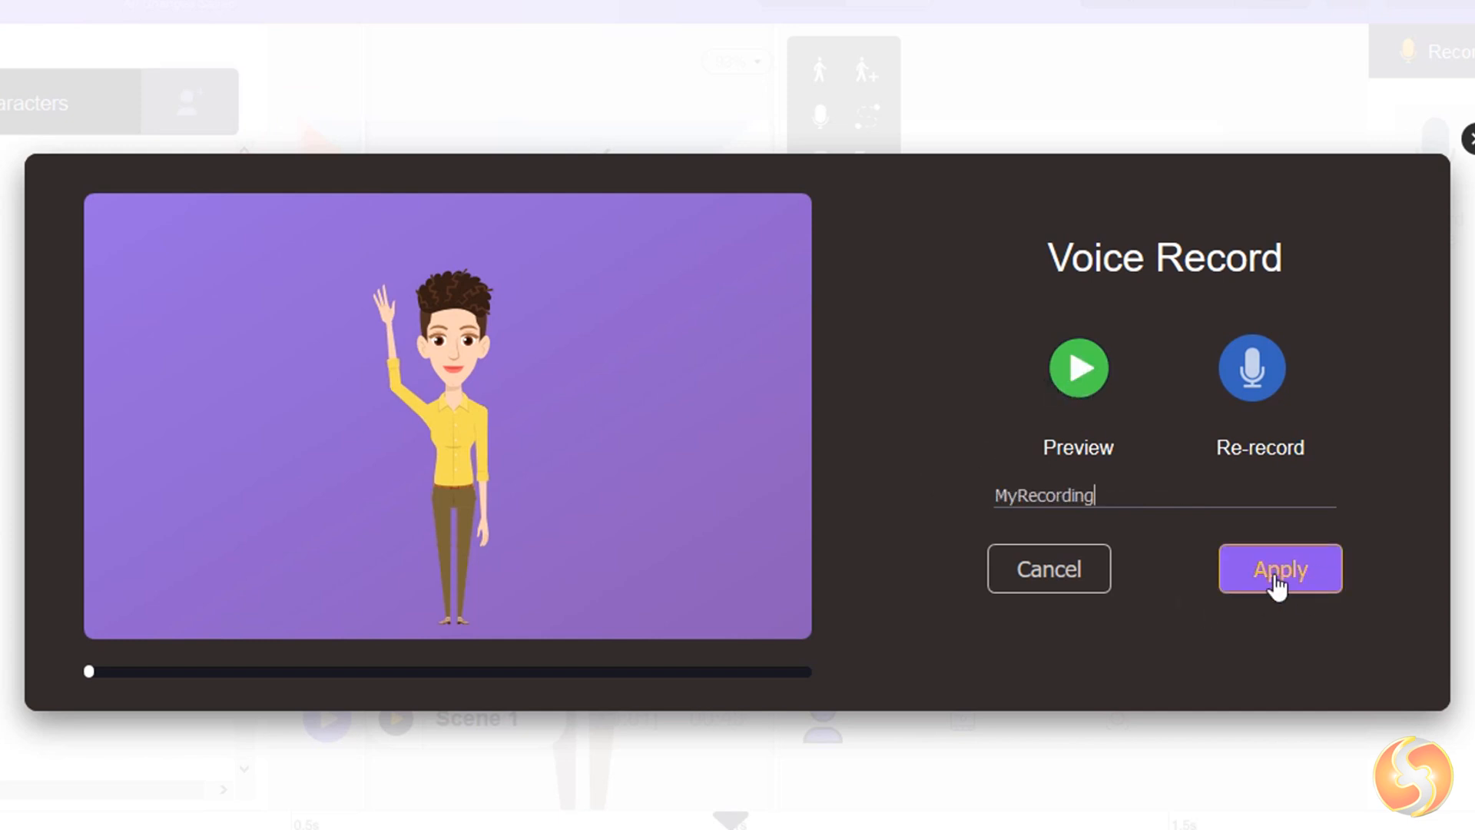
click(1280, 573)
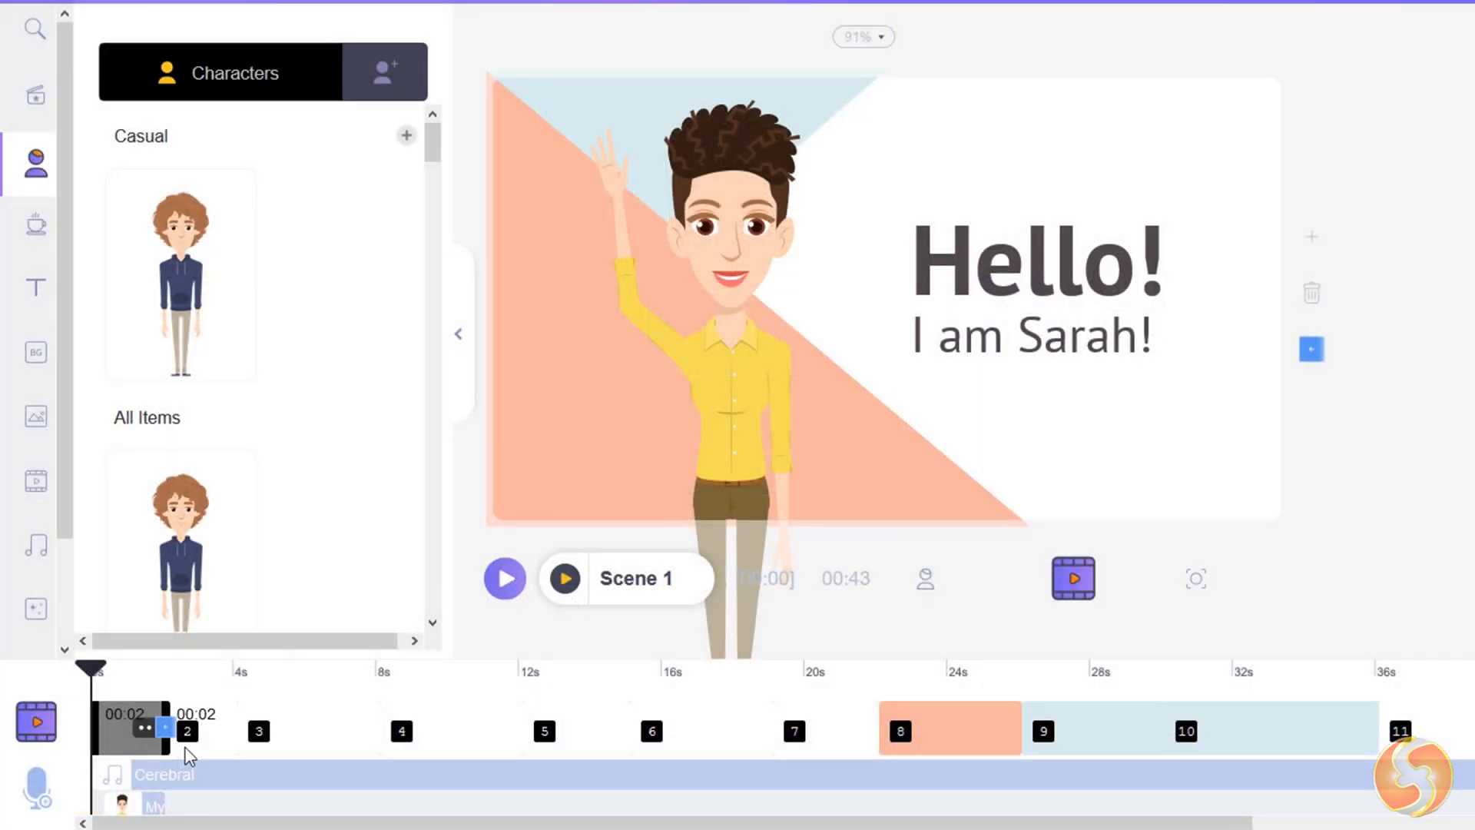
Step: Delete the MyRecording clip from the timeline and start a Text to Speech voice-over
click(145, 804)
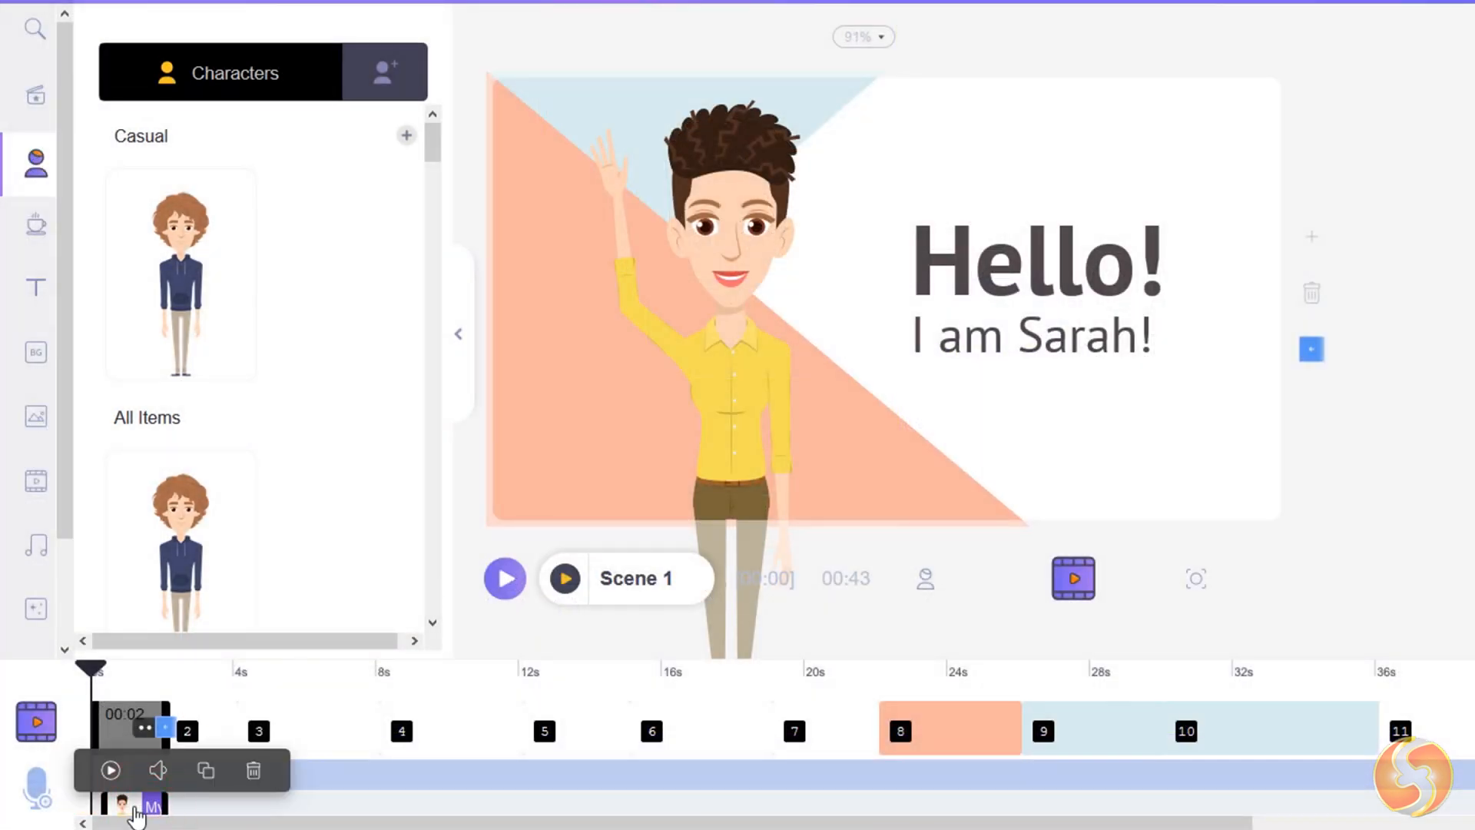
click(253, 775)
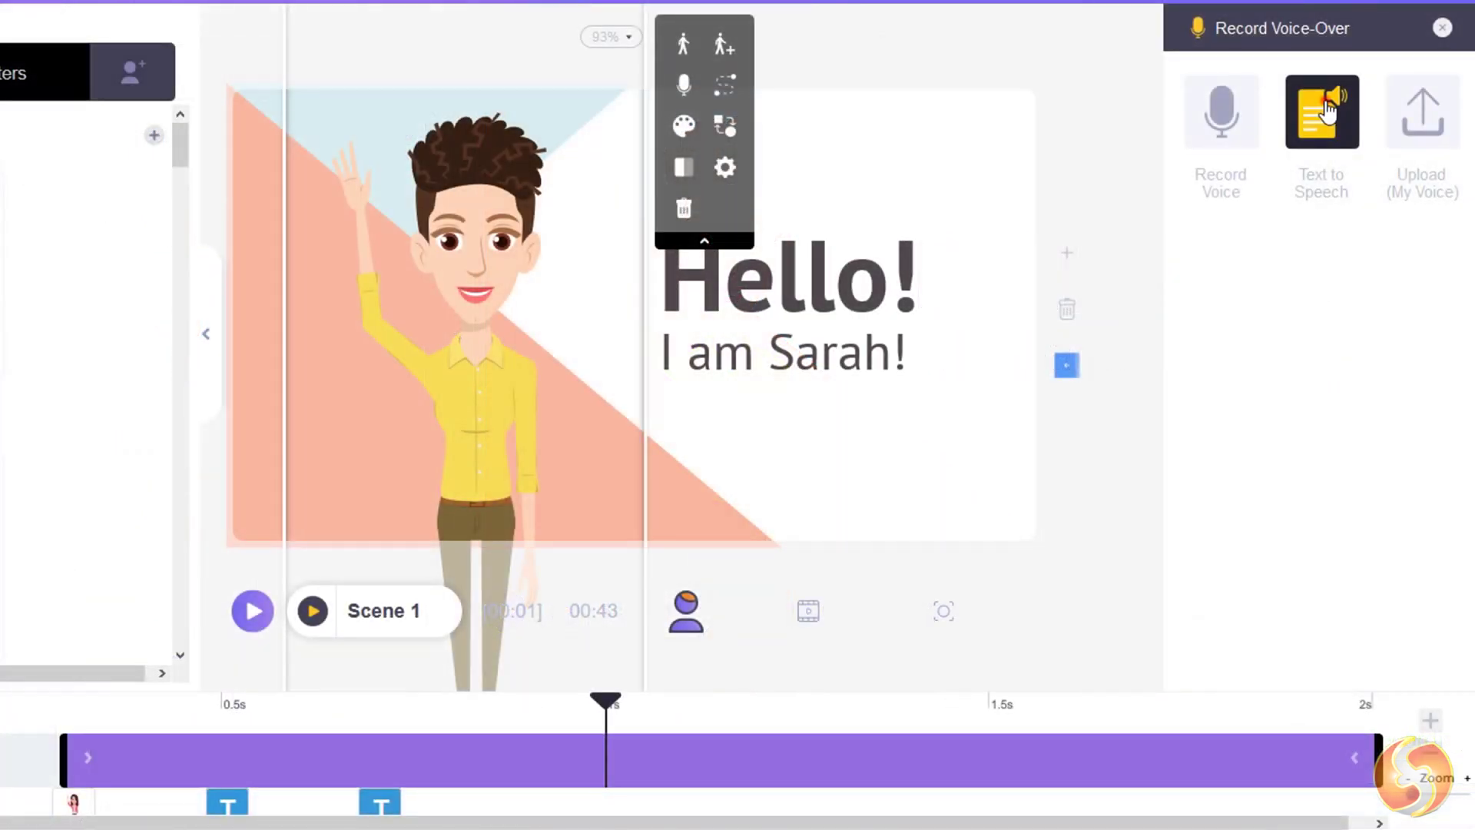
click(1328, 110)
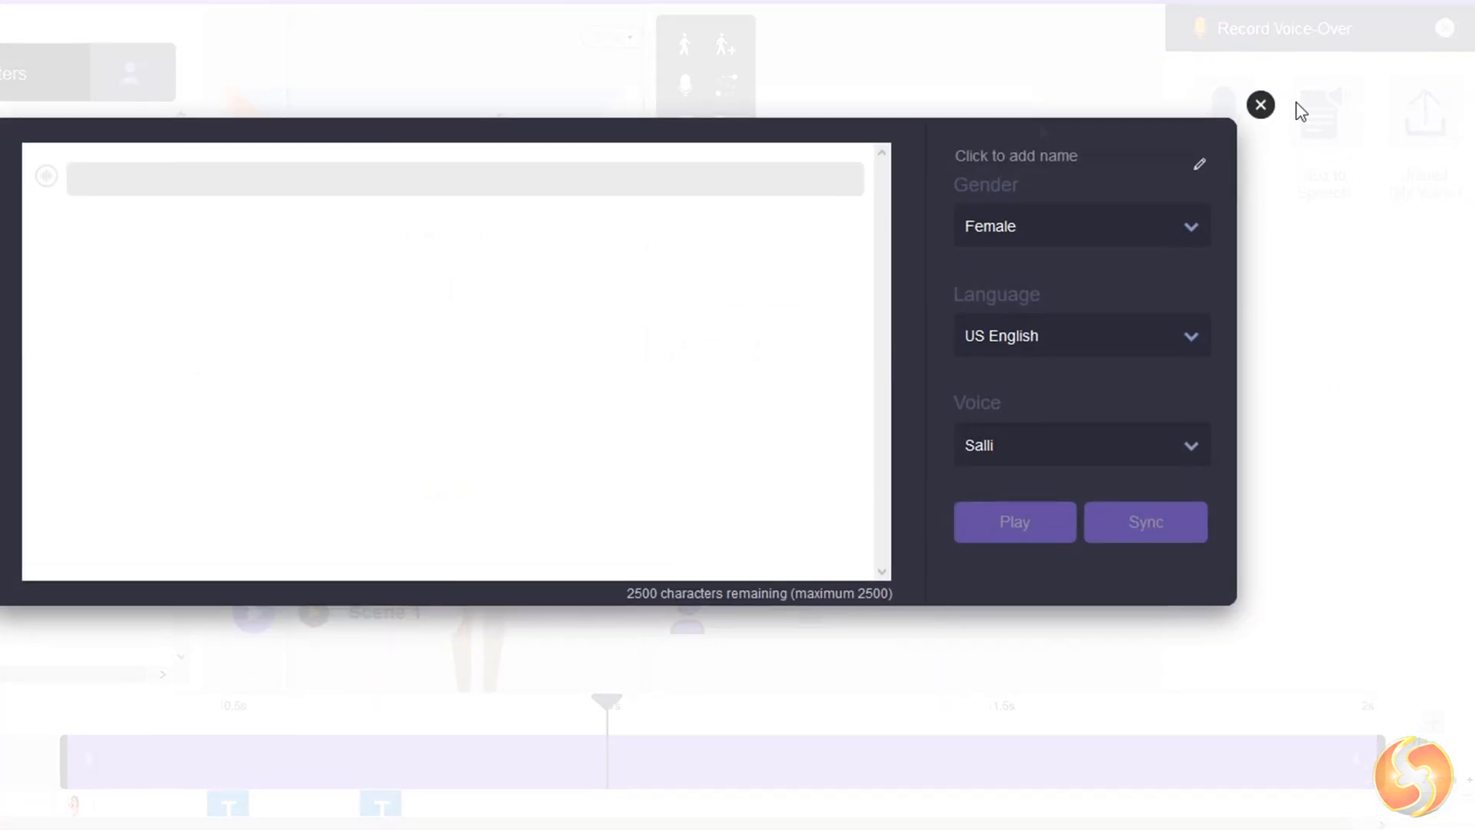
text(Hello! I am Sarah!)
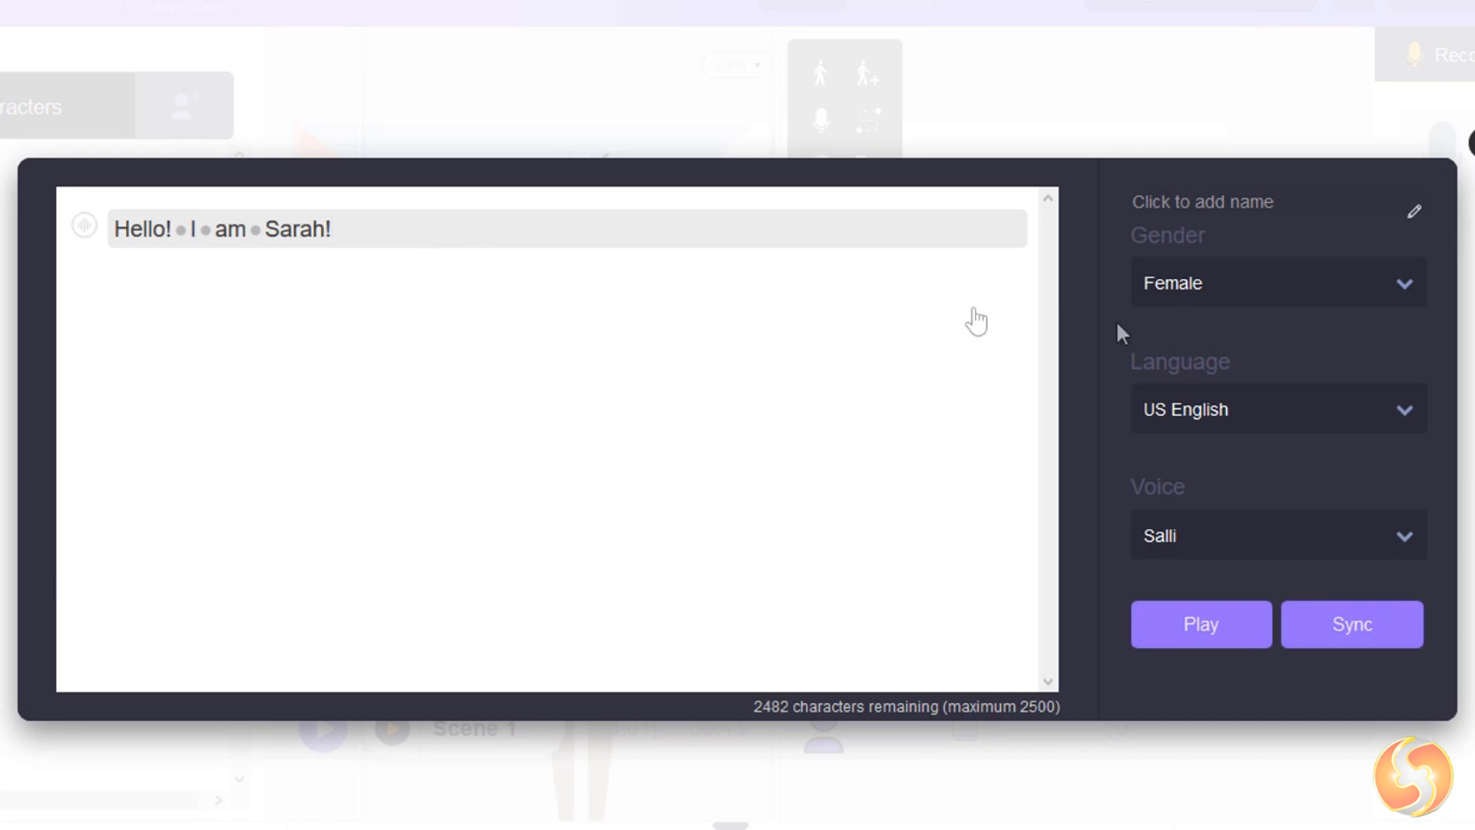
Step: Keep the voice as Female and US English for the 'Hello! I am Sarah!' line
click(1394, 303)
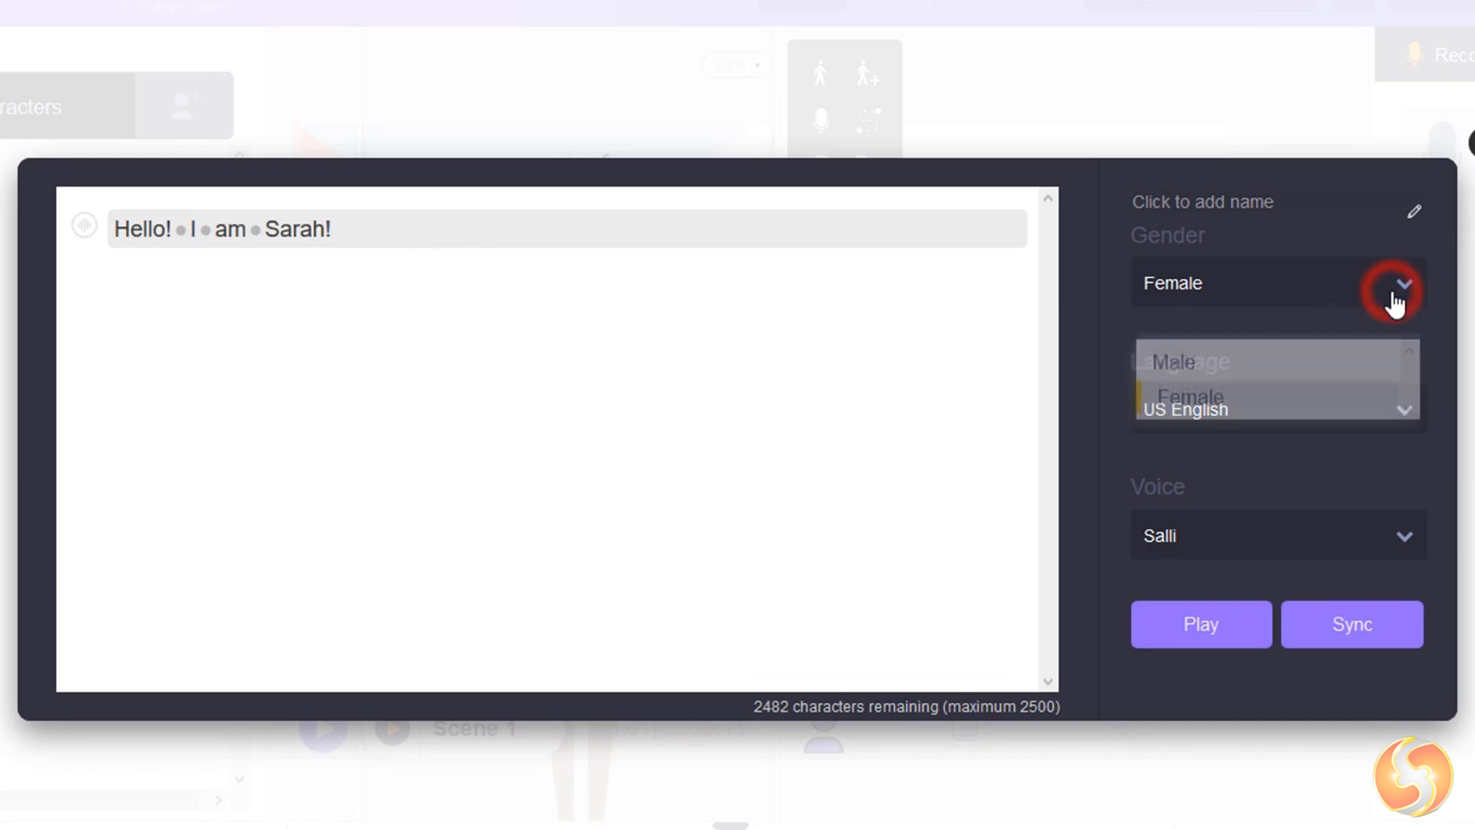
click(1394, 294)
click(1374, 425)
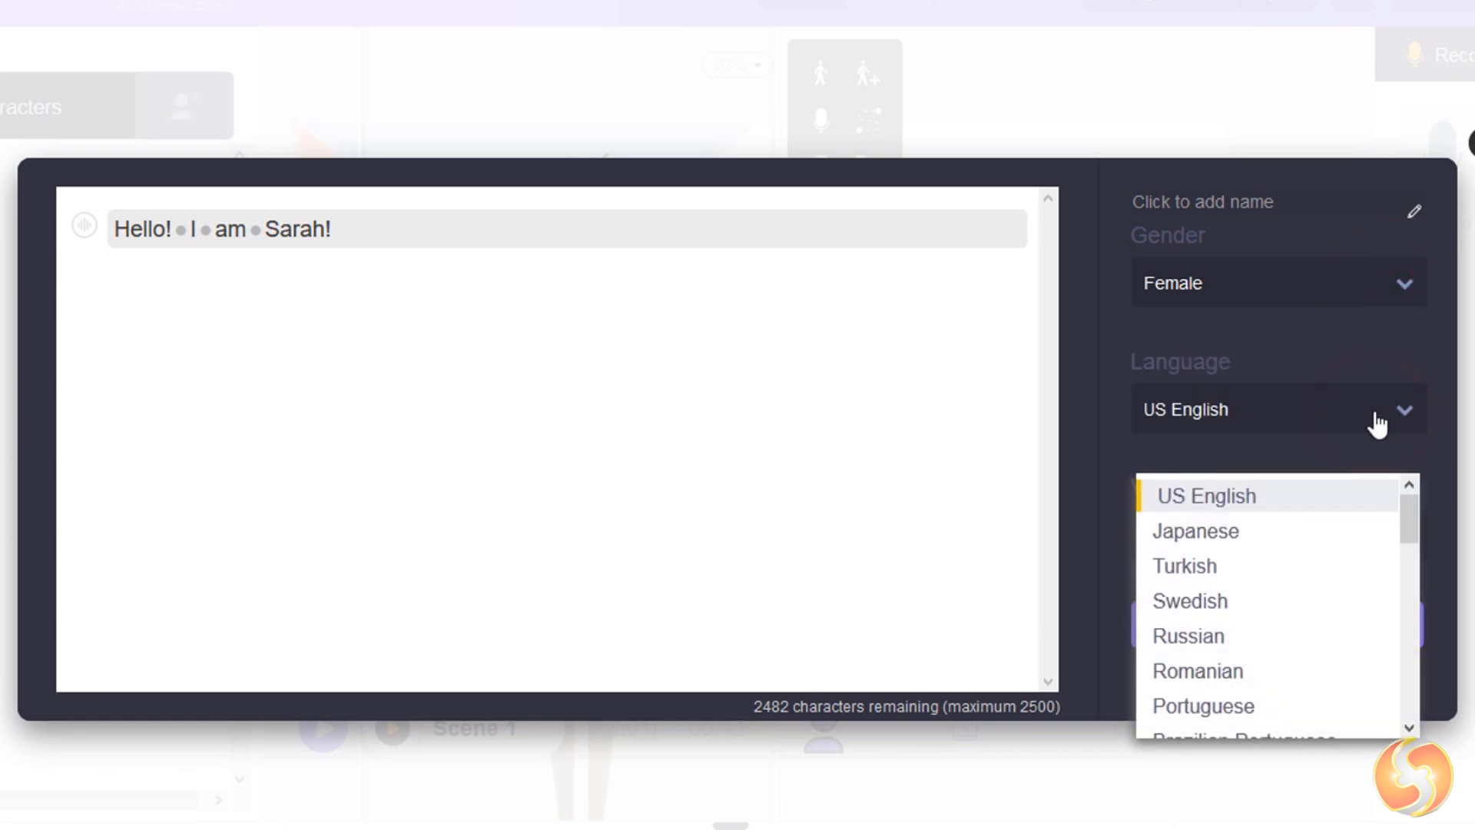
click(1376, 415)
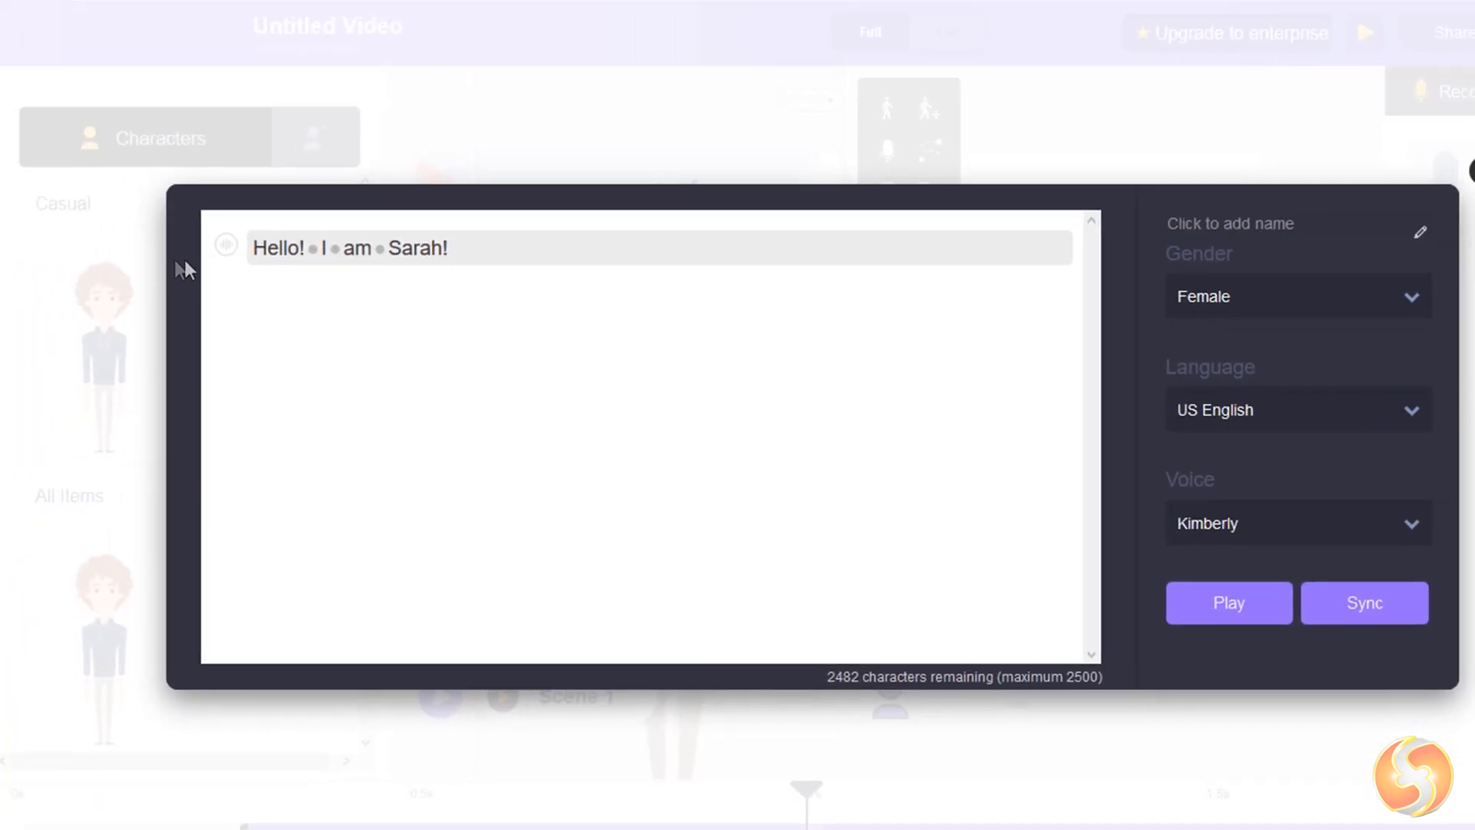
Step: Review speed, pitch and volume, then sync the Kimberly-voiced line to Sarah
click(225, 249)
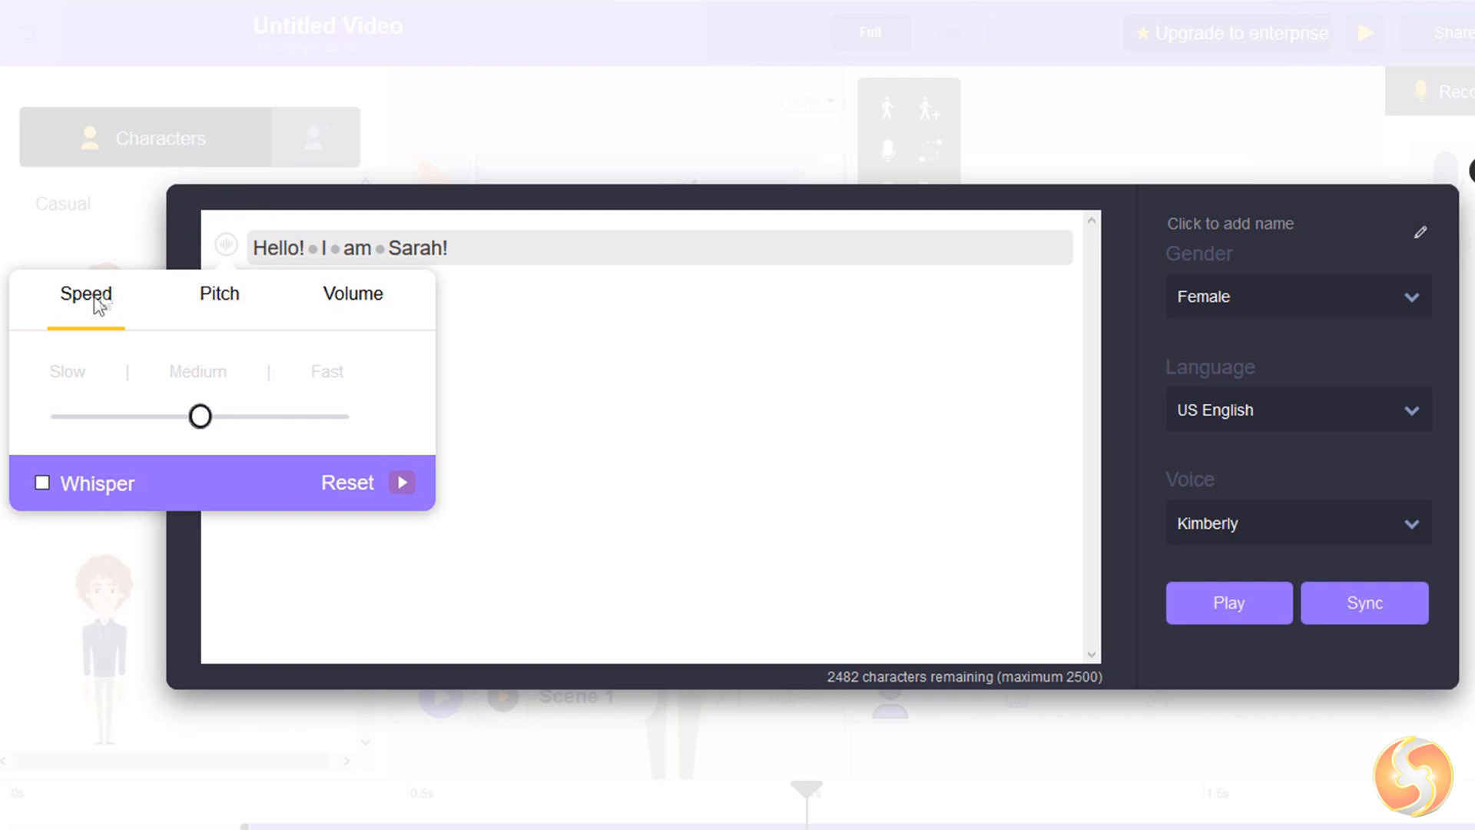
click(215, 298)
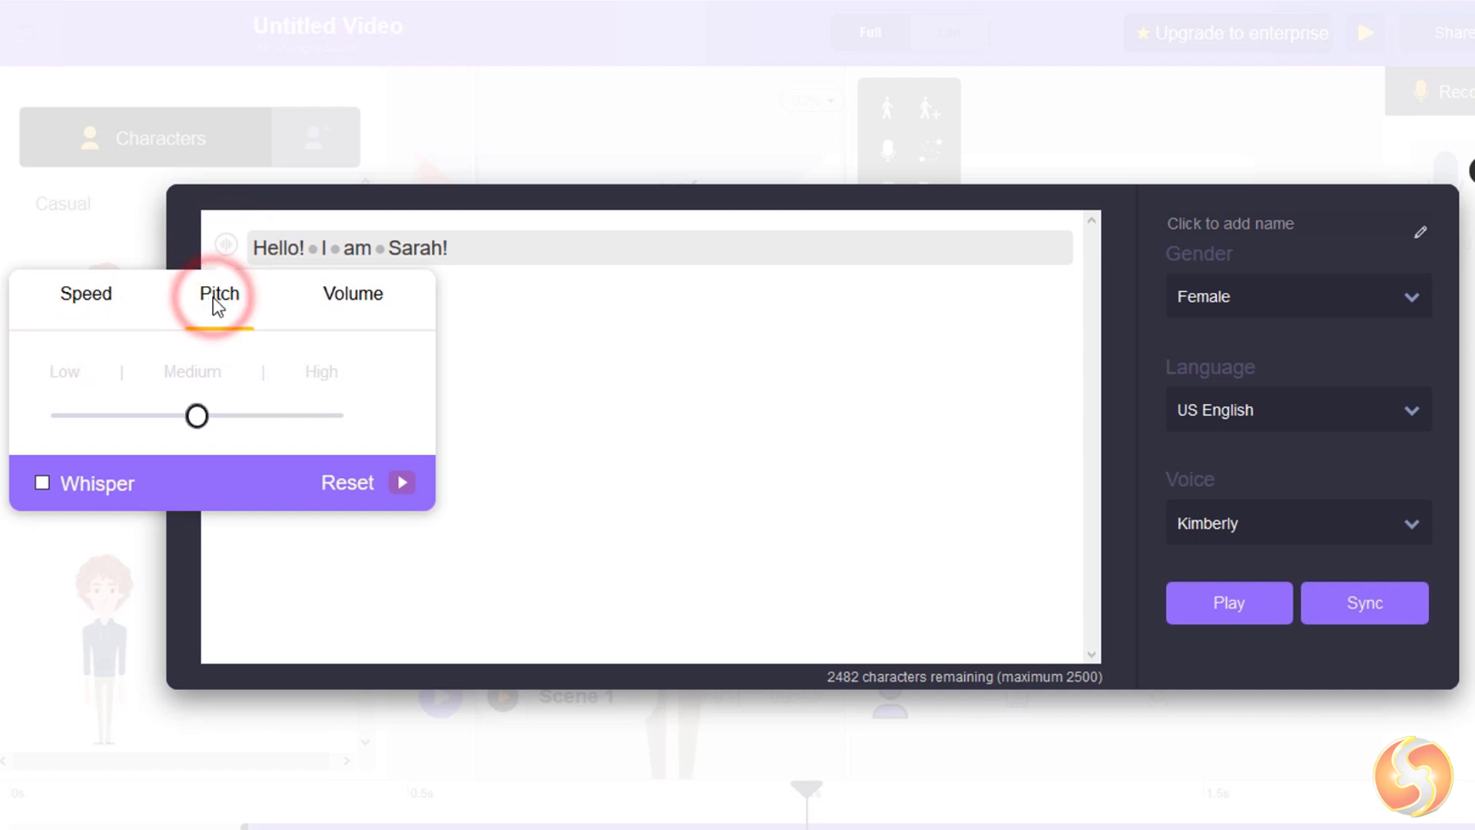
click(357, 293)
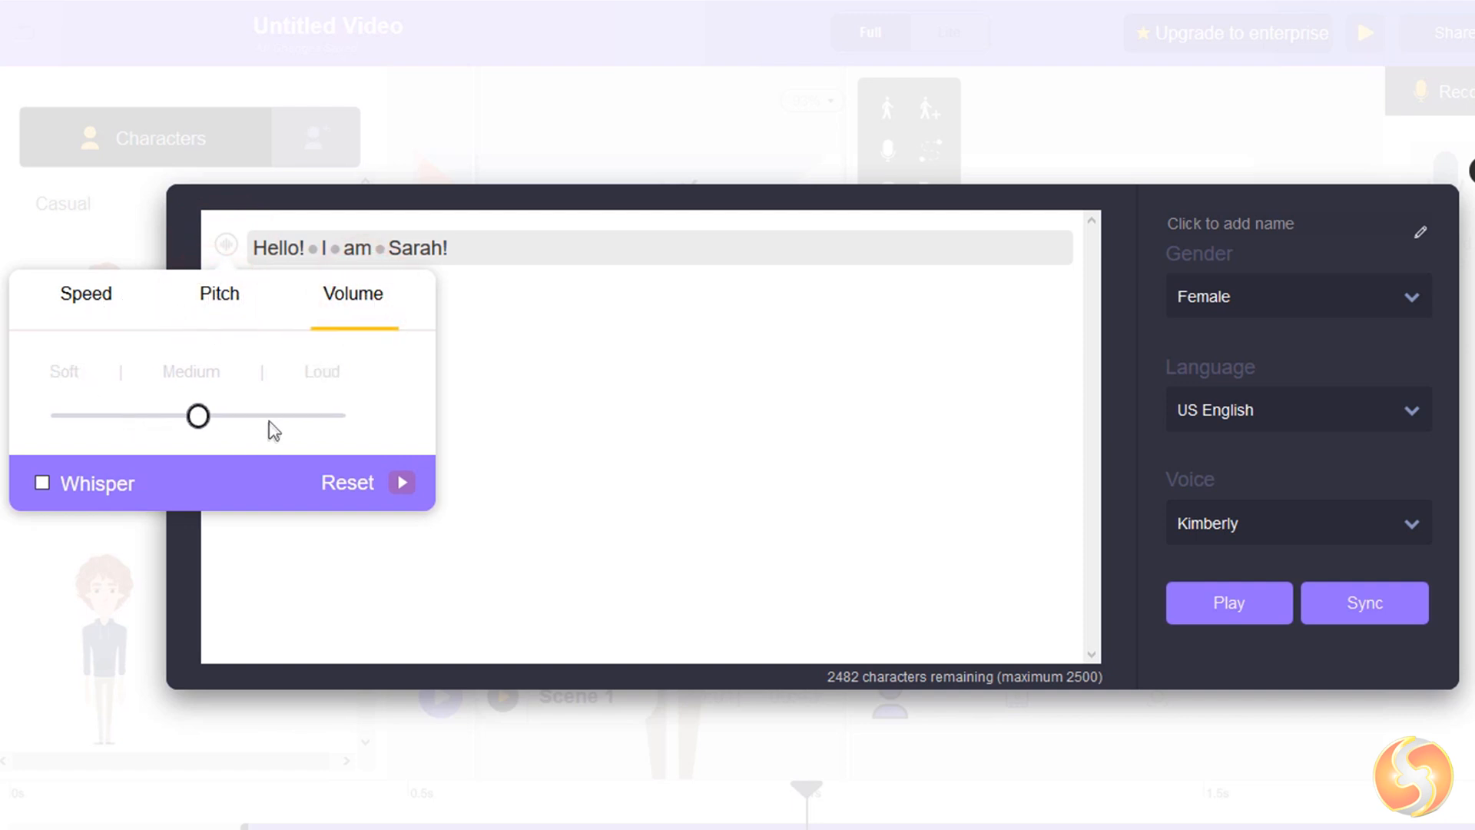
click(1336, 619)
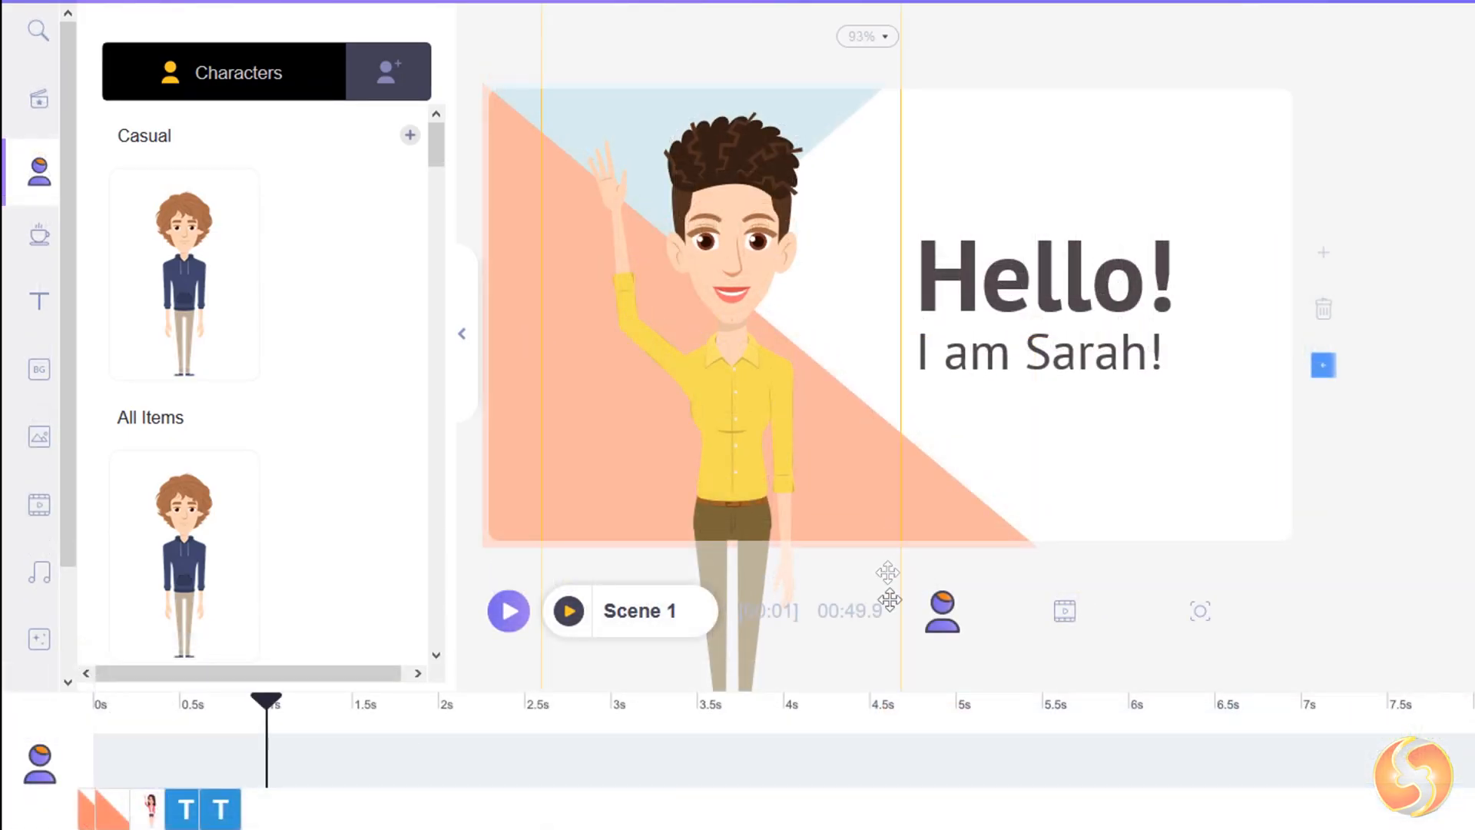
Step: Switch to the video timeline and delete the Cerebral background music track
click(1065, 615)
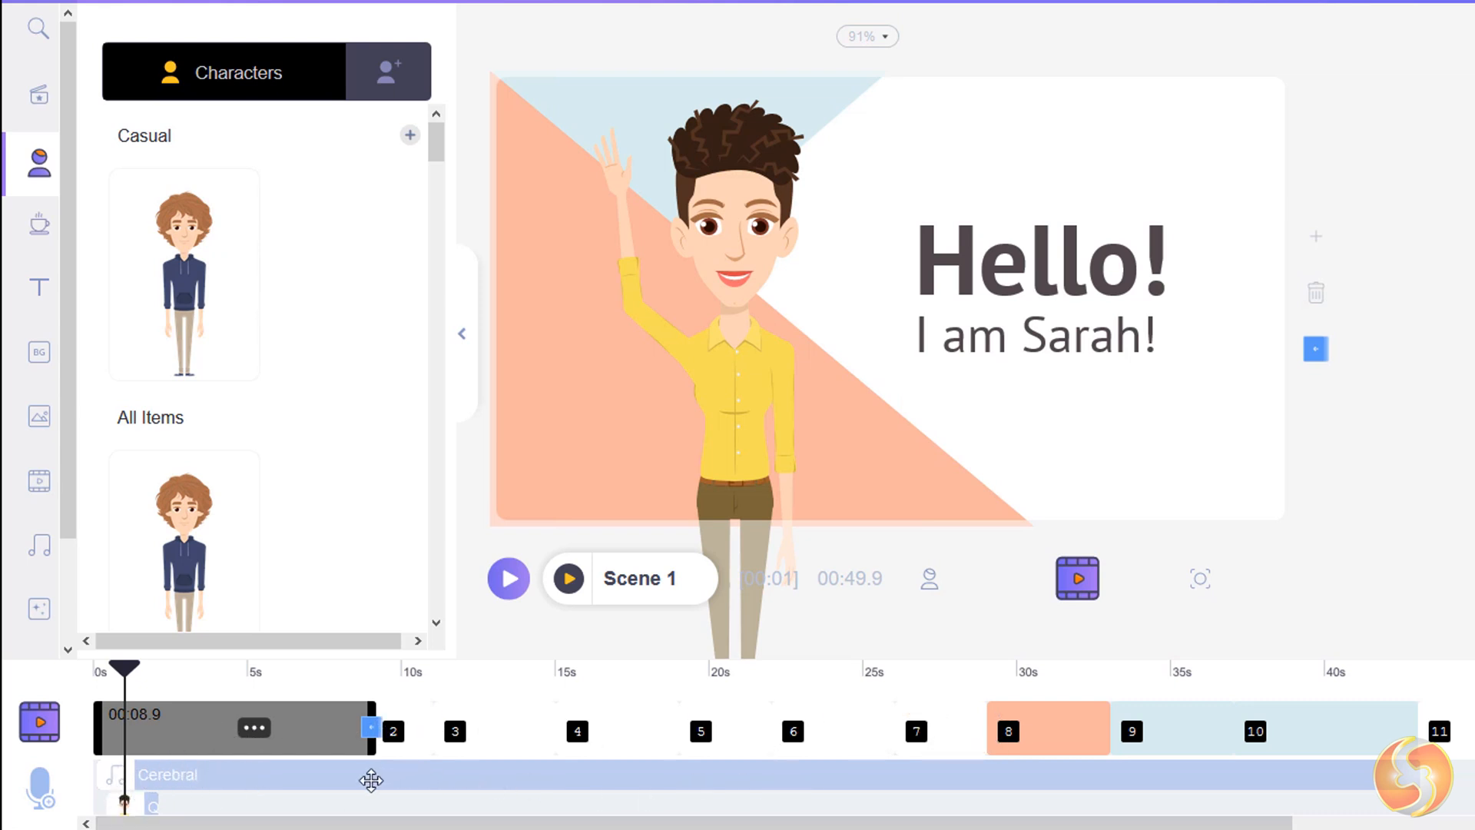
click(228, 777)
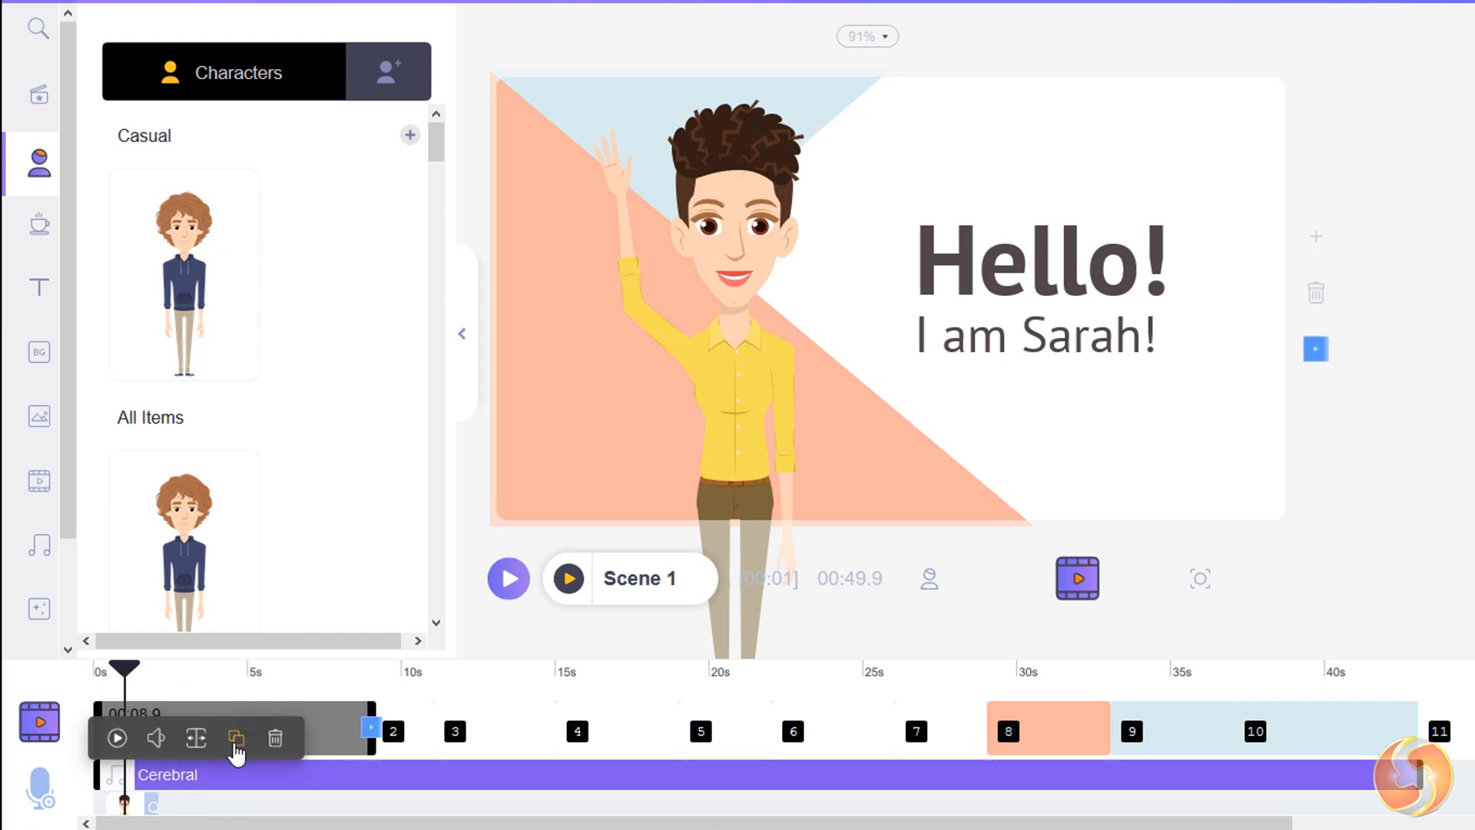
click(277, 740)
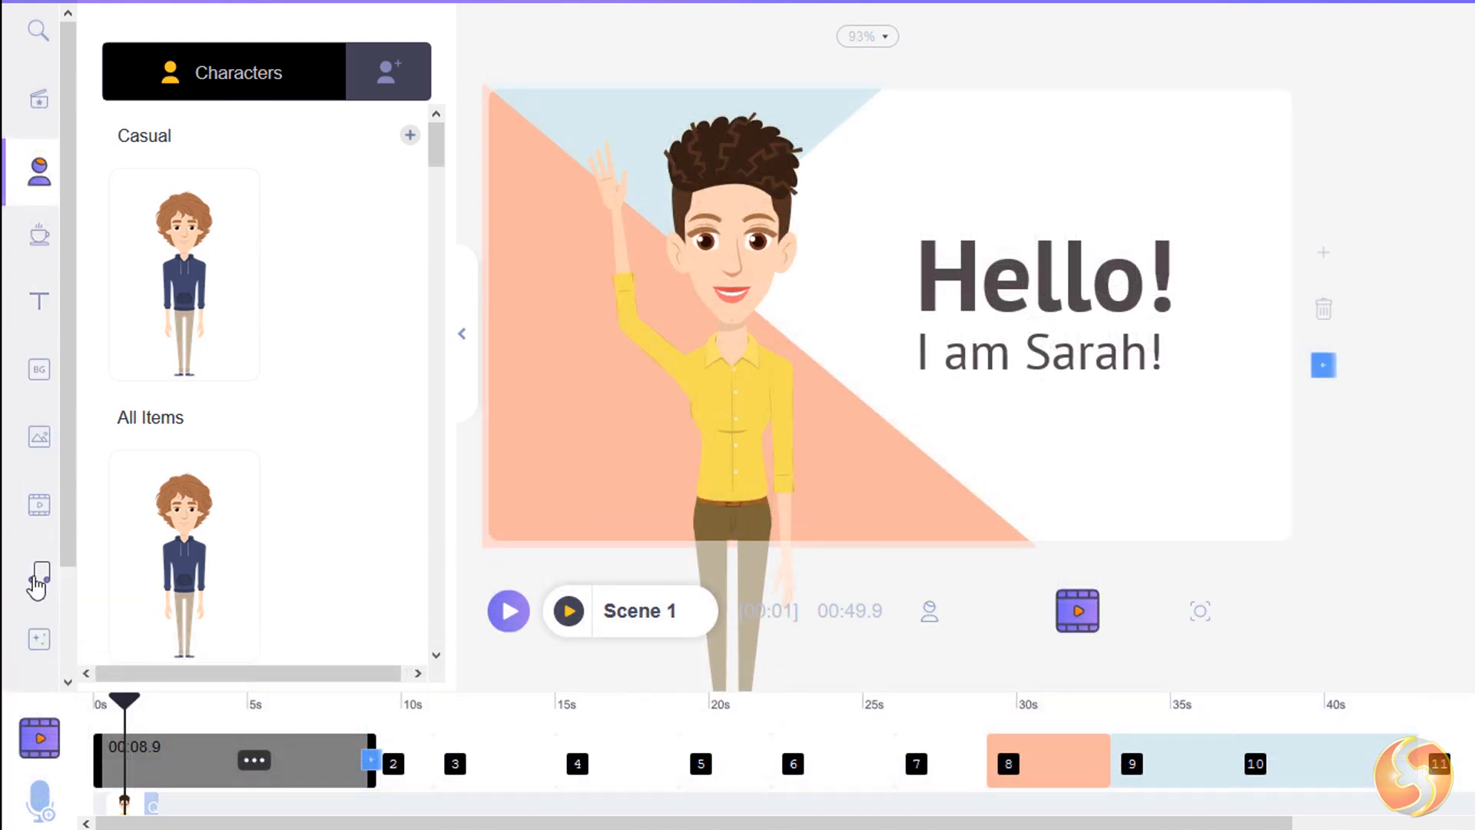
Step: Add the Ancient times track from the music library as background music
click(36, 585)
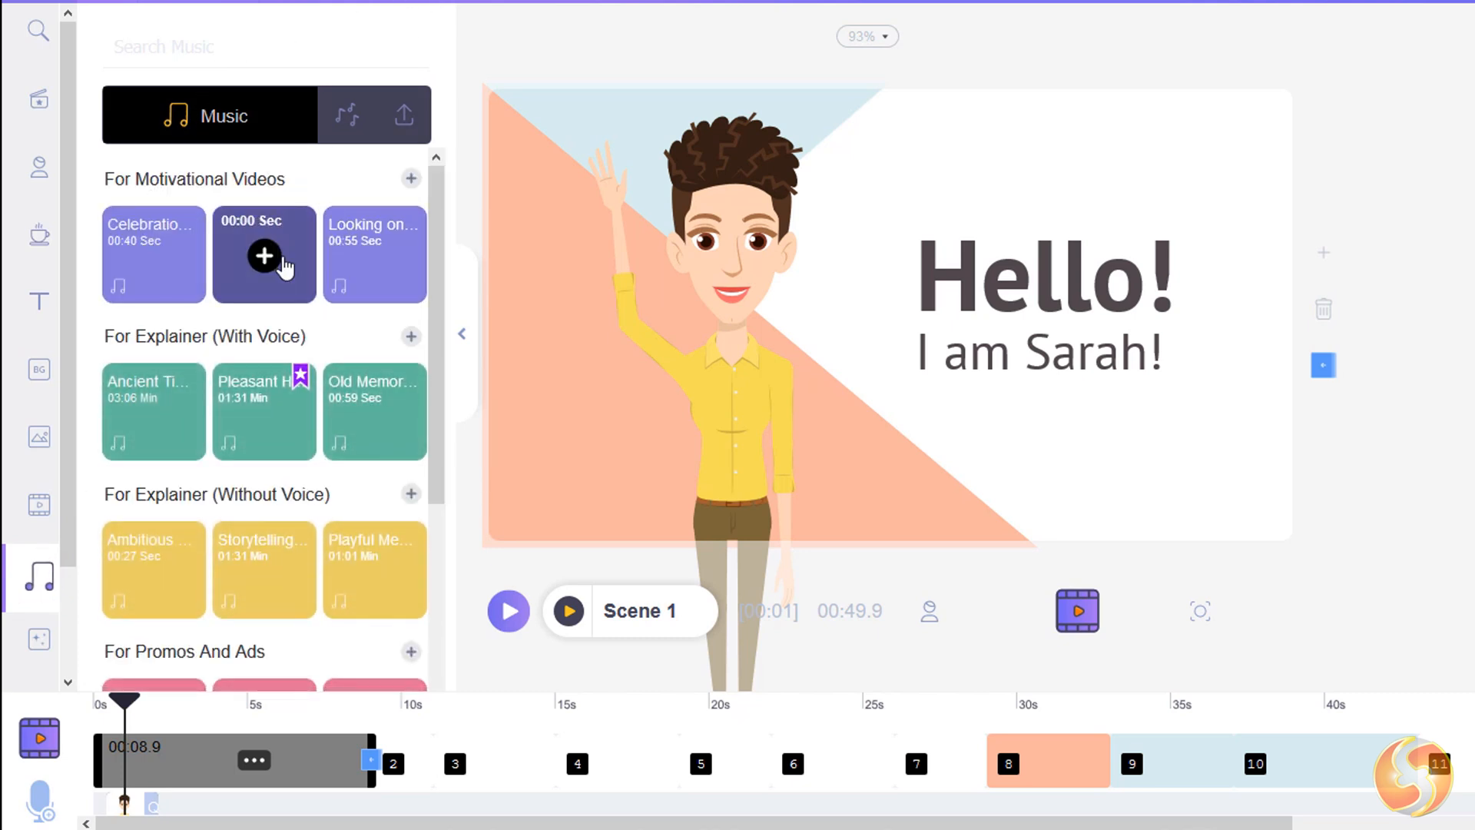
click(155, 413)
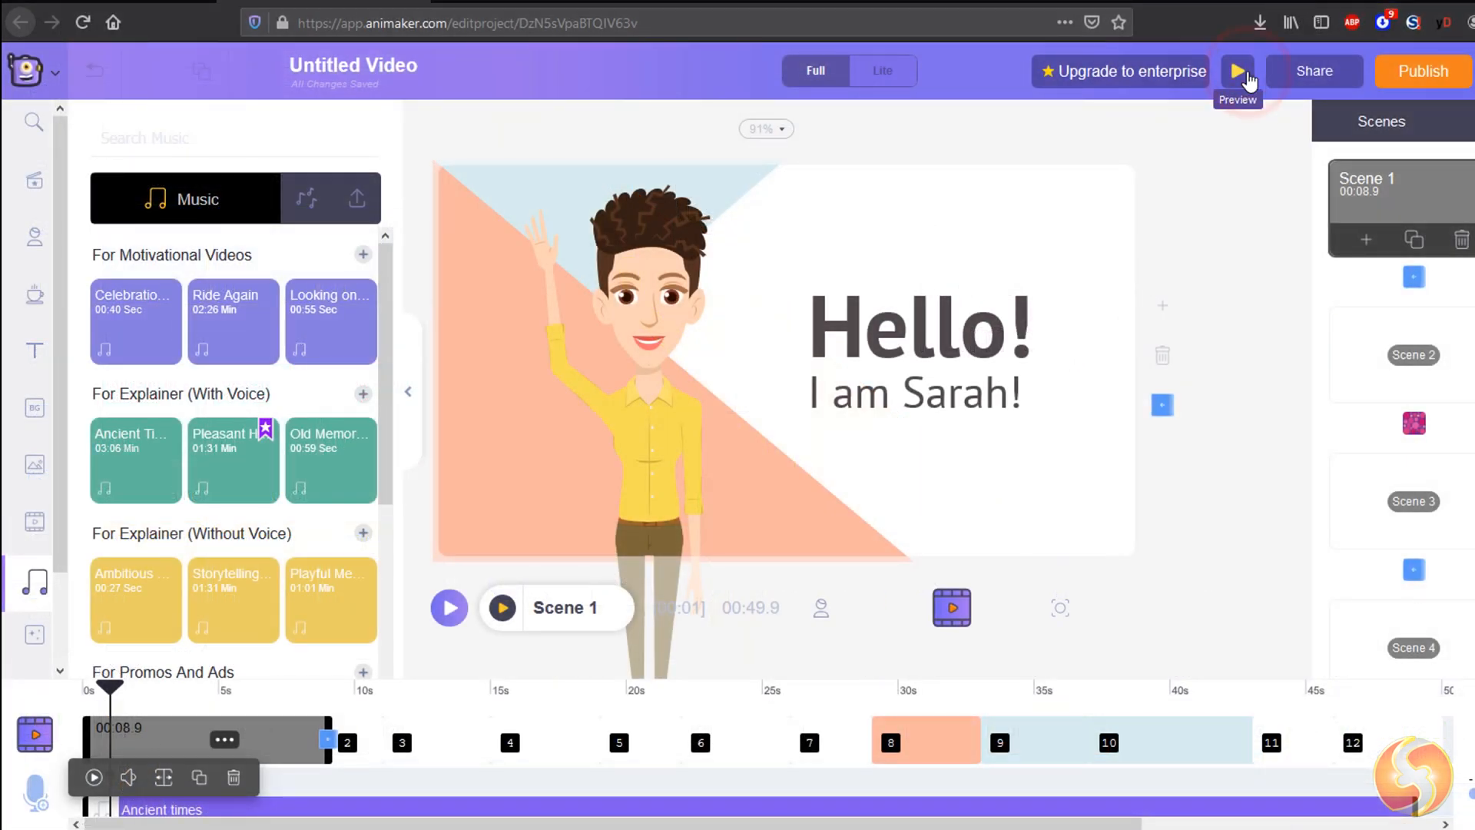
Step: Play a full preview of the video, then show the Publish dropdown
click(1246, 72)
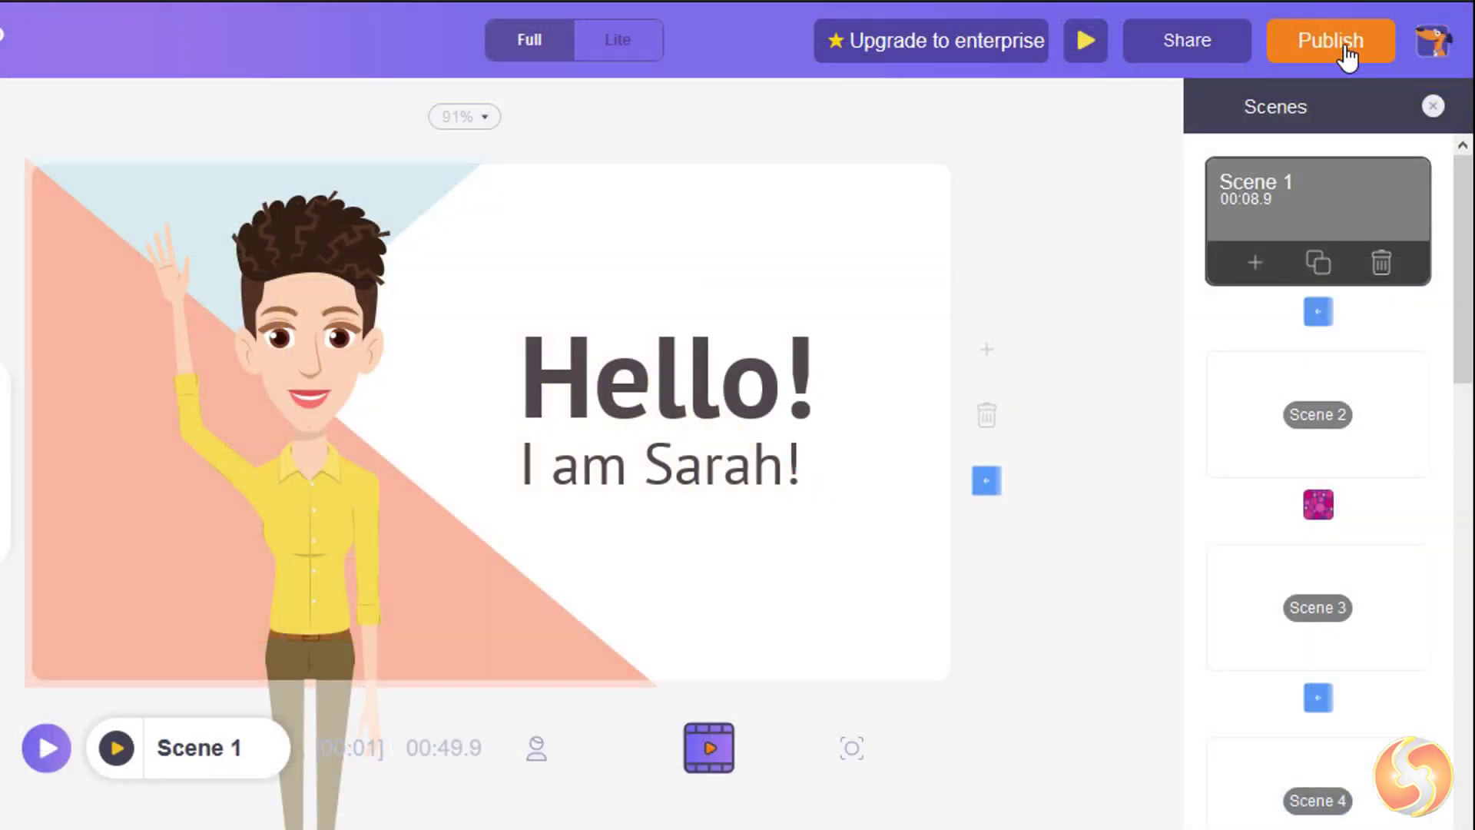
click(1346, 56)
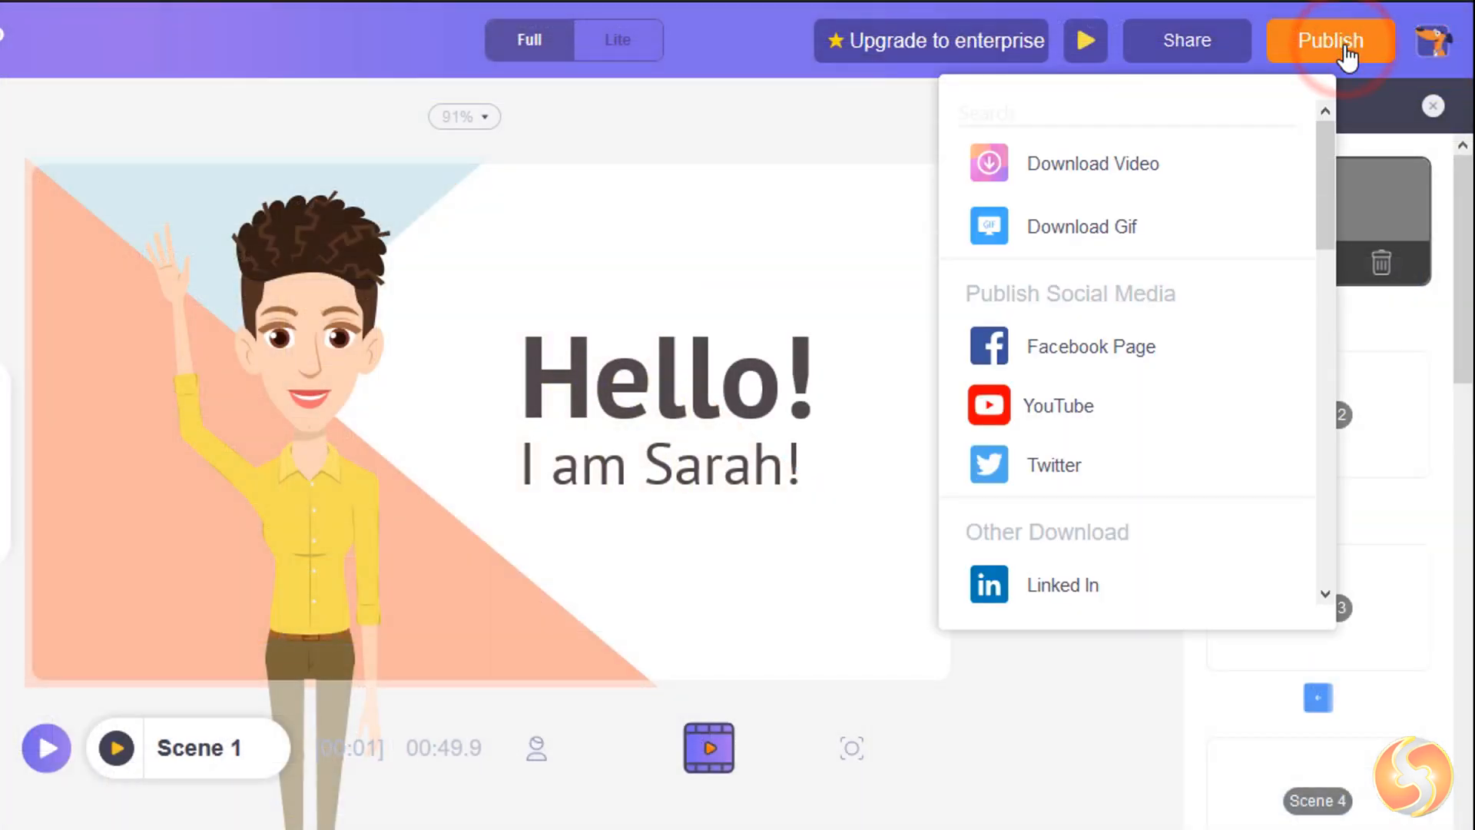
Step: Review Download Video resolutions from SD 480p to 4K, keep HD 720p, and return to the dashboard
click(1138, 173)
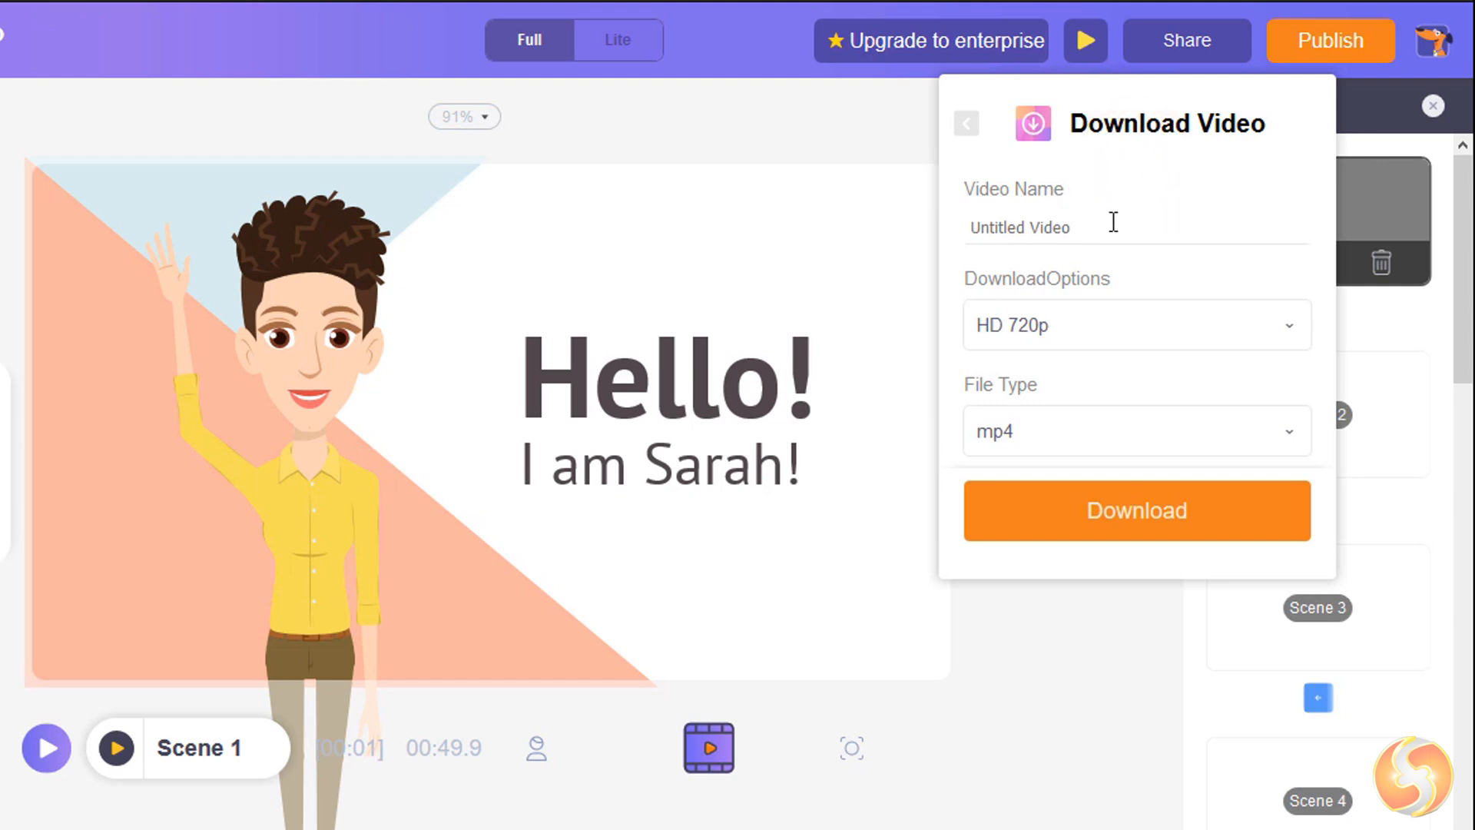
click(1200, 325)
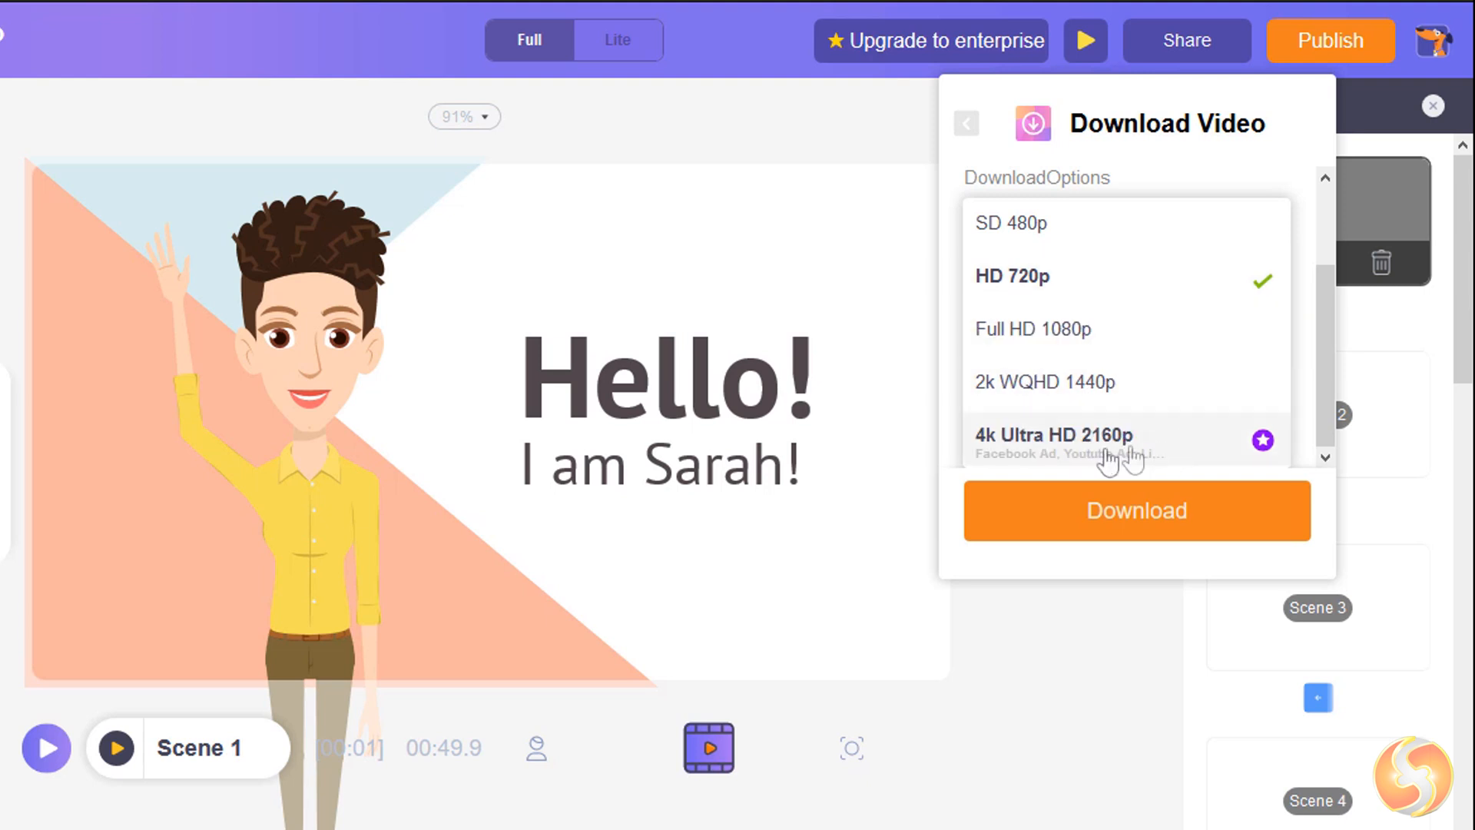
click(1218, 454)
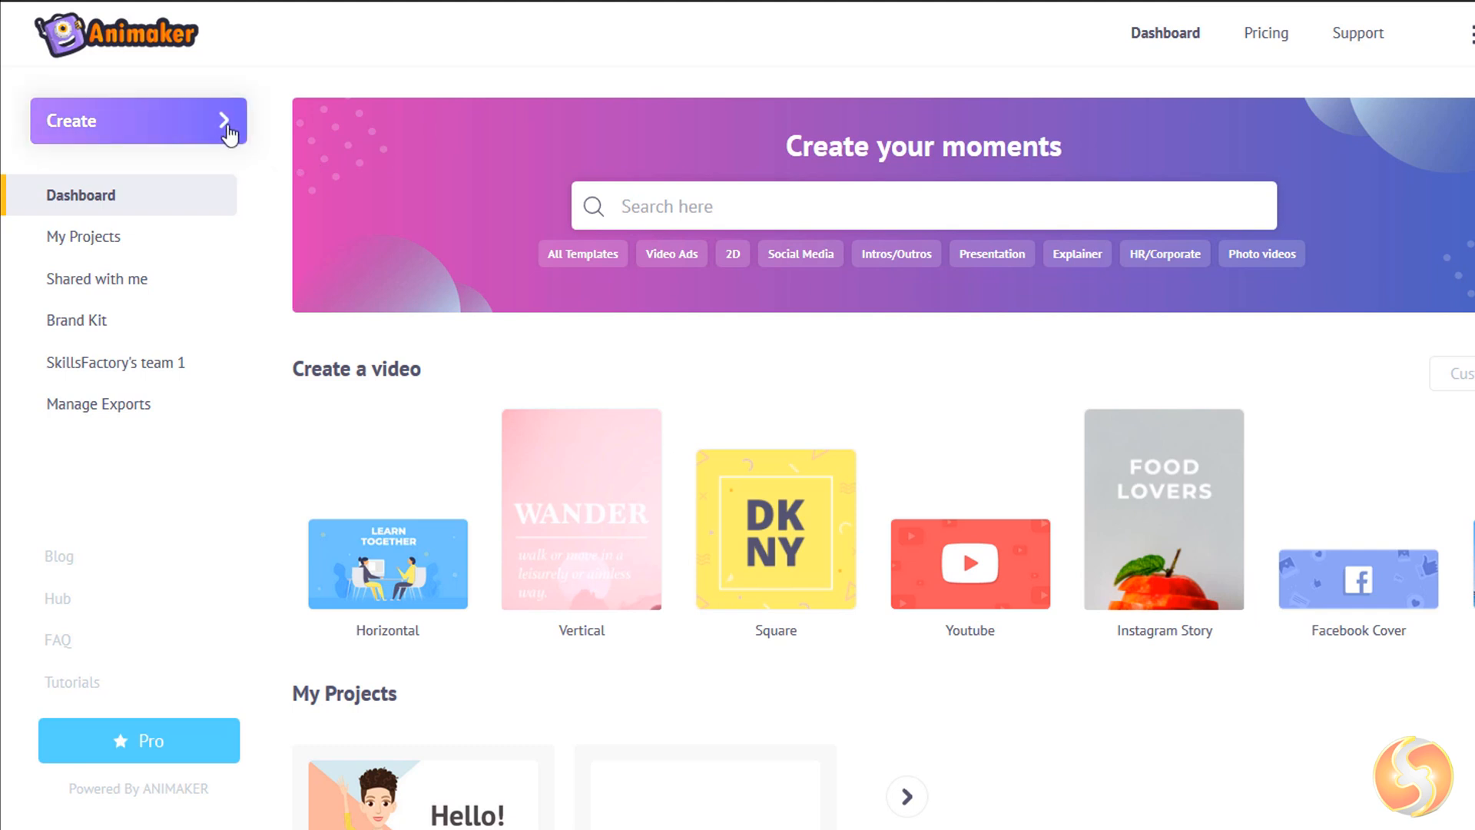
Step: Start a new blank video from Create, browse pre-built templates, and reach the stock Videos library
click(226, 124)
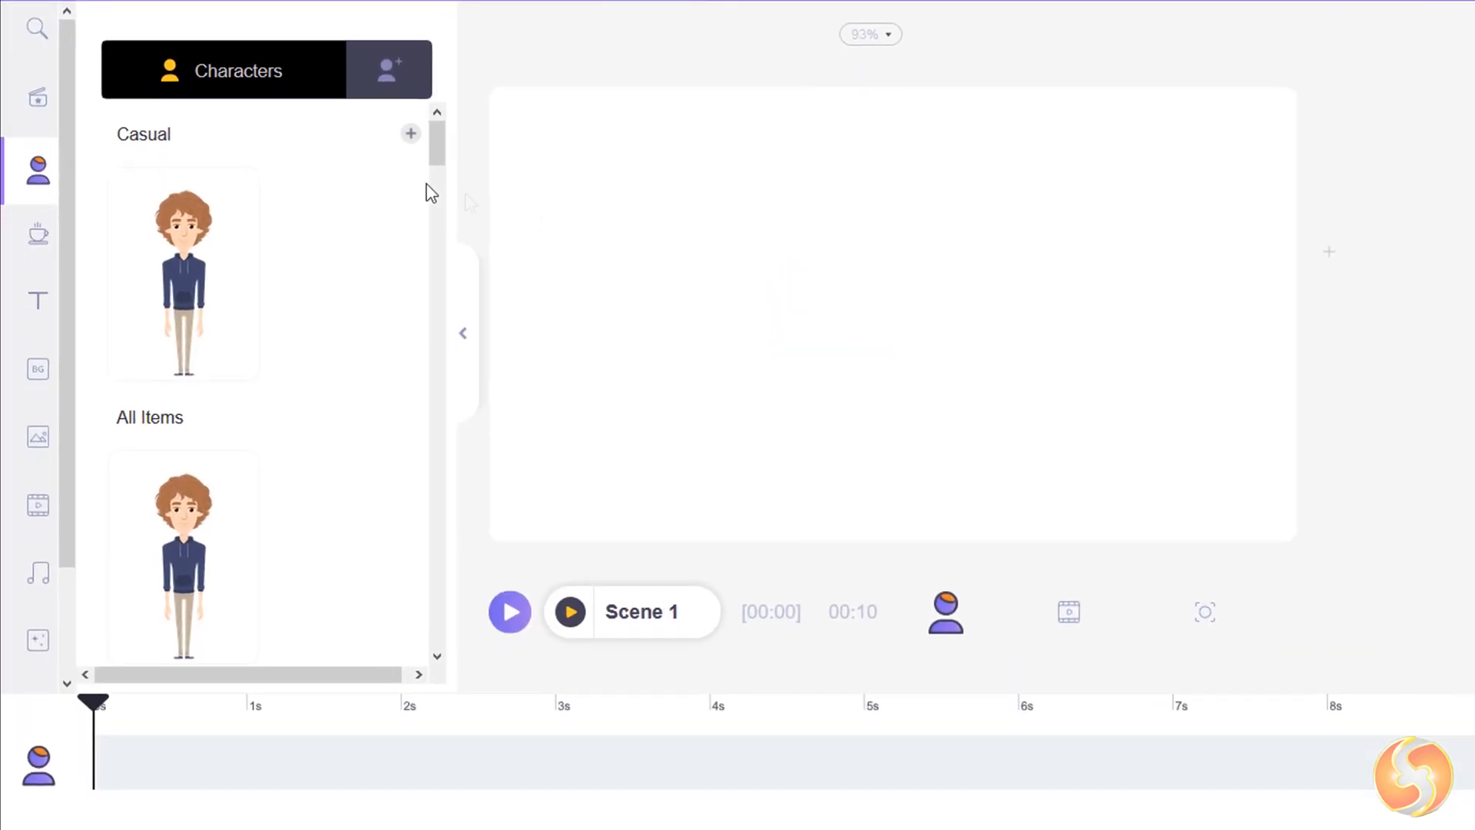
click(39, 101)
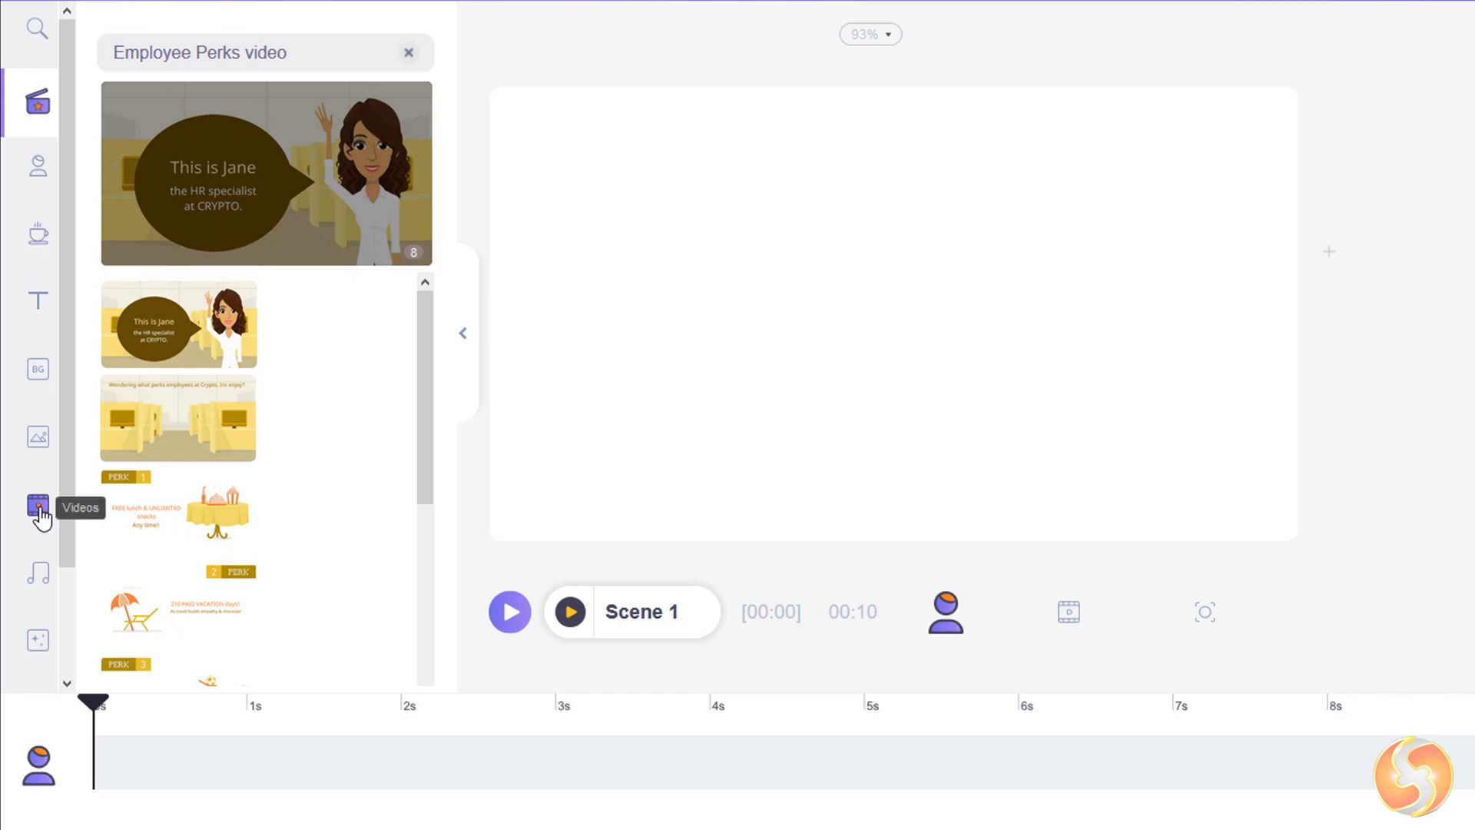
click(41, 513)
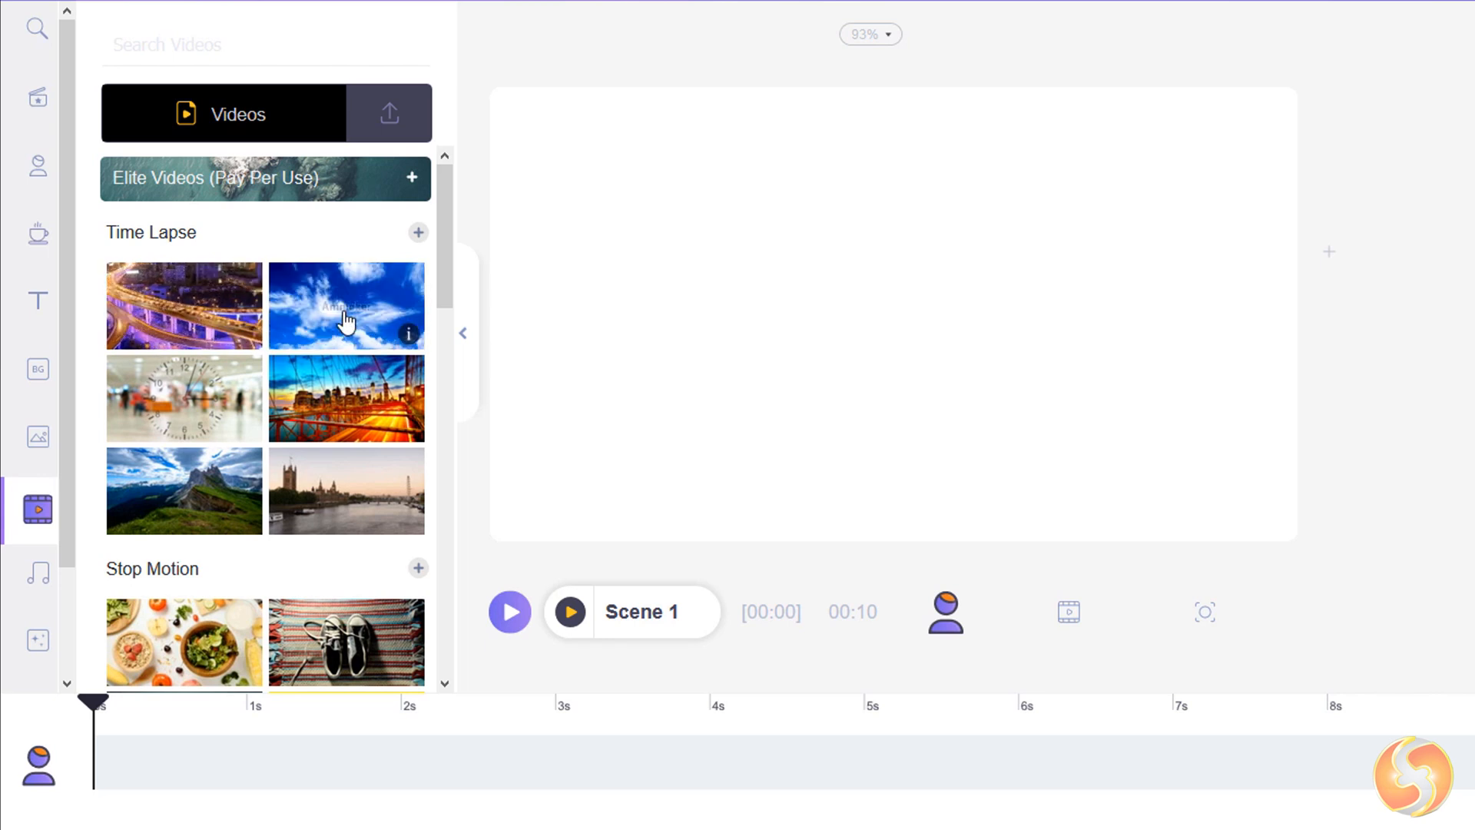
Step: Place the mountain Time Lapse clip in Scene 1 and play it back once
click(189, 506)
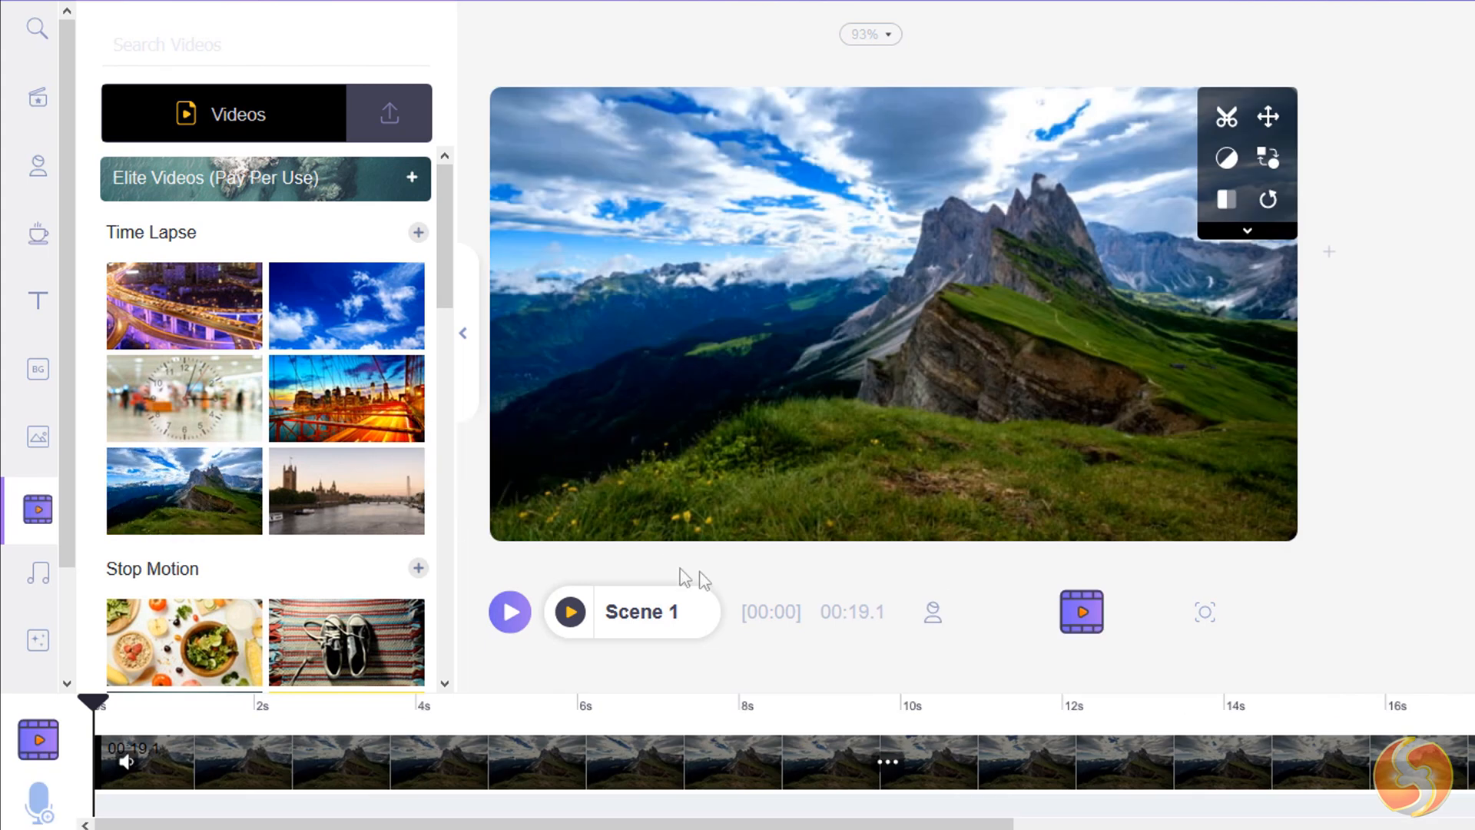
click(571, 613)
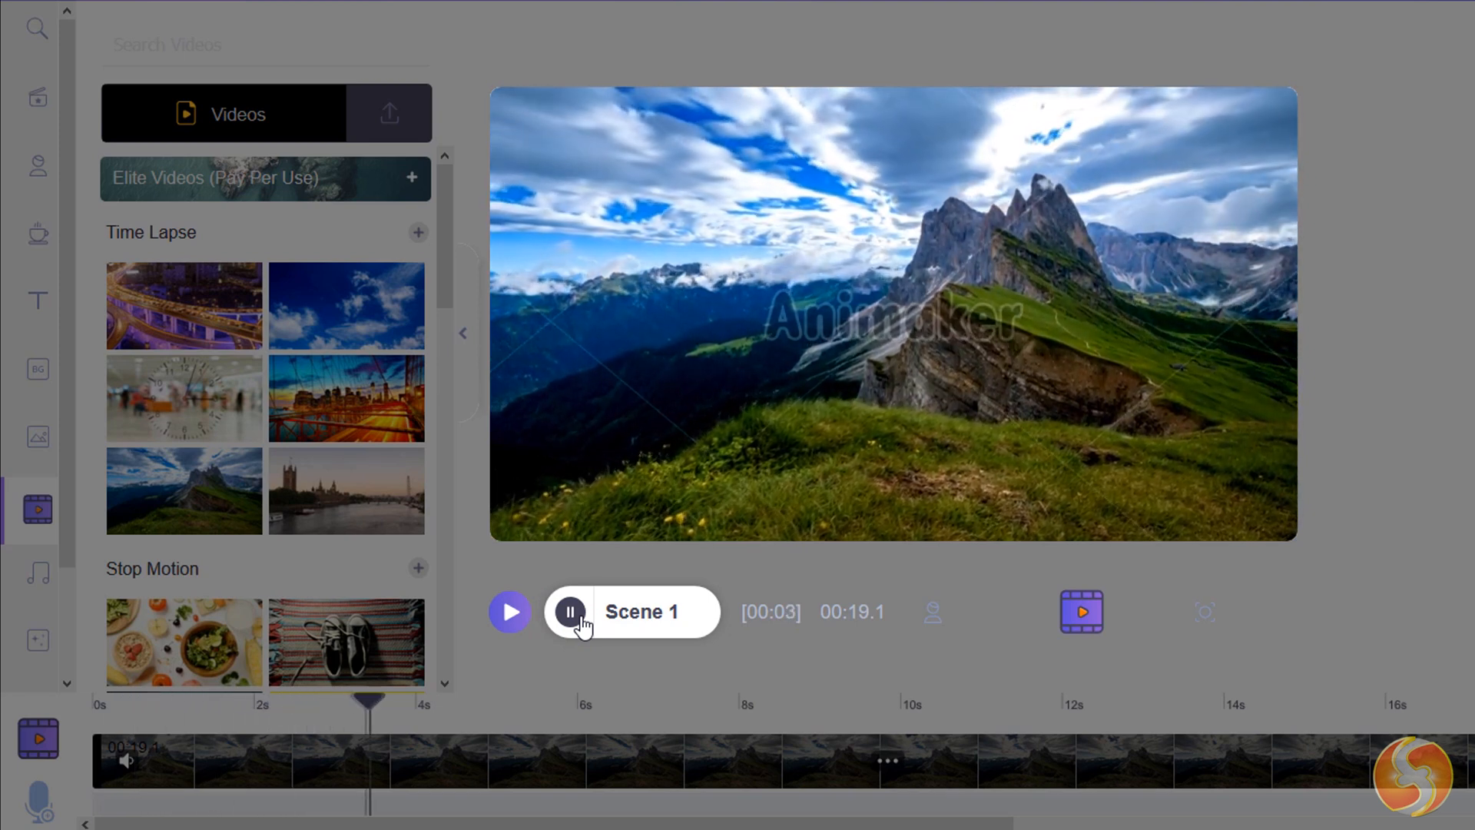
click(576, 617)
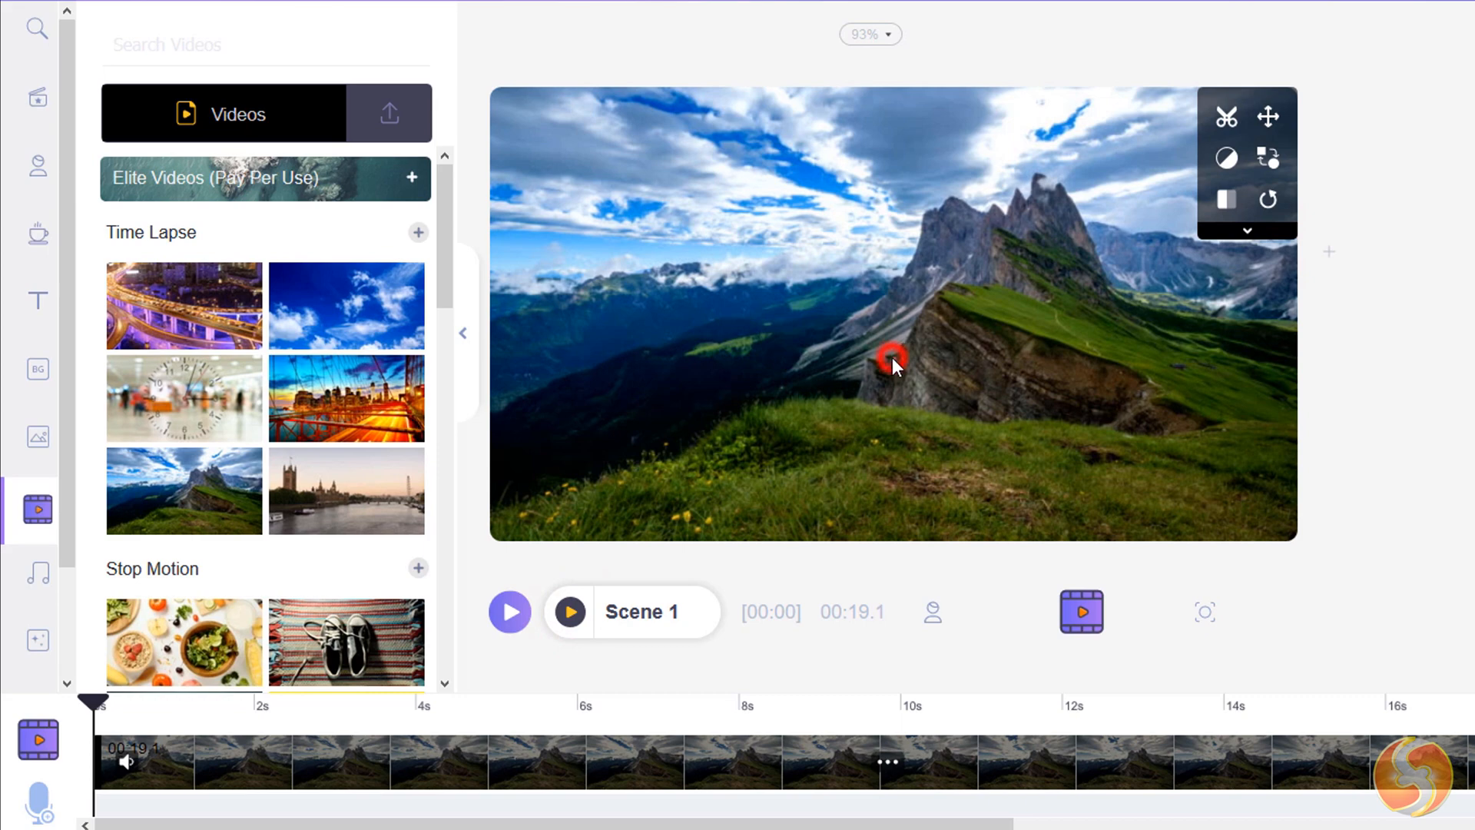
Step: Trim the mountain clip down to about seven seconds
click(1229, 117)
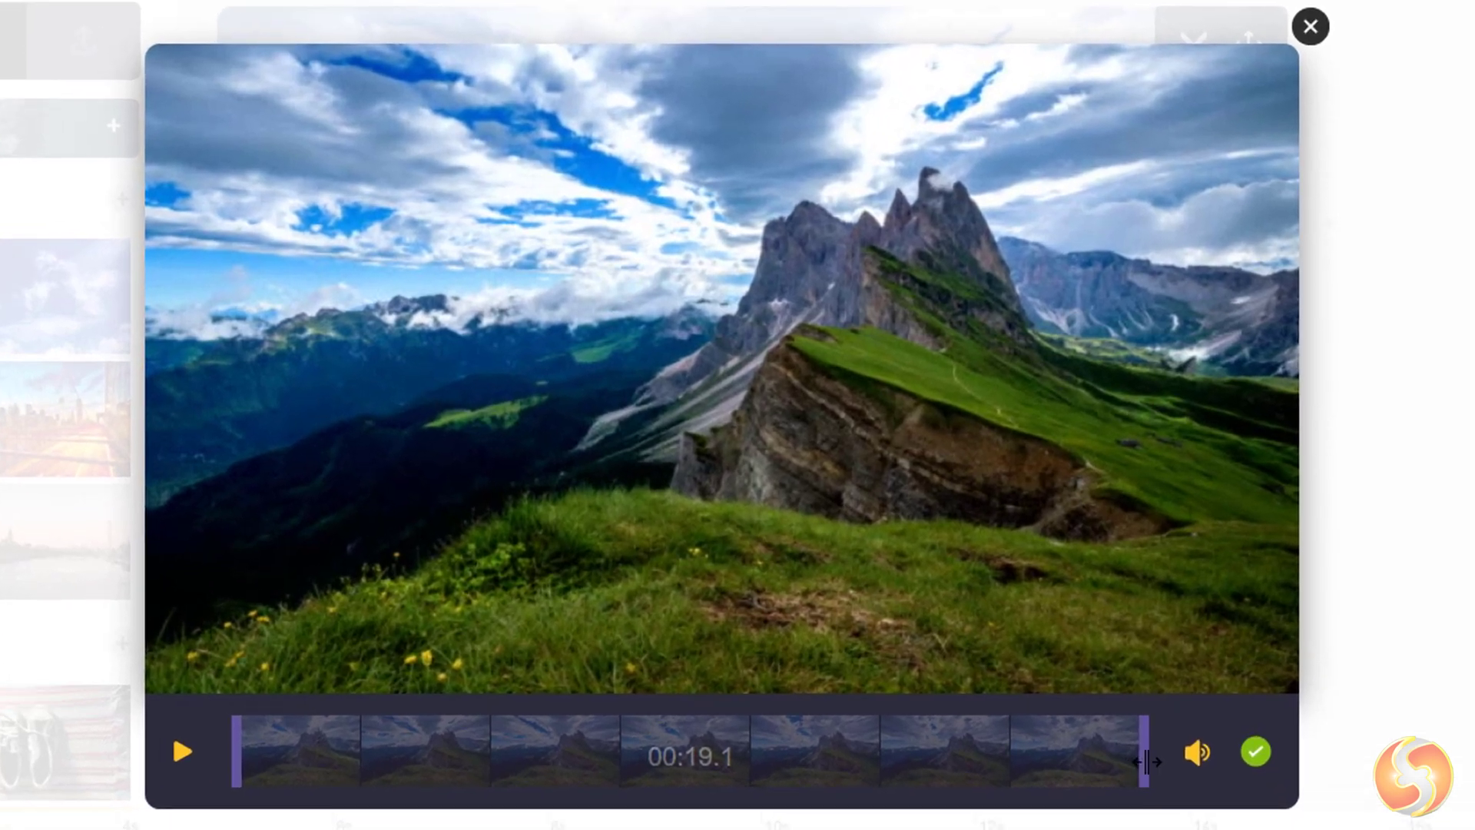
mouse_move(1148, 761)
mouse_down()
mouse_move(580, 782)
mouse_move(1100, 755)
mouse_up()
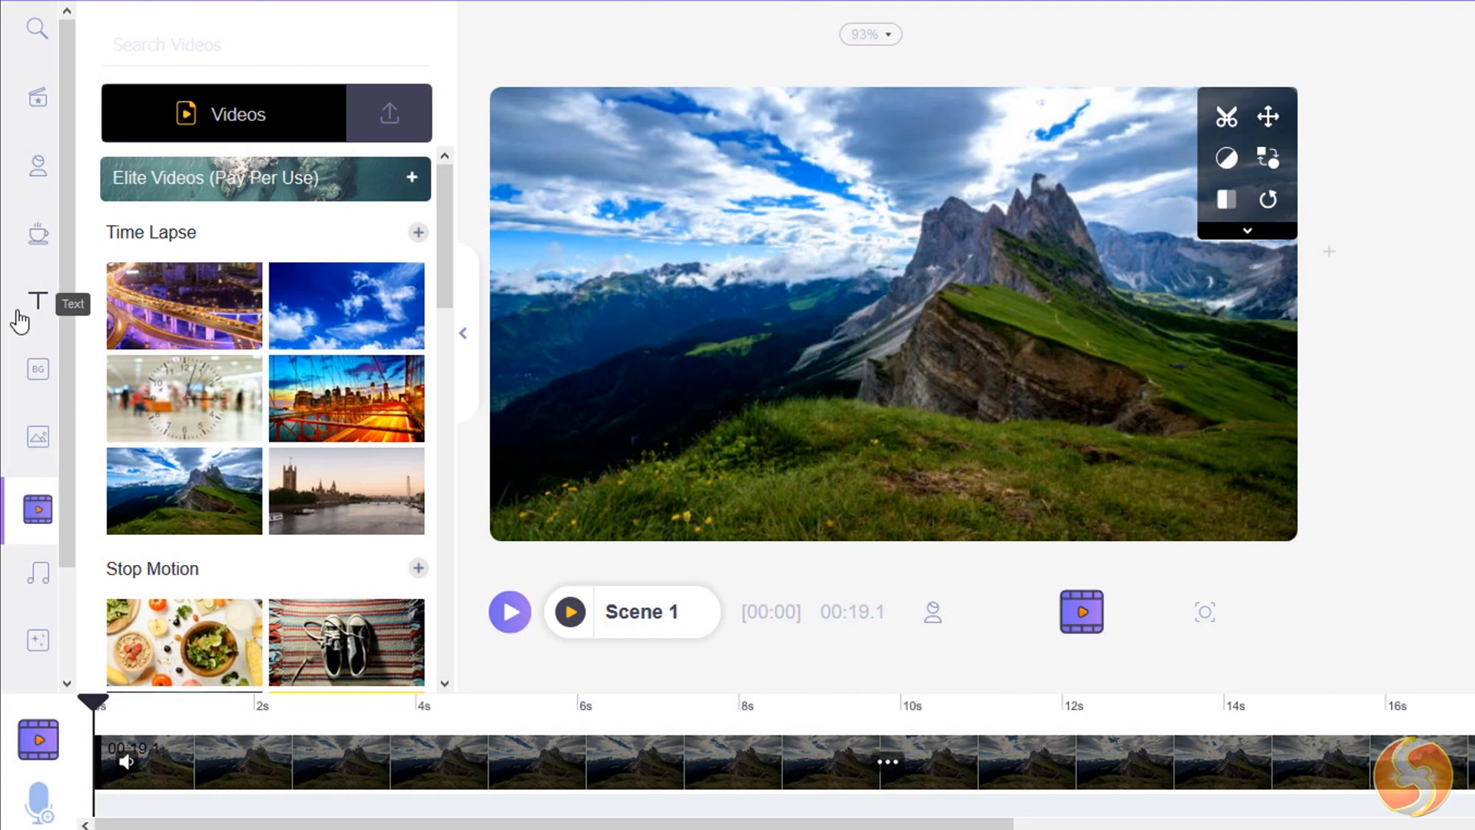
Step: Add The Home Coming title template from the Text library onto Scene 1
click(19, 316)
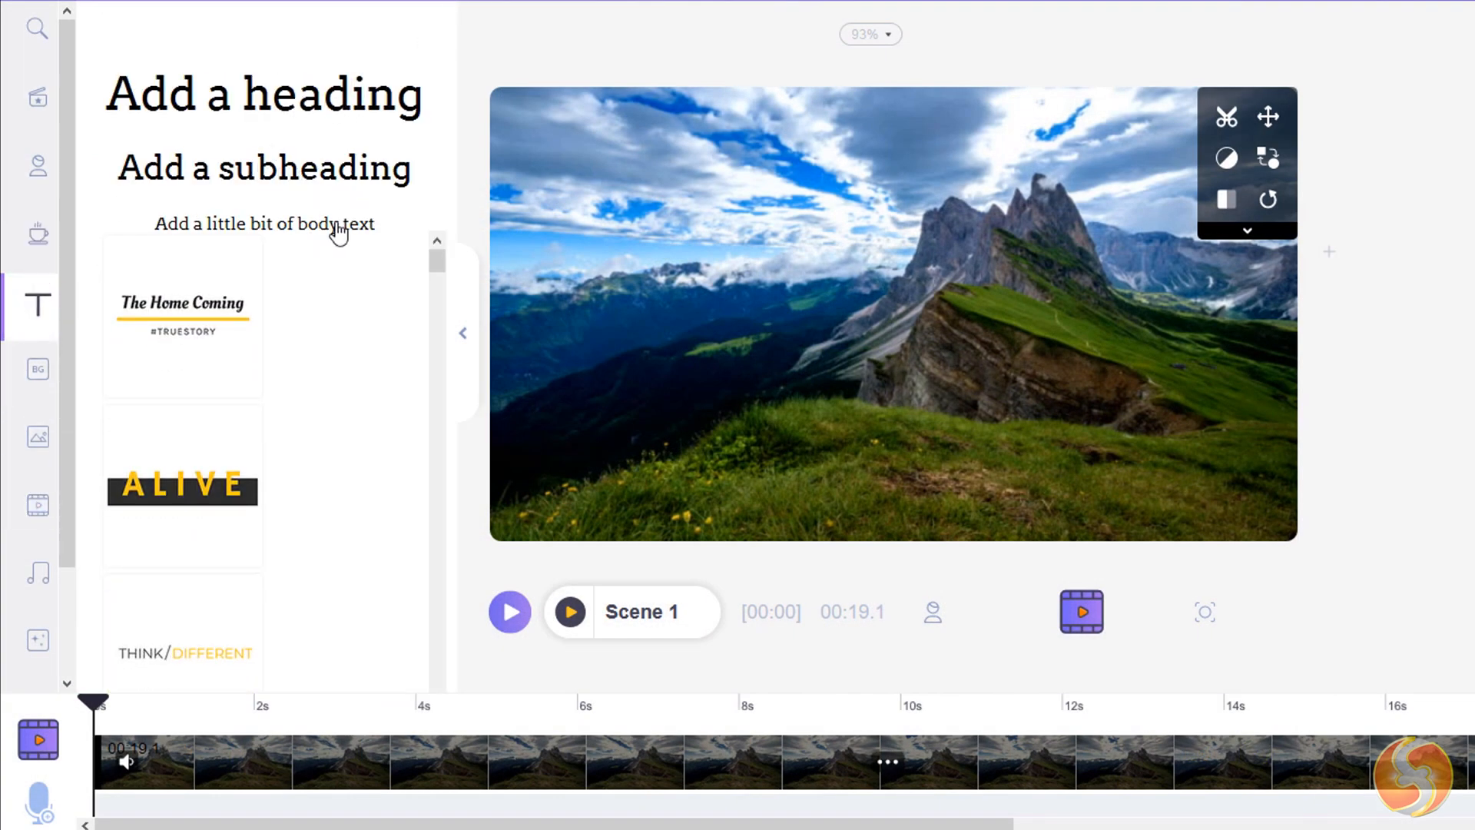
click(193, 337)
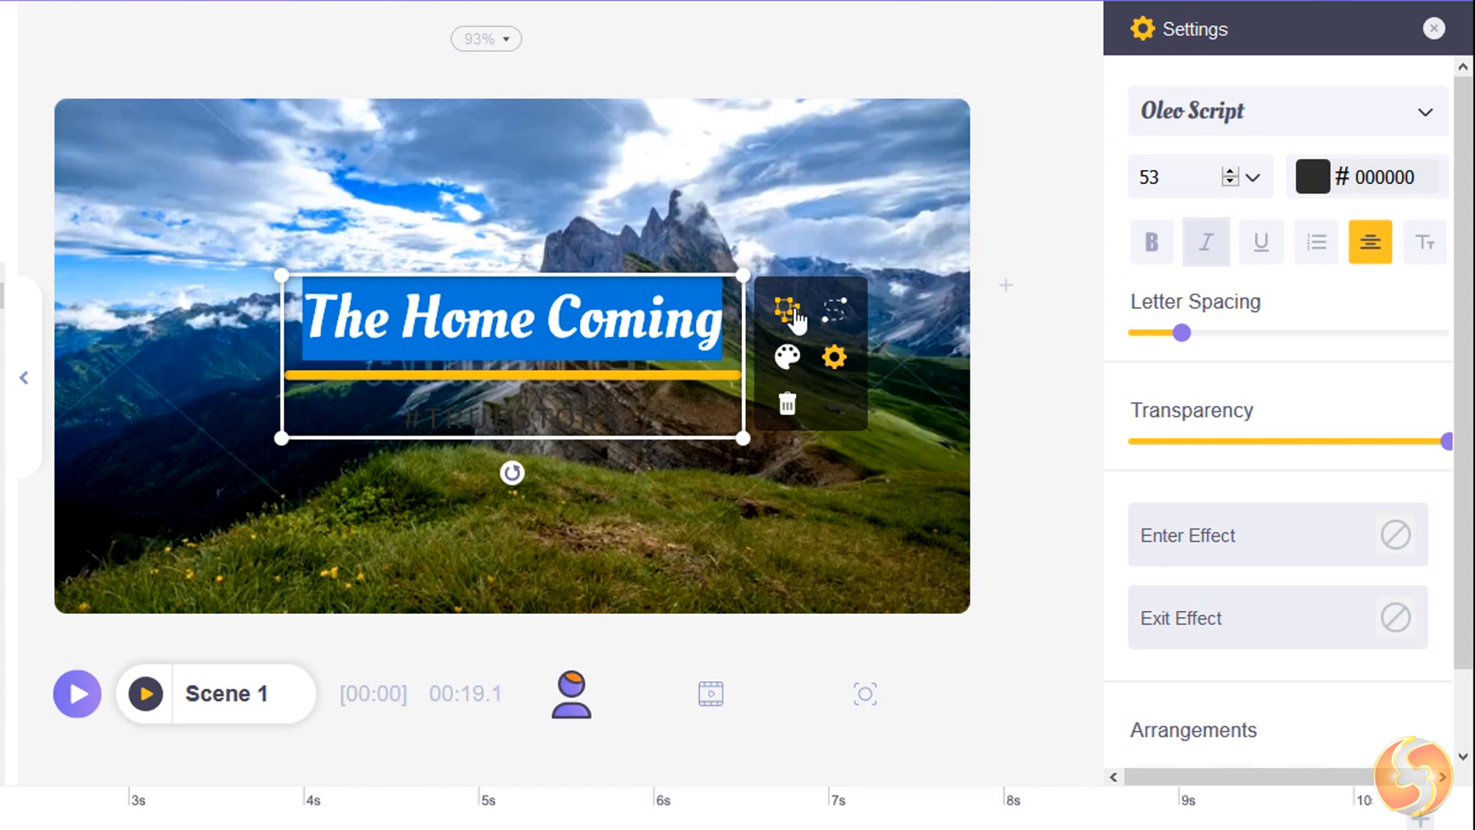
Step: Recolour the title heading to white via the Color panel (yellow tried first)
click(789, 359)
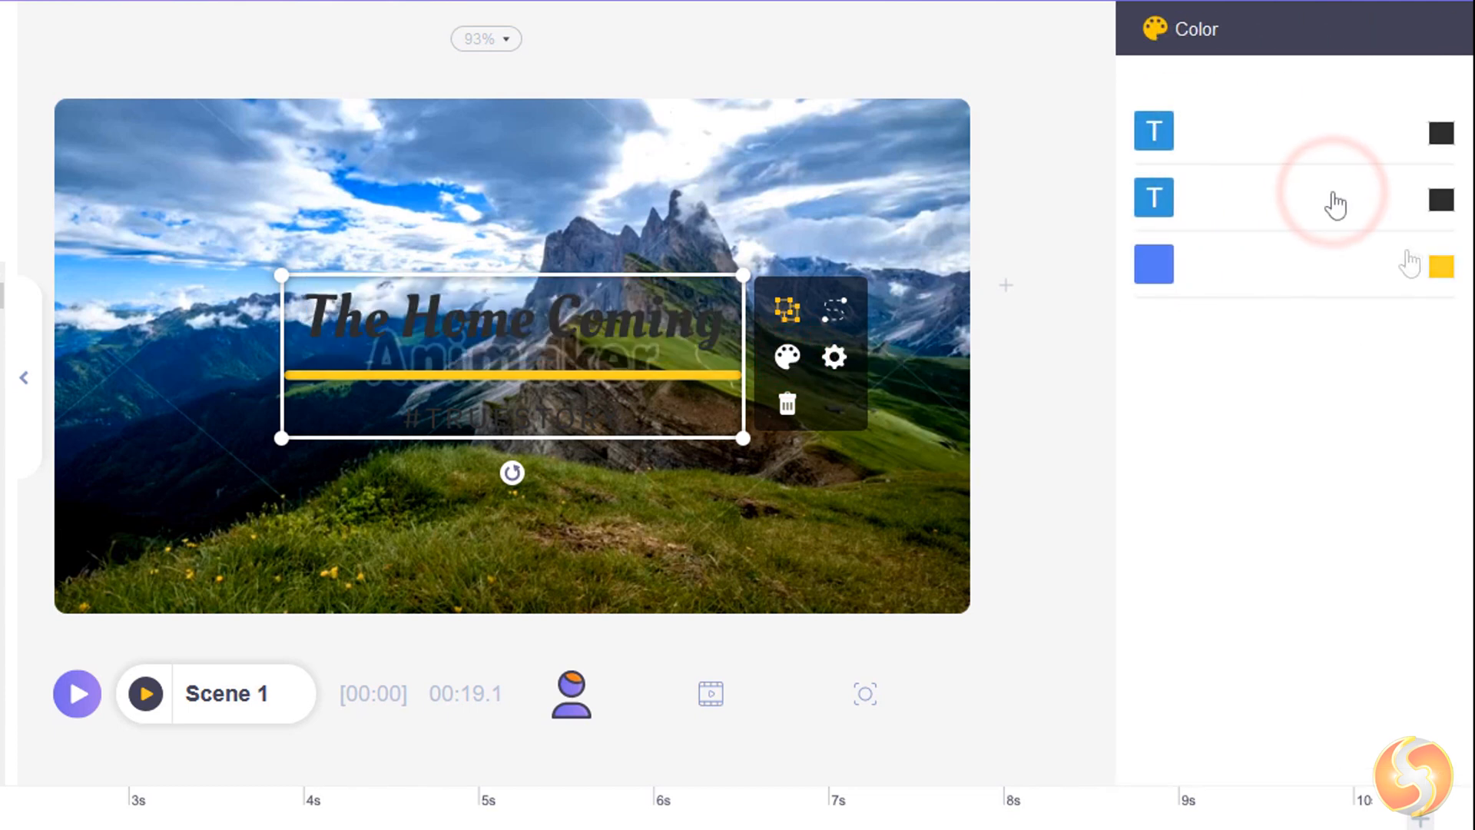
click(1440, 200)
click(1191, 410)
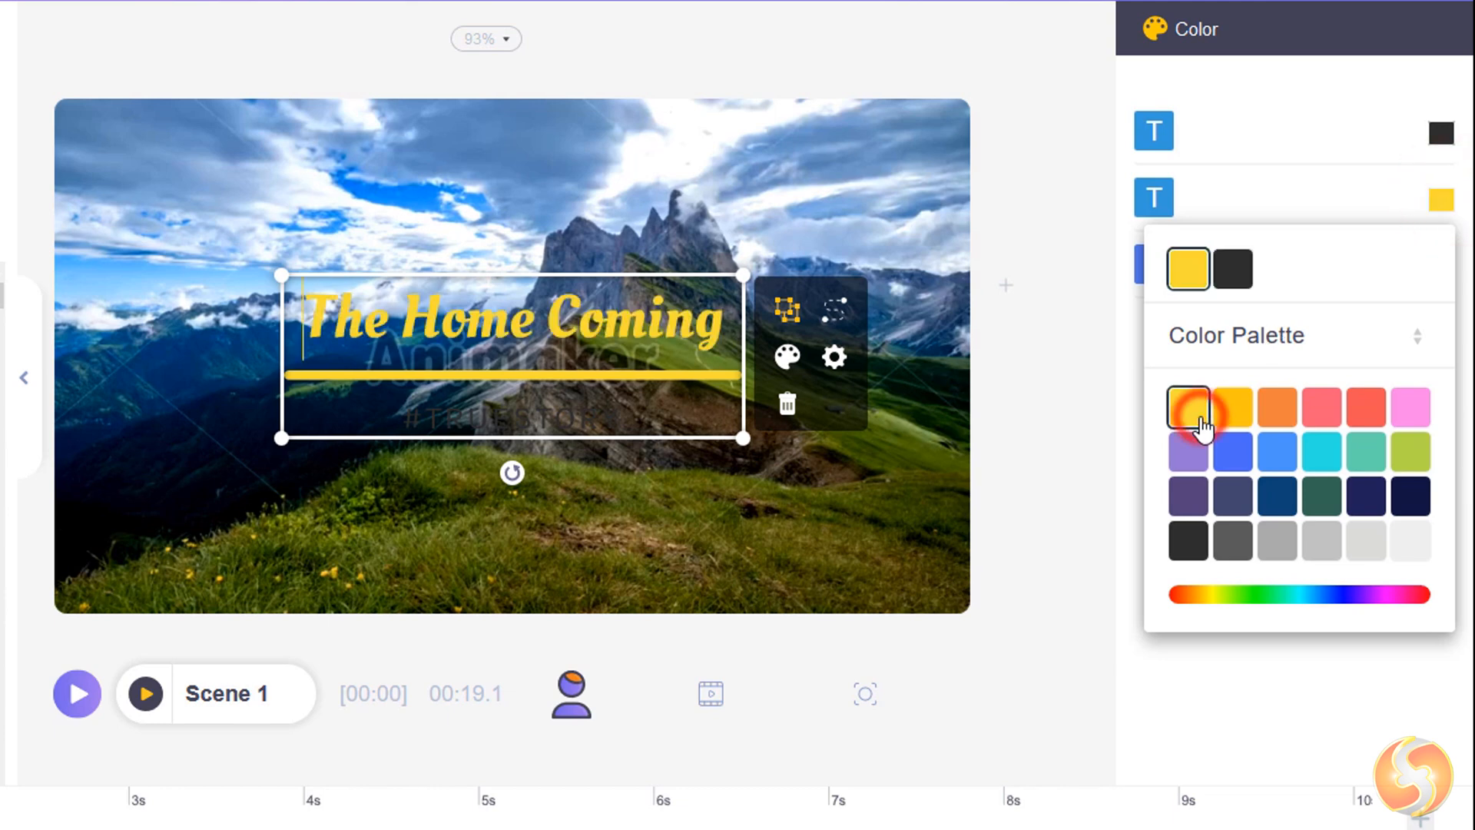
click(1406, 551)
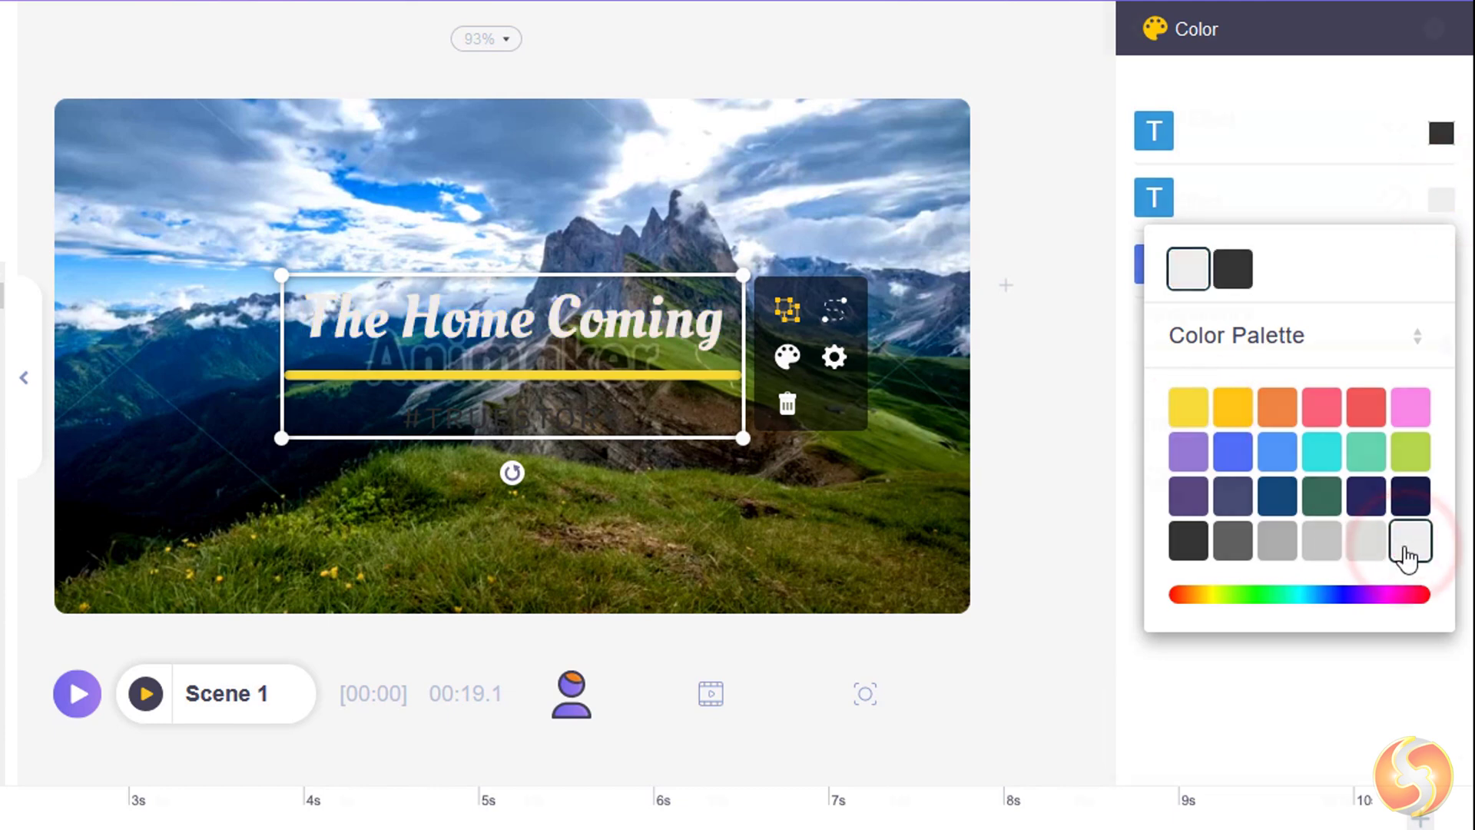
click(657, 395)
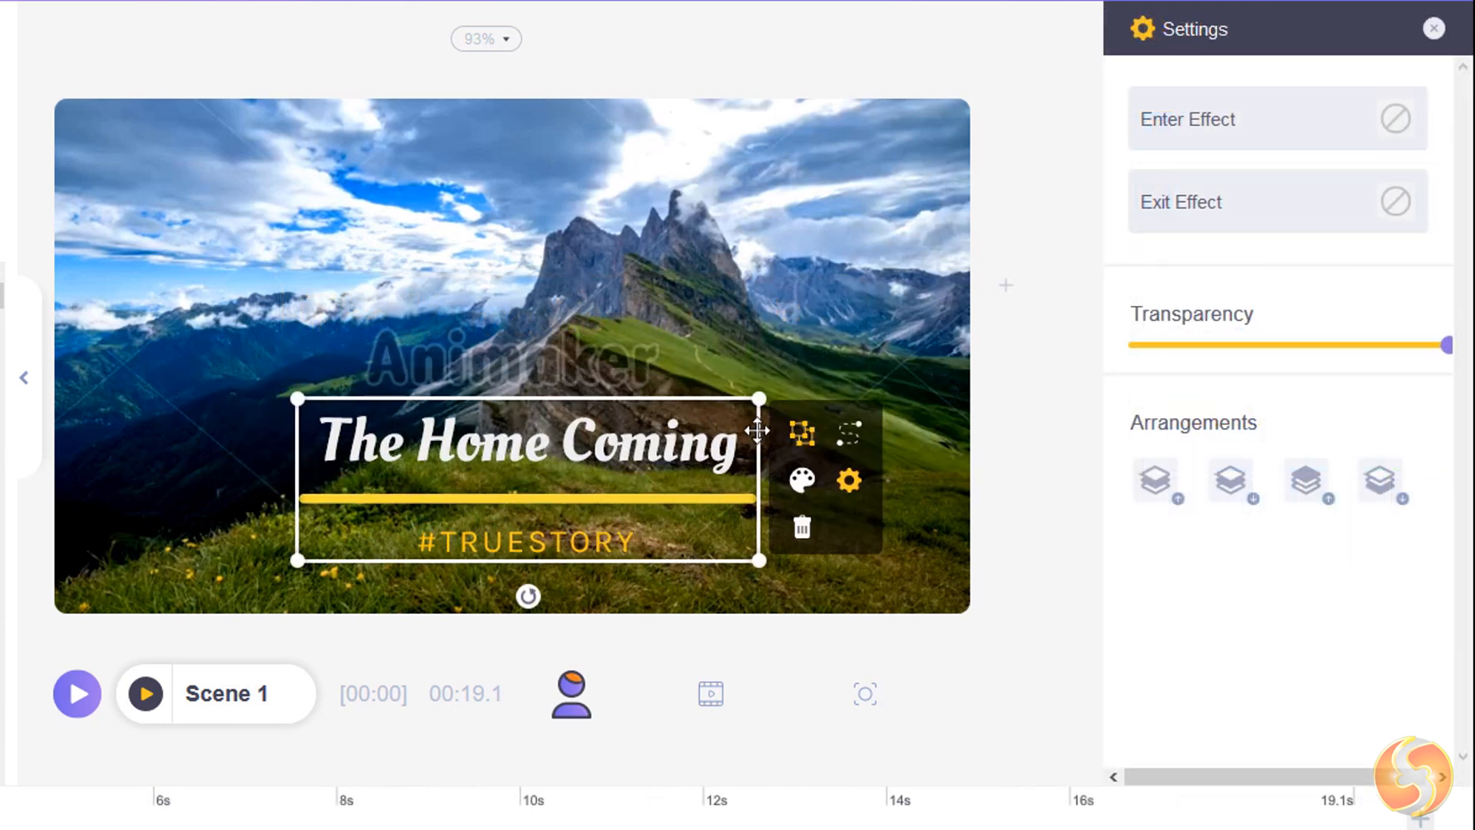
Step: Reposition the title, deselect it, and add a second blank scene
drag(527, 600, 521, 604)
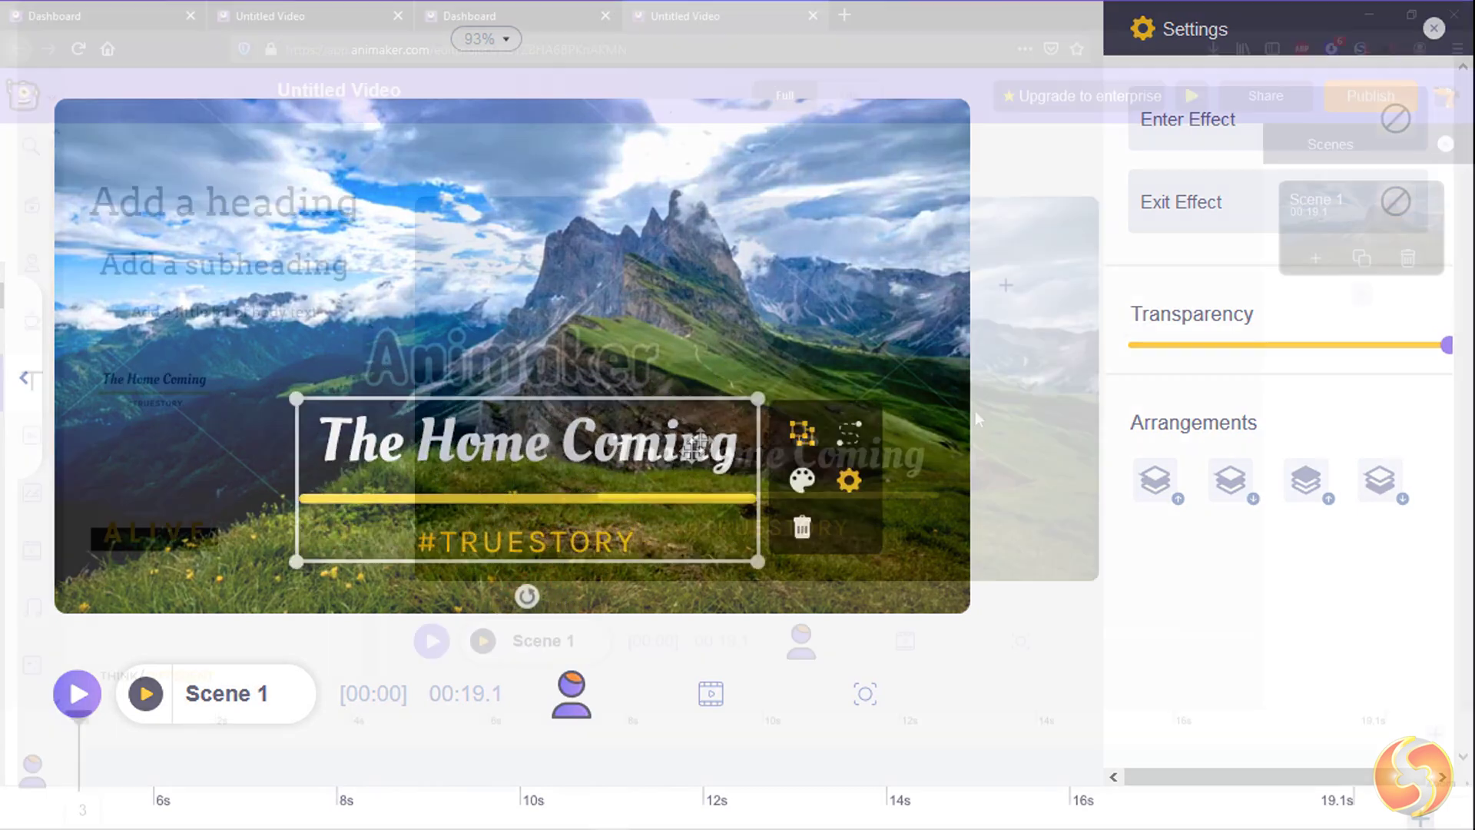
click(1185, 346)
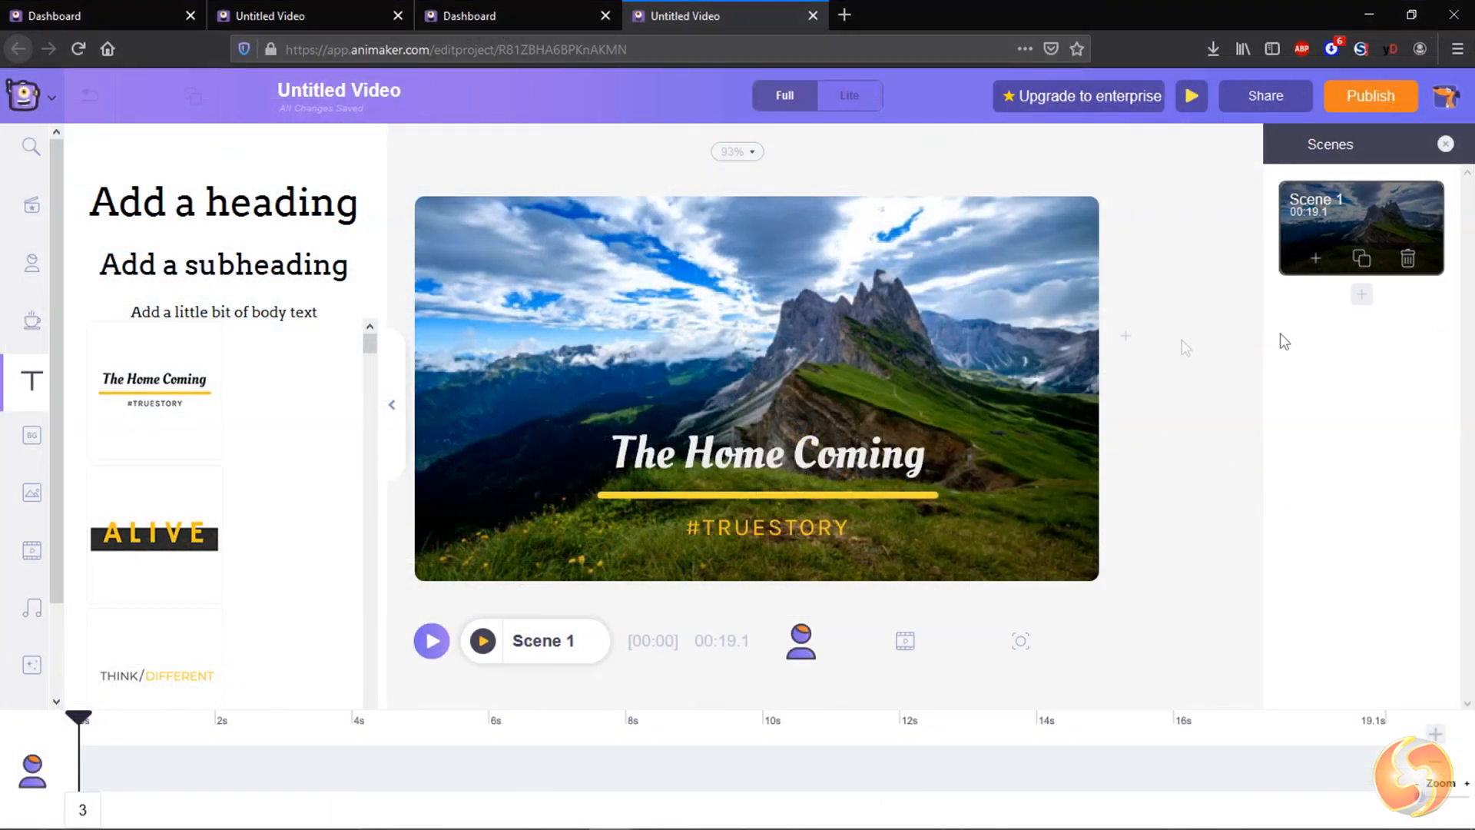
click(1364, 297)
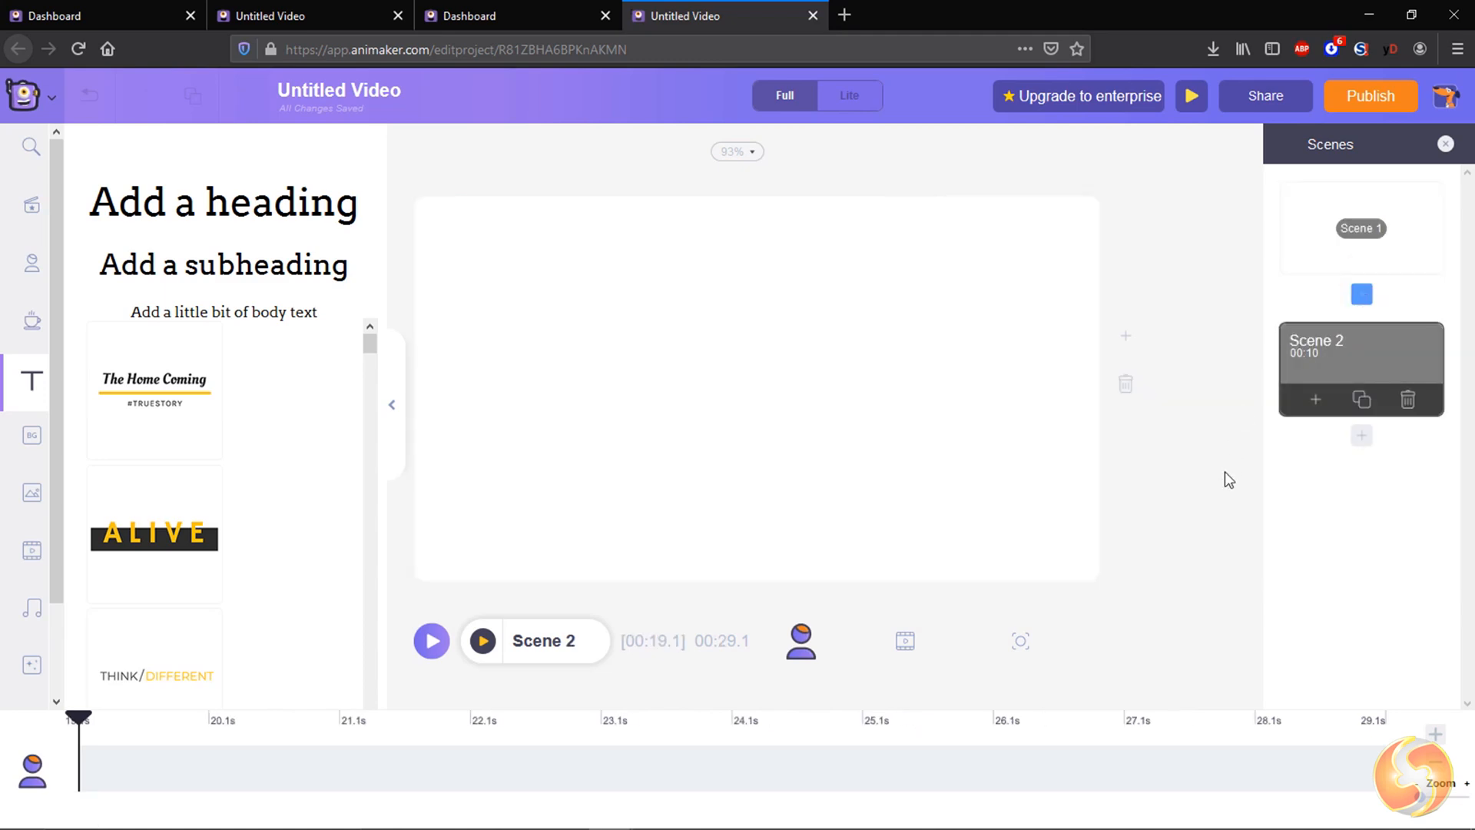
scroll(31, 602, down, 2)
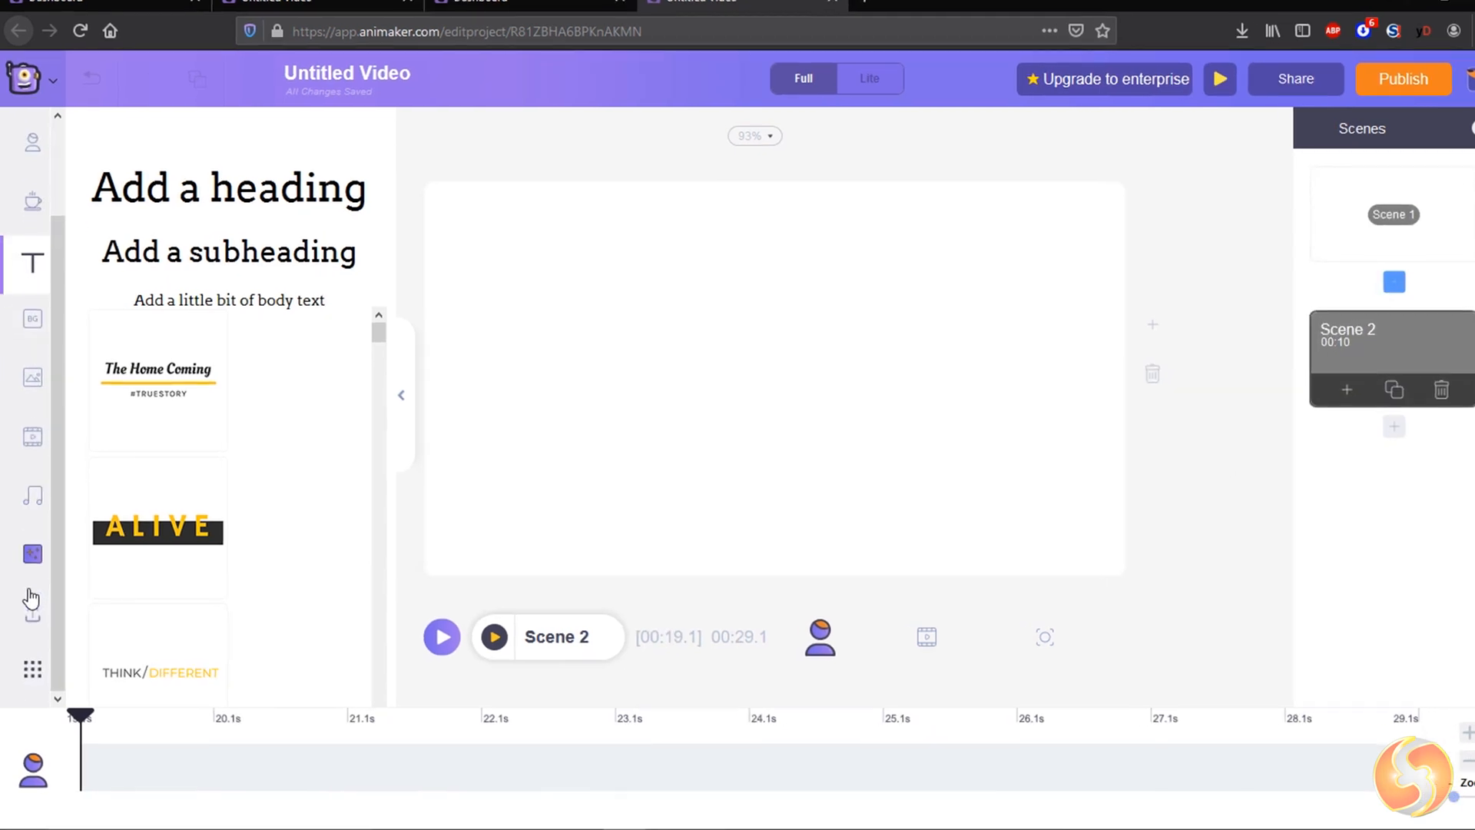
Step: Upload the Venice canal IMG photo from the computer into Uploads
click(37, 590)
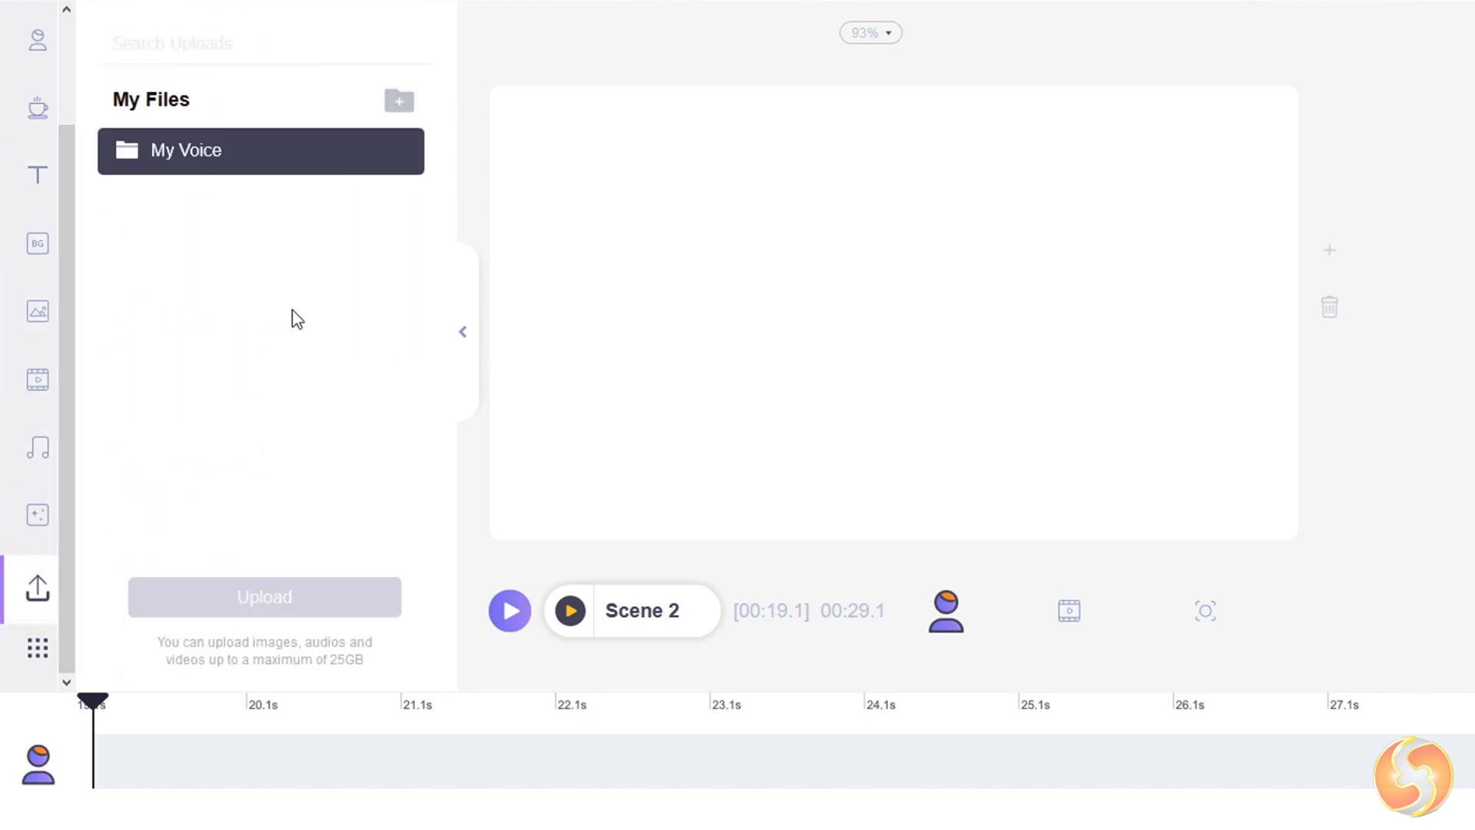
click(291, 614)
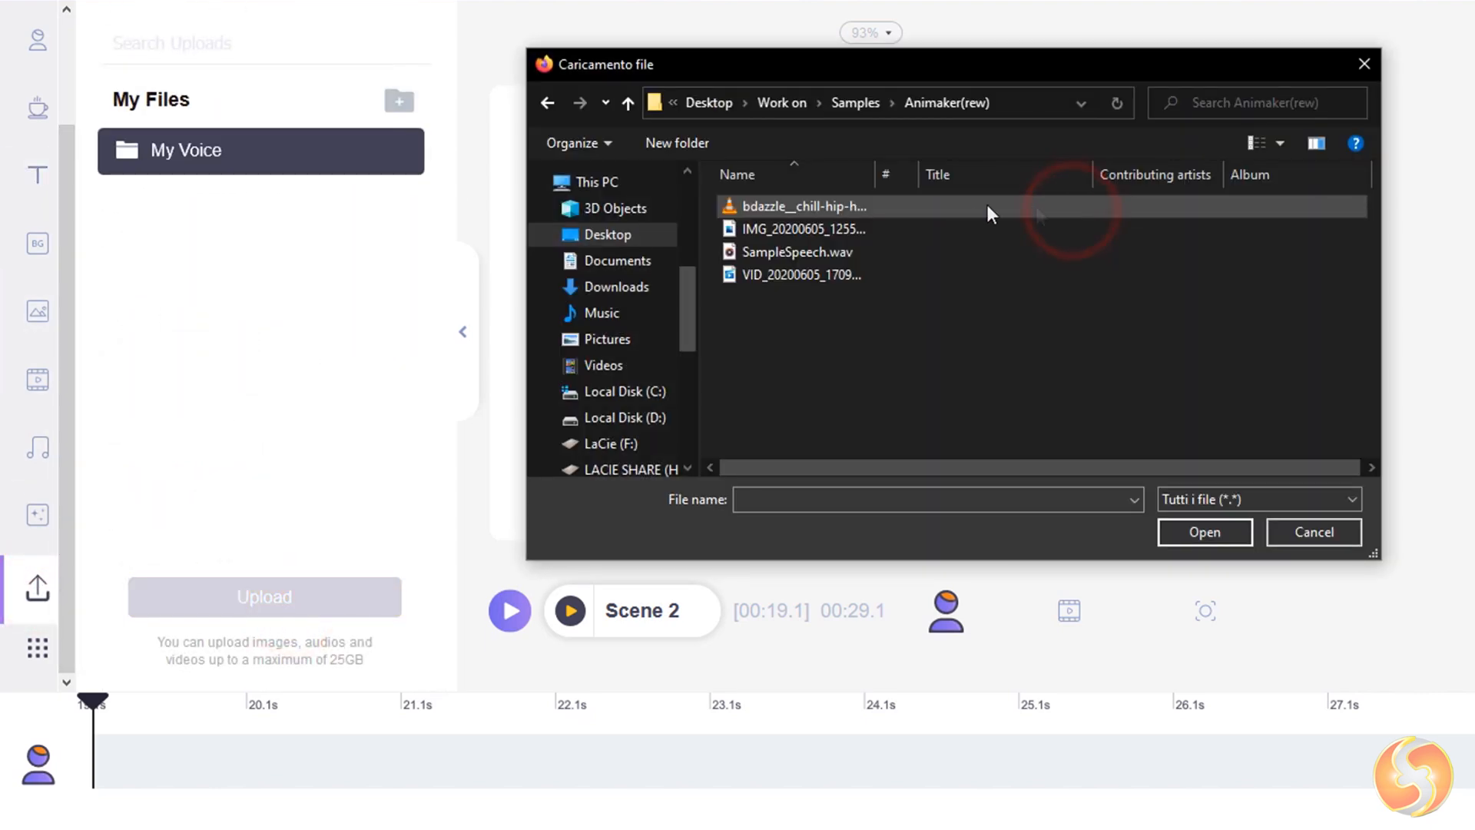
click(878, 229)
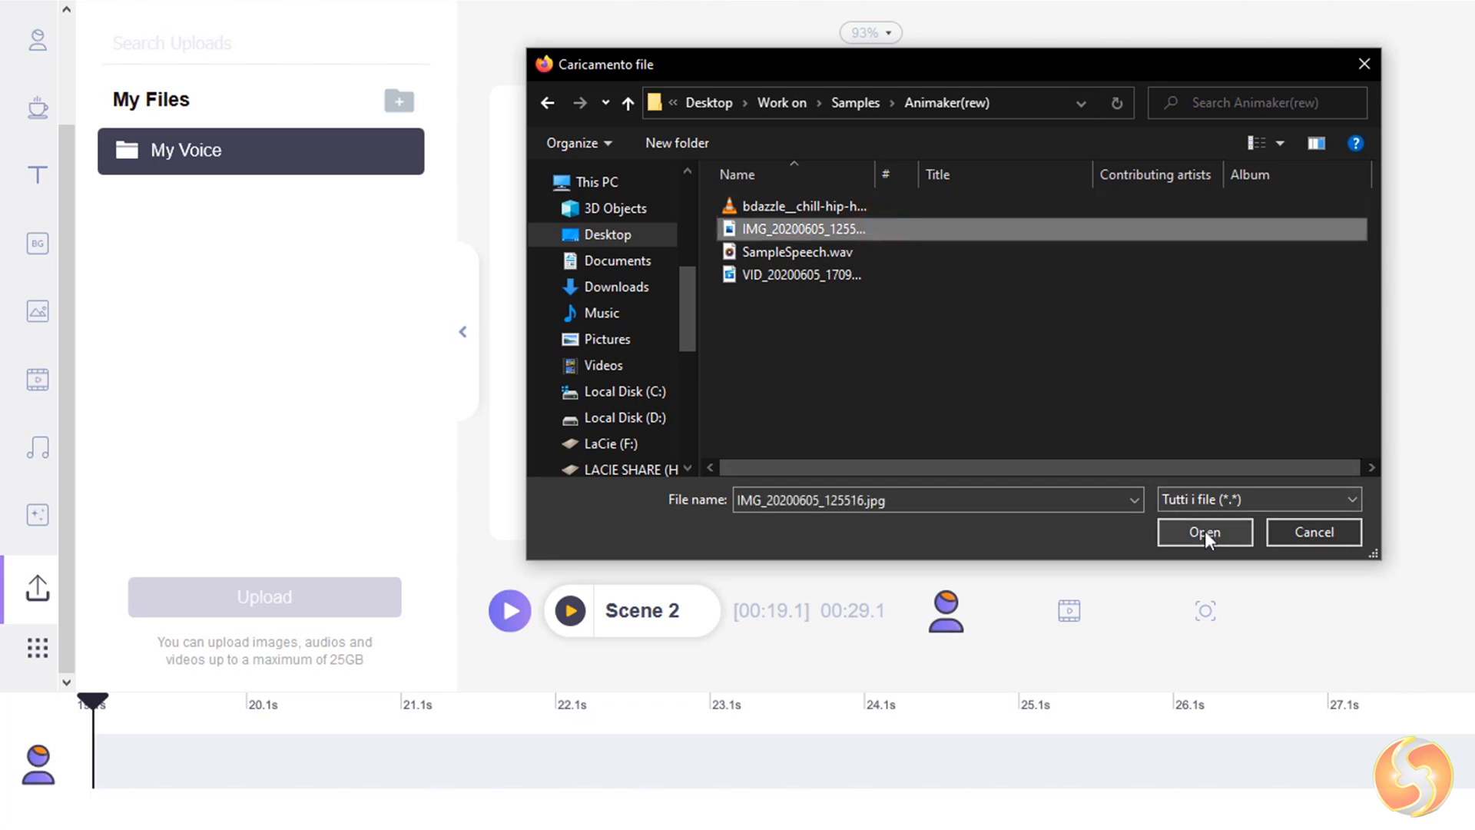
click(1205, 531)
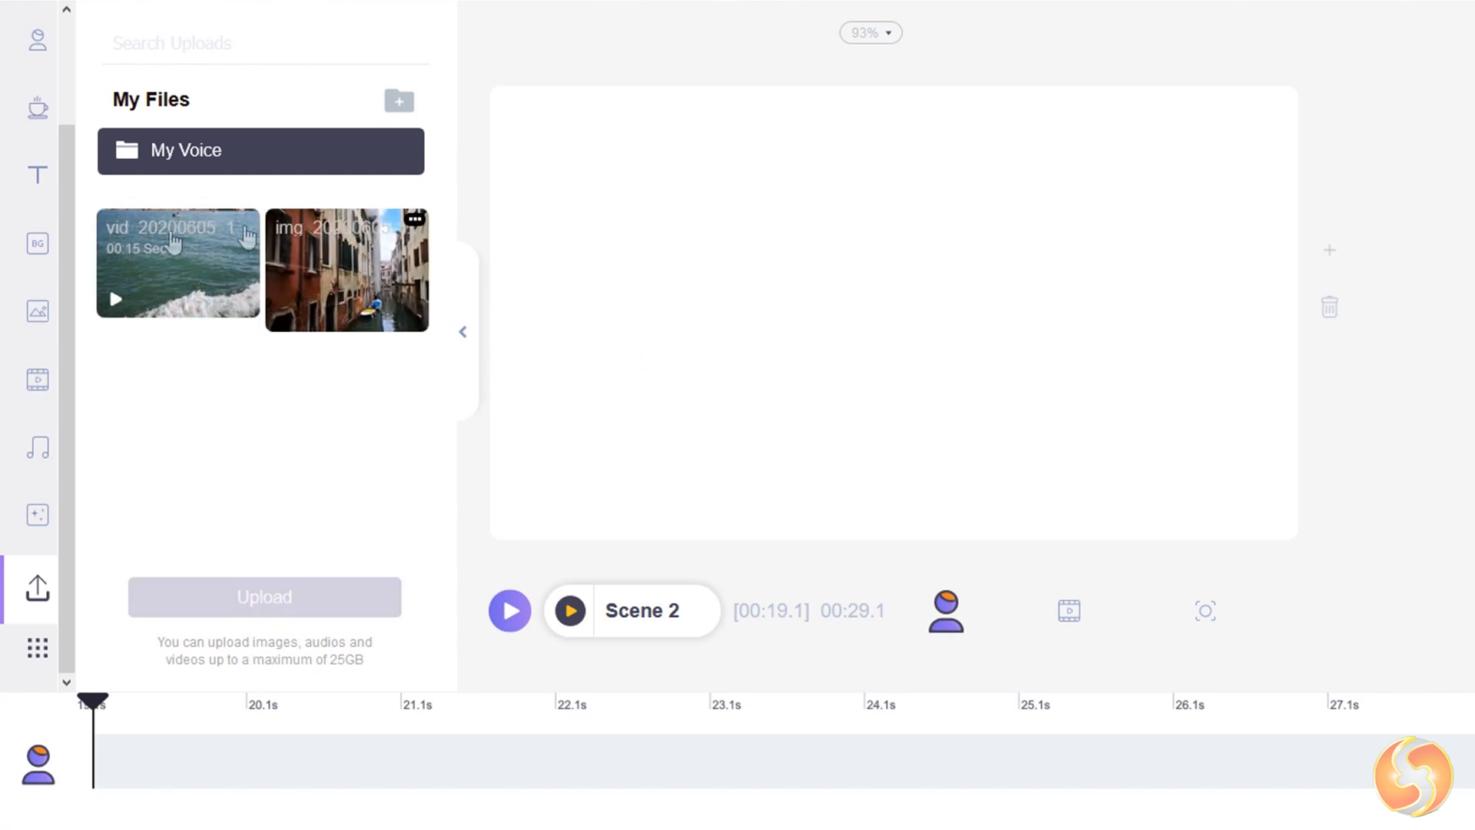
Step: Fill Scene 2 with the uploaded boat-wake water video and preview it
click(185, 269)
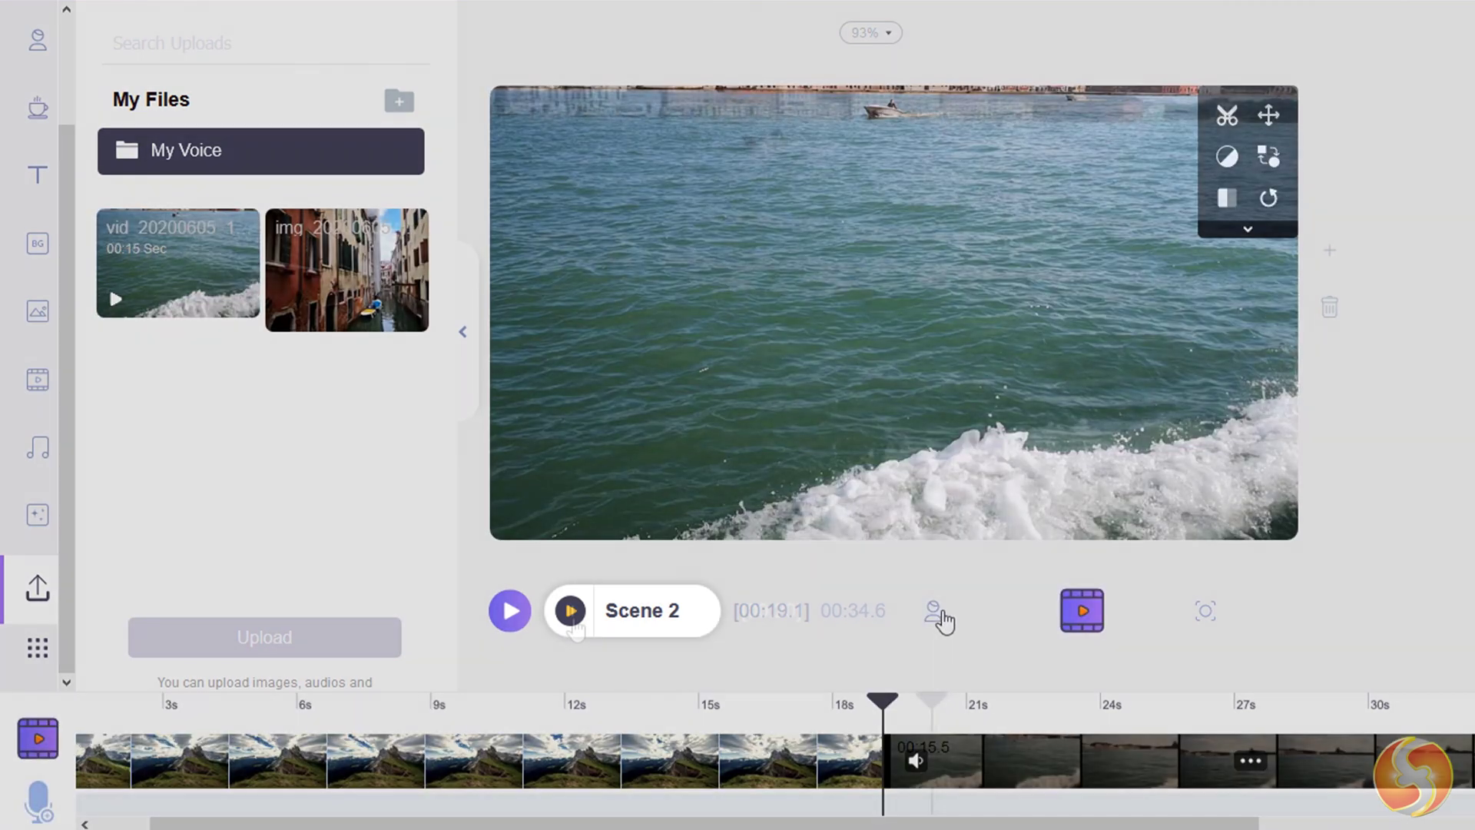
click(569, 610)
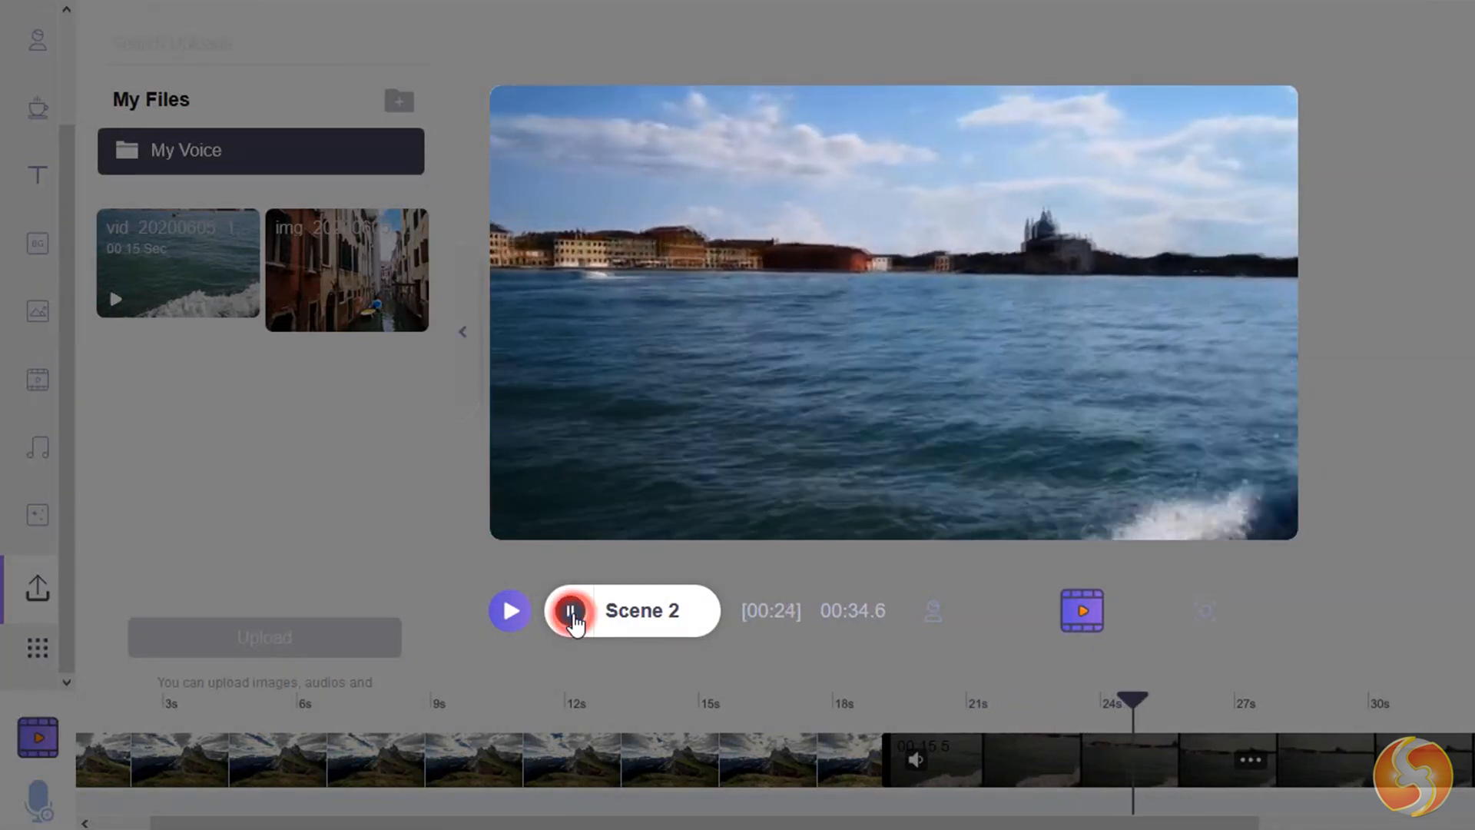
click(570, 611)
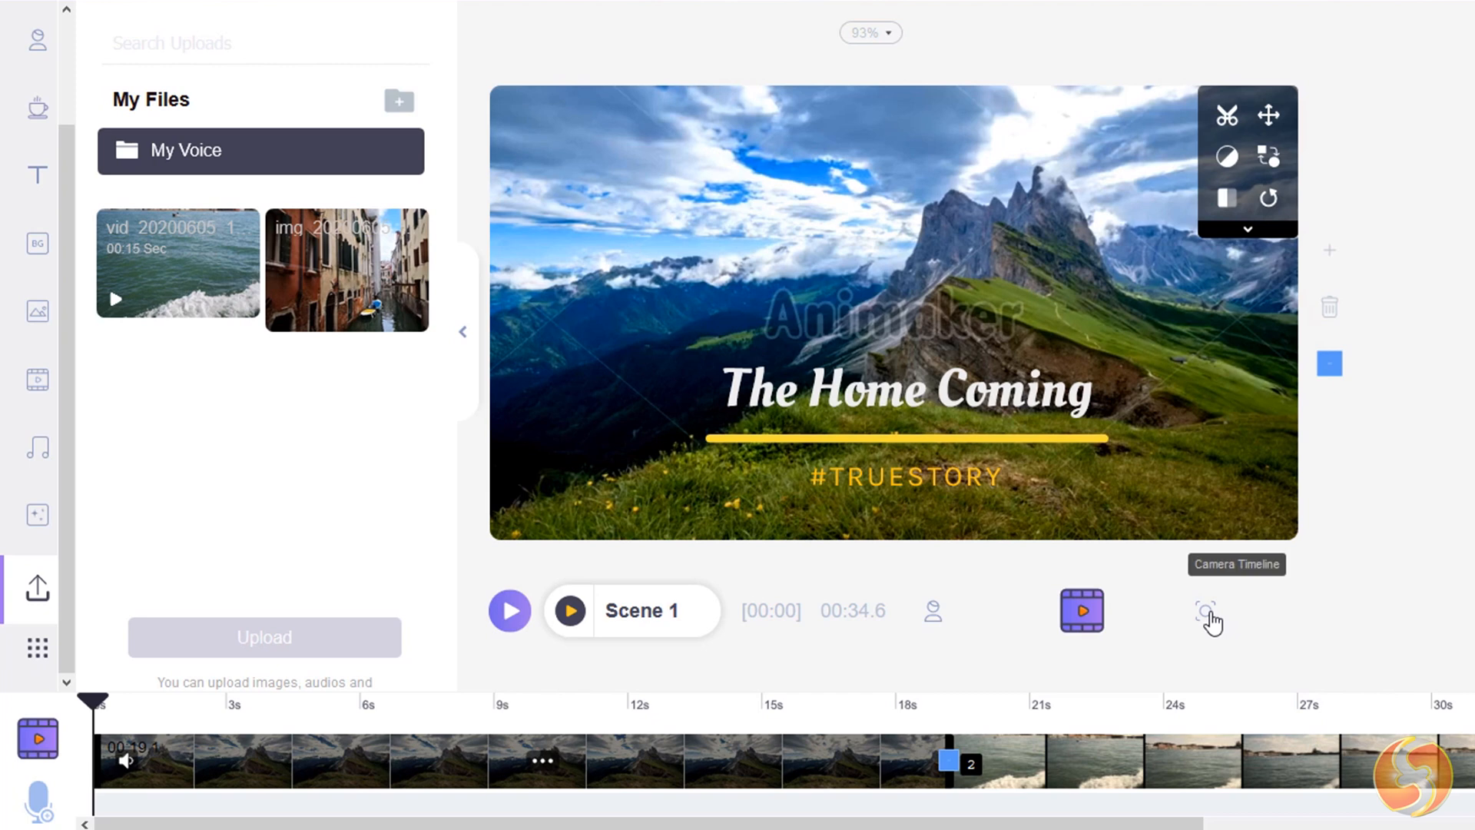
Step: Show Scene 1's Camera Timeline and preview its existing camera motion
click(1211, 616)
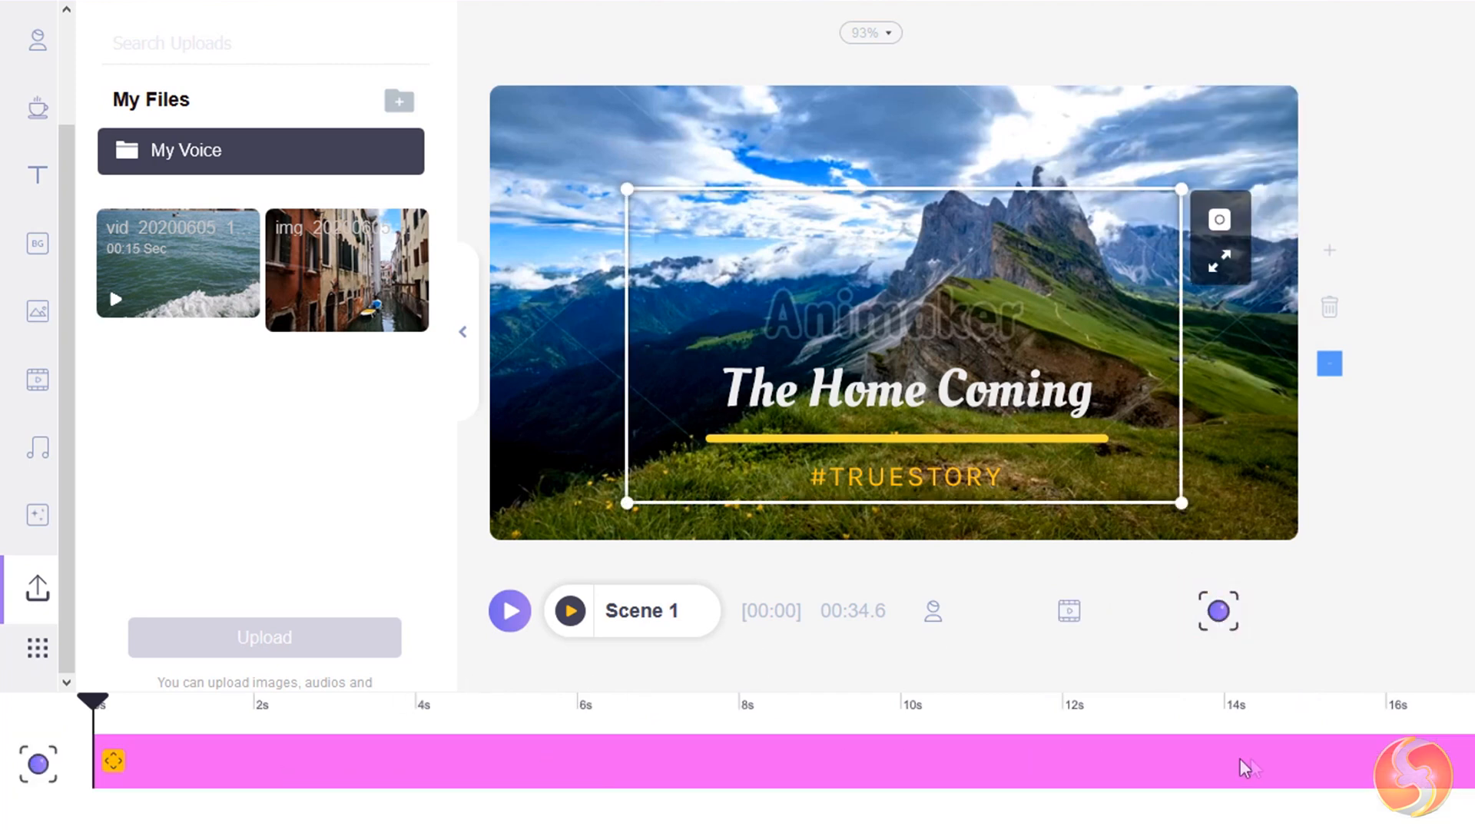
click(570, 612)
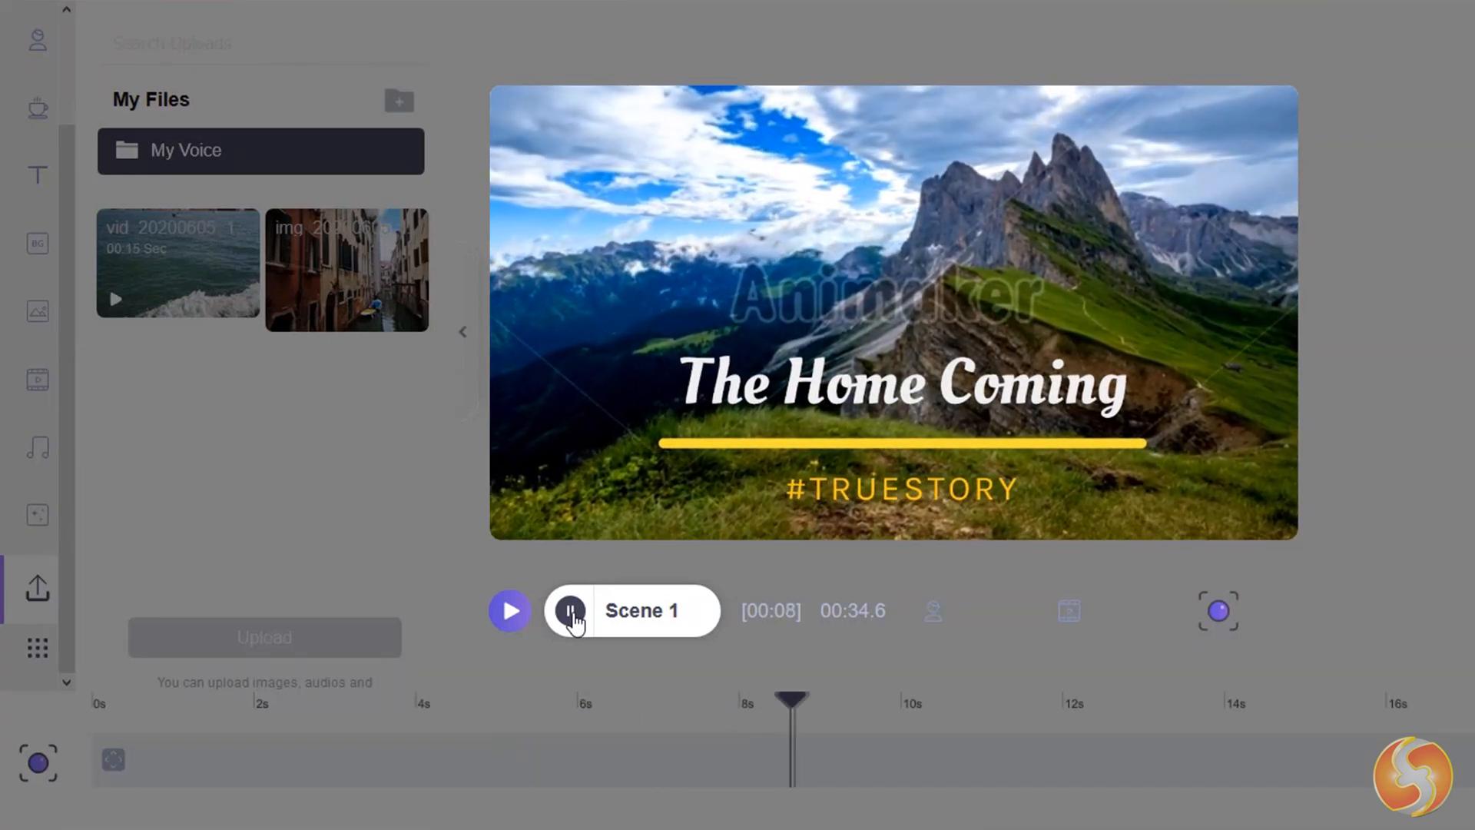
click(570, 611)
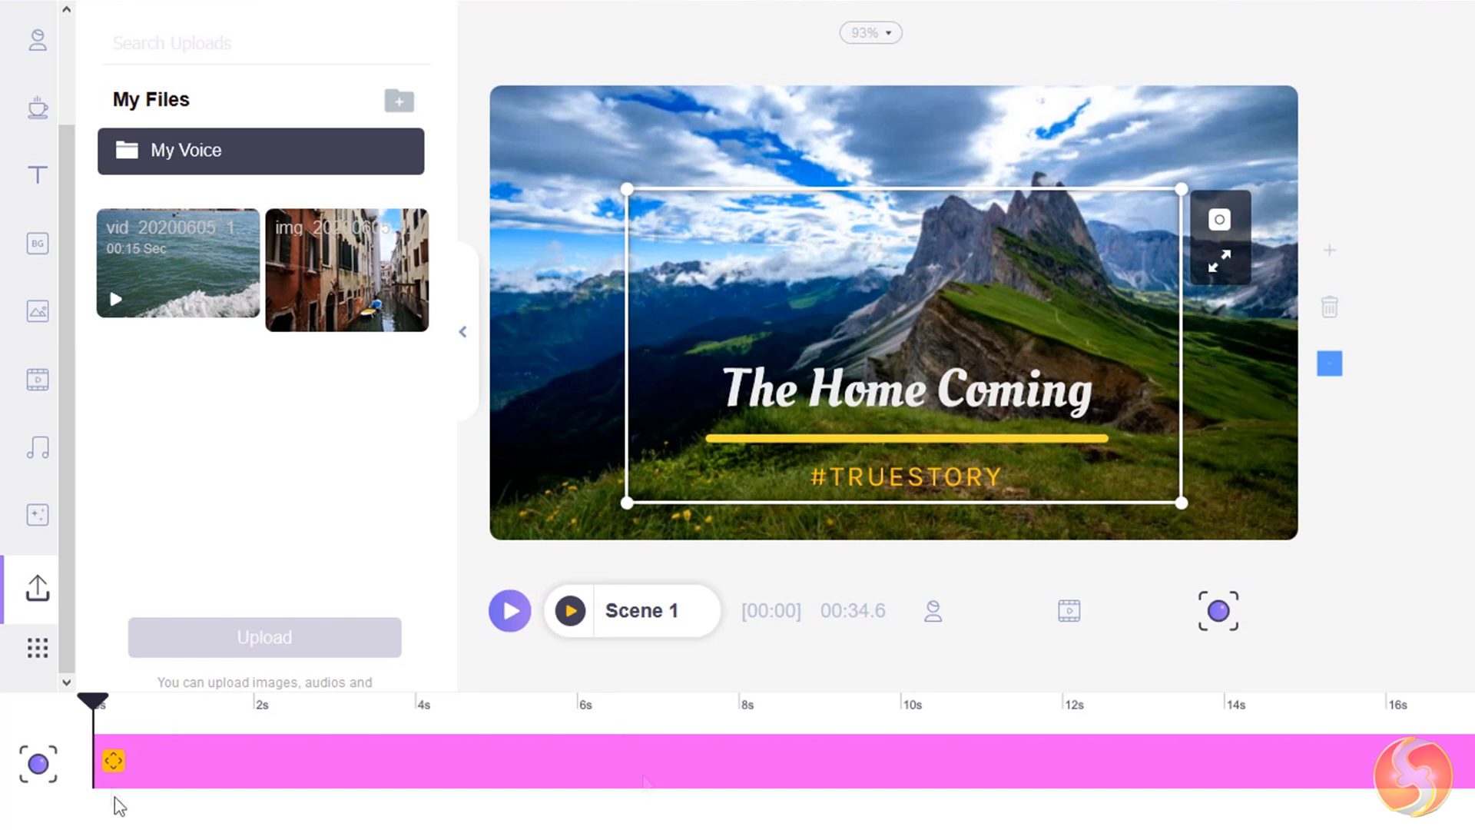
Step: Clear all camera movement from Scene 1 and set the playhead near 5 seconds
click(117, 764)
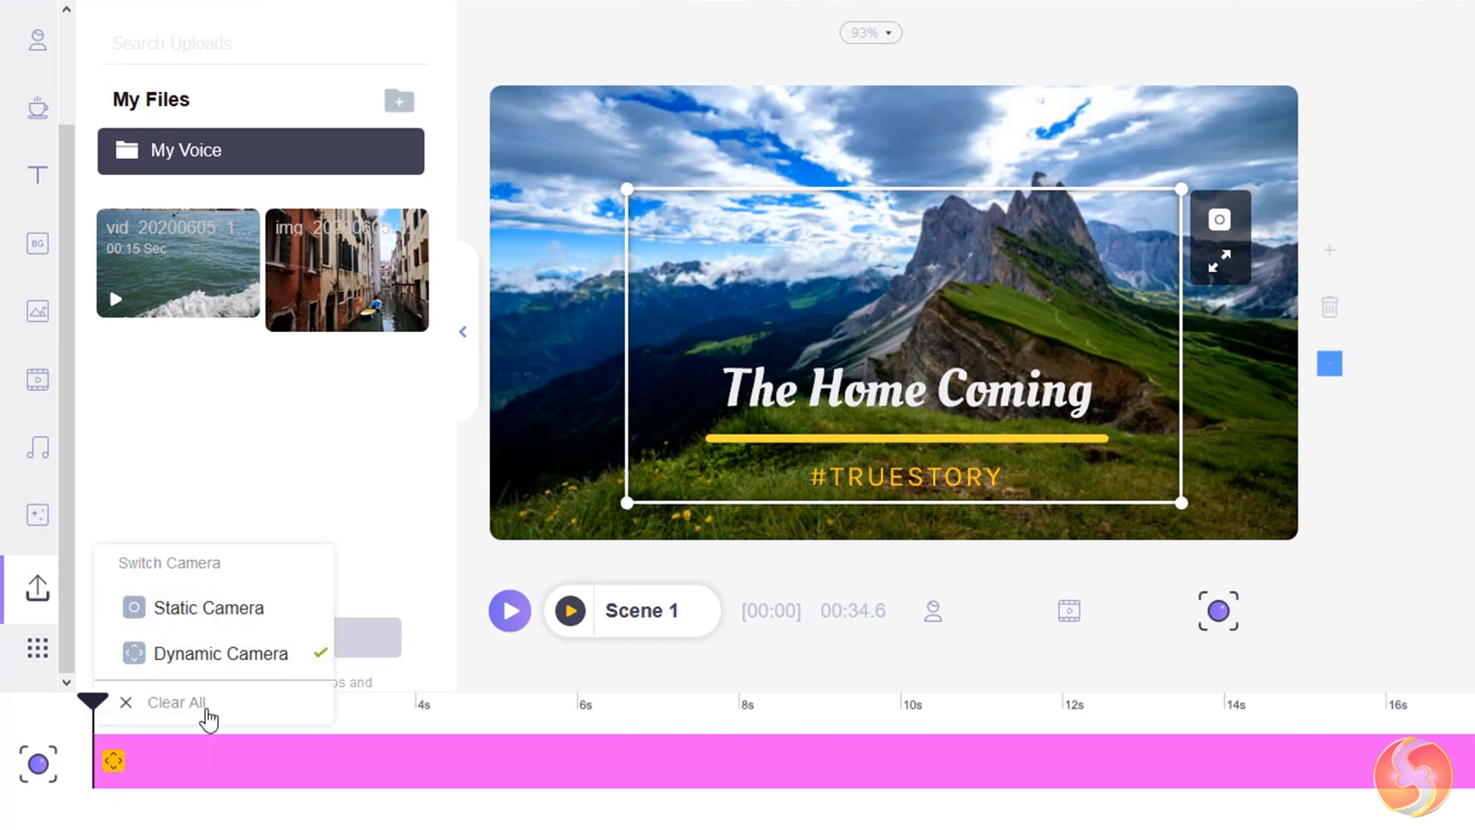
click(207, 713)
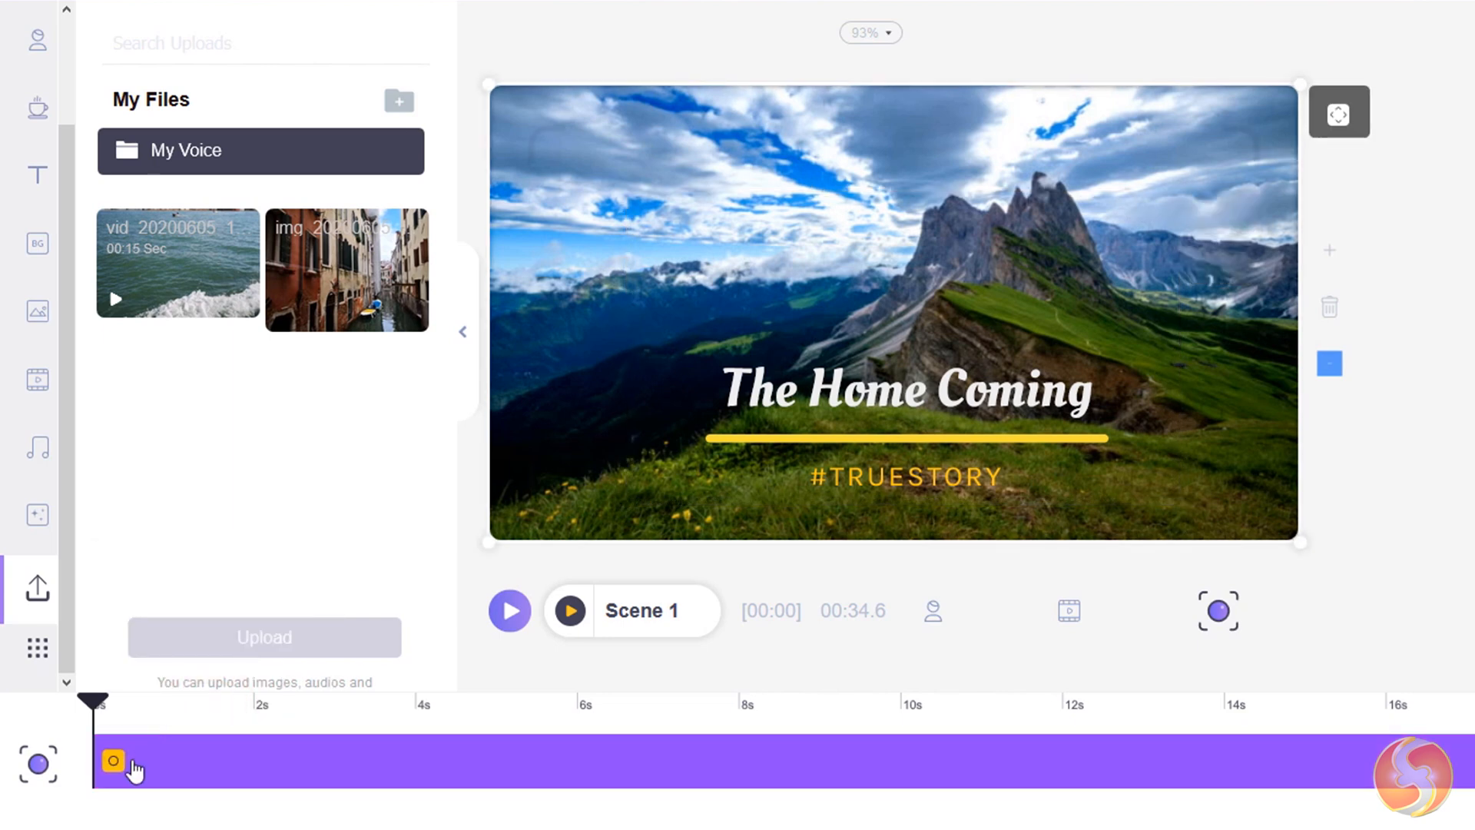
click(514, 760)
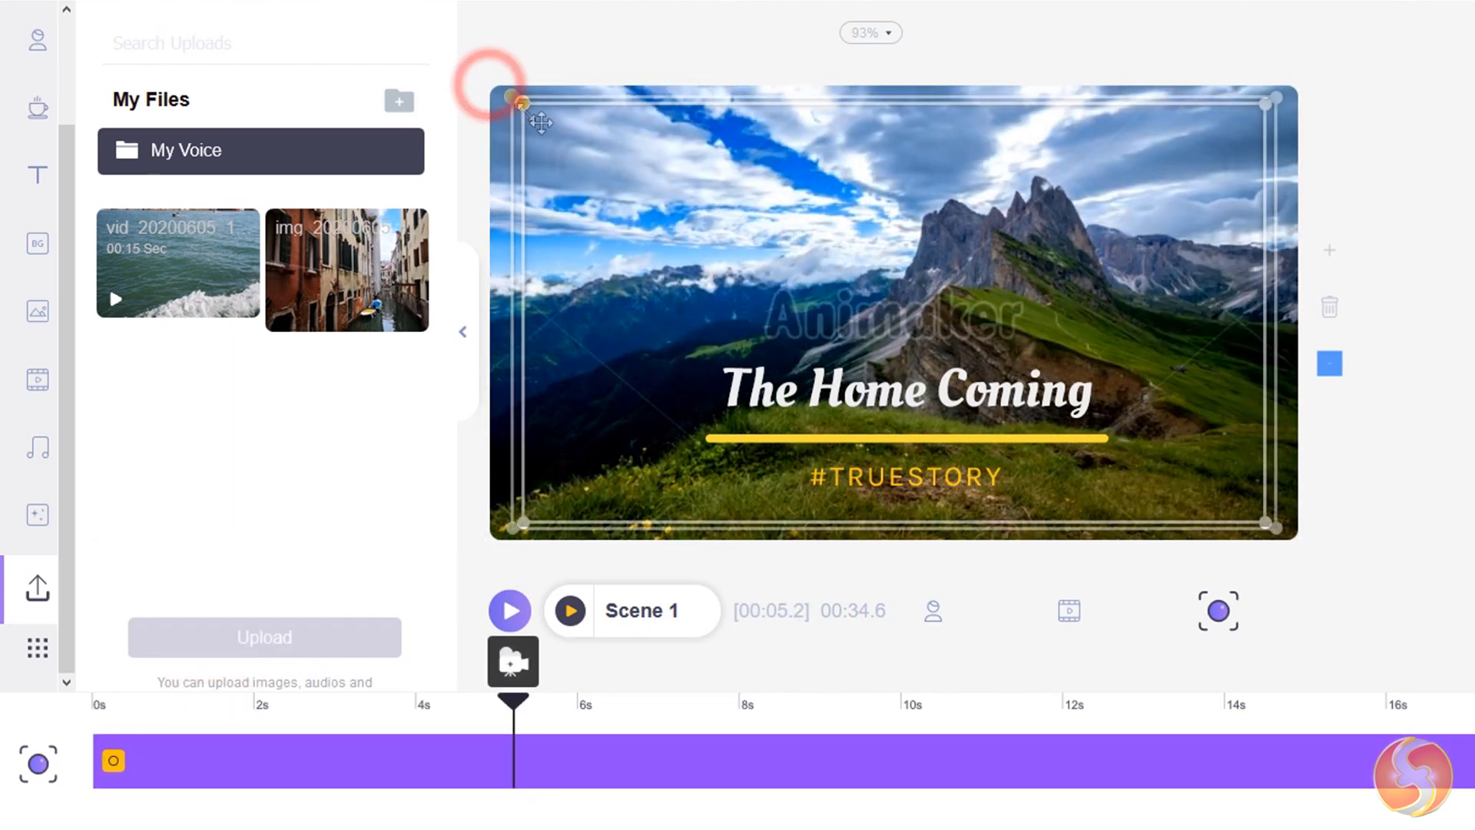
Step: Shrink the camera frame around the title and shift it down to include the hashtag
drag(487, 86, 687, 196)
drag(1059, 266, 1069, 354)
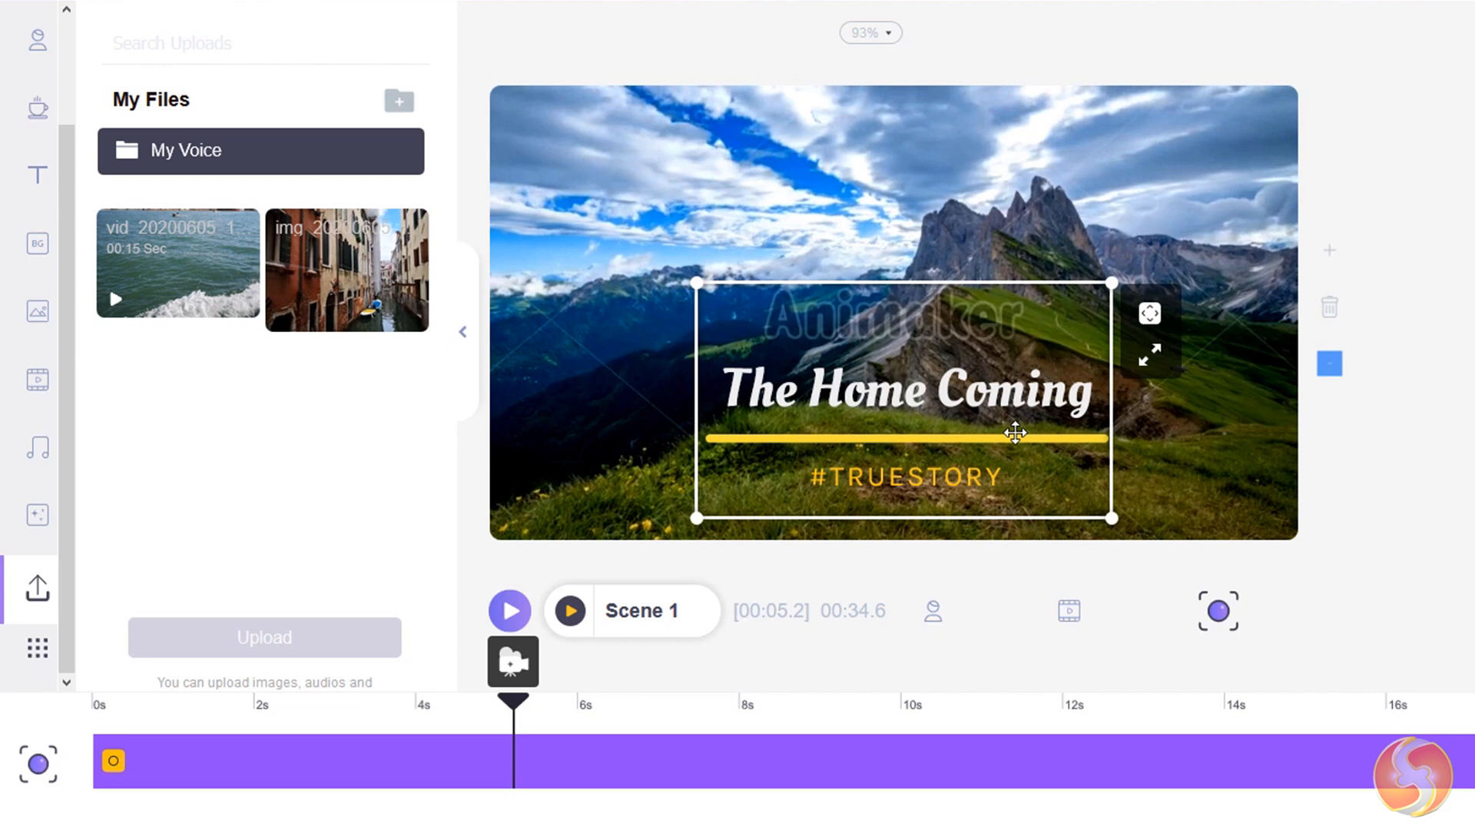
Step: Make it a Dynamic Camera zoom lasting about 6 seconds and preview it
click(113, 765)
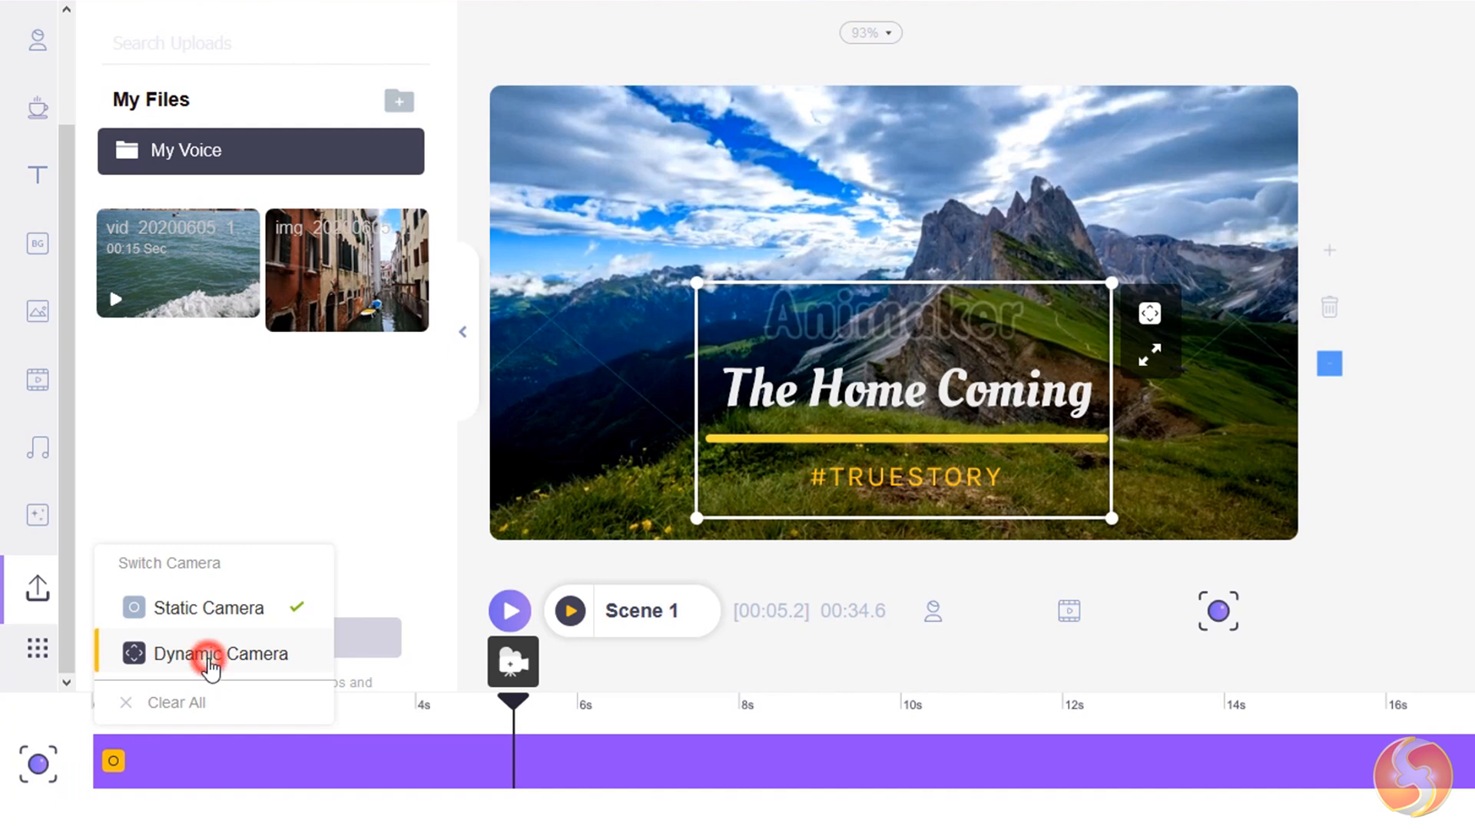
click(209, 662)
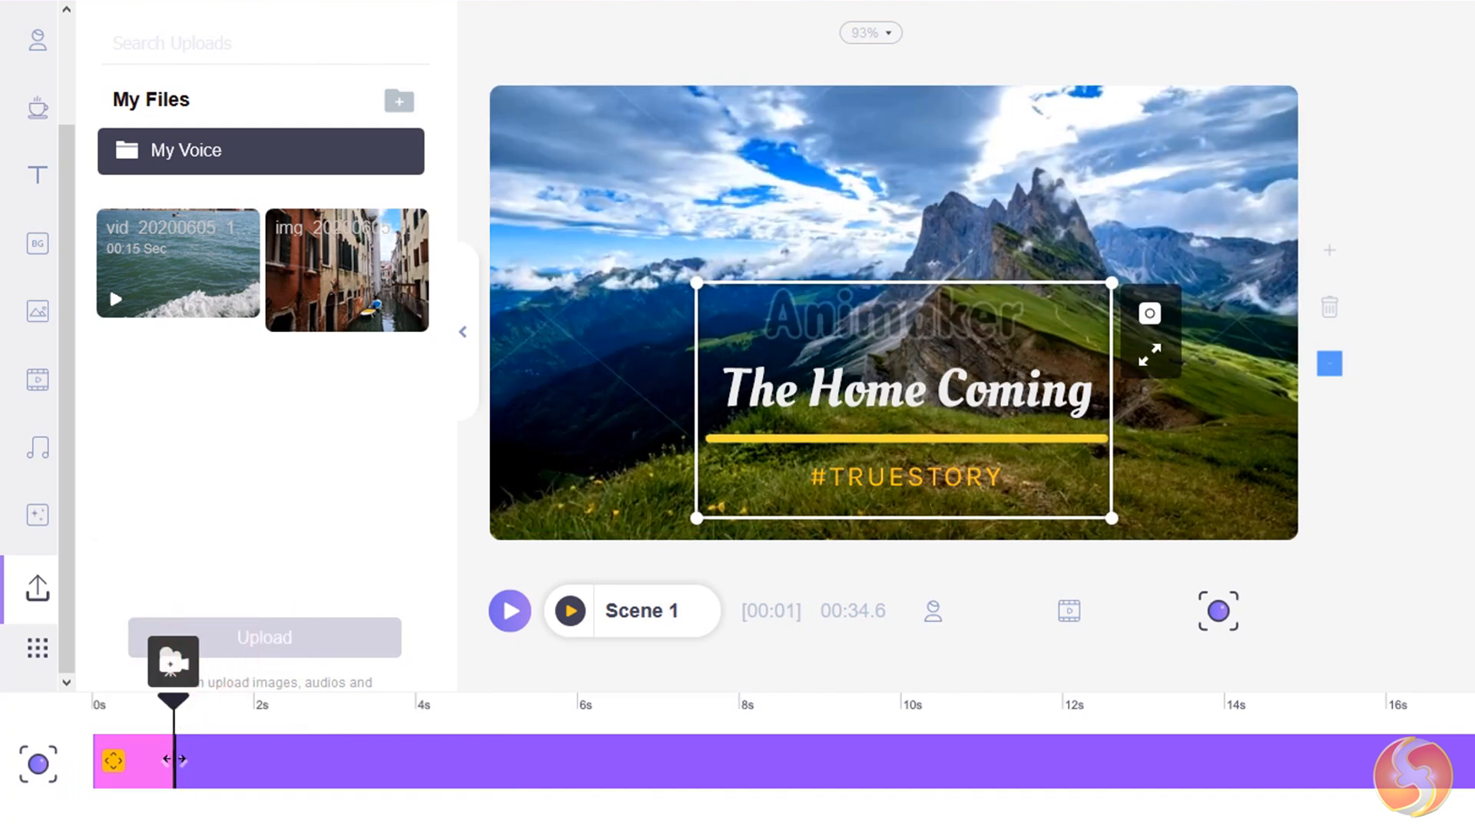
mouse_move(173, 759)
mouse_down()
mouse_move(840, 778)
mouse_move(732, 764)
mouse_move(578, 780)
mouse_up()
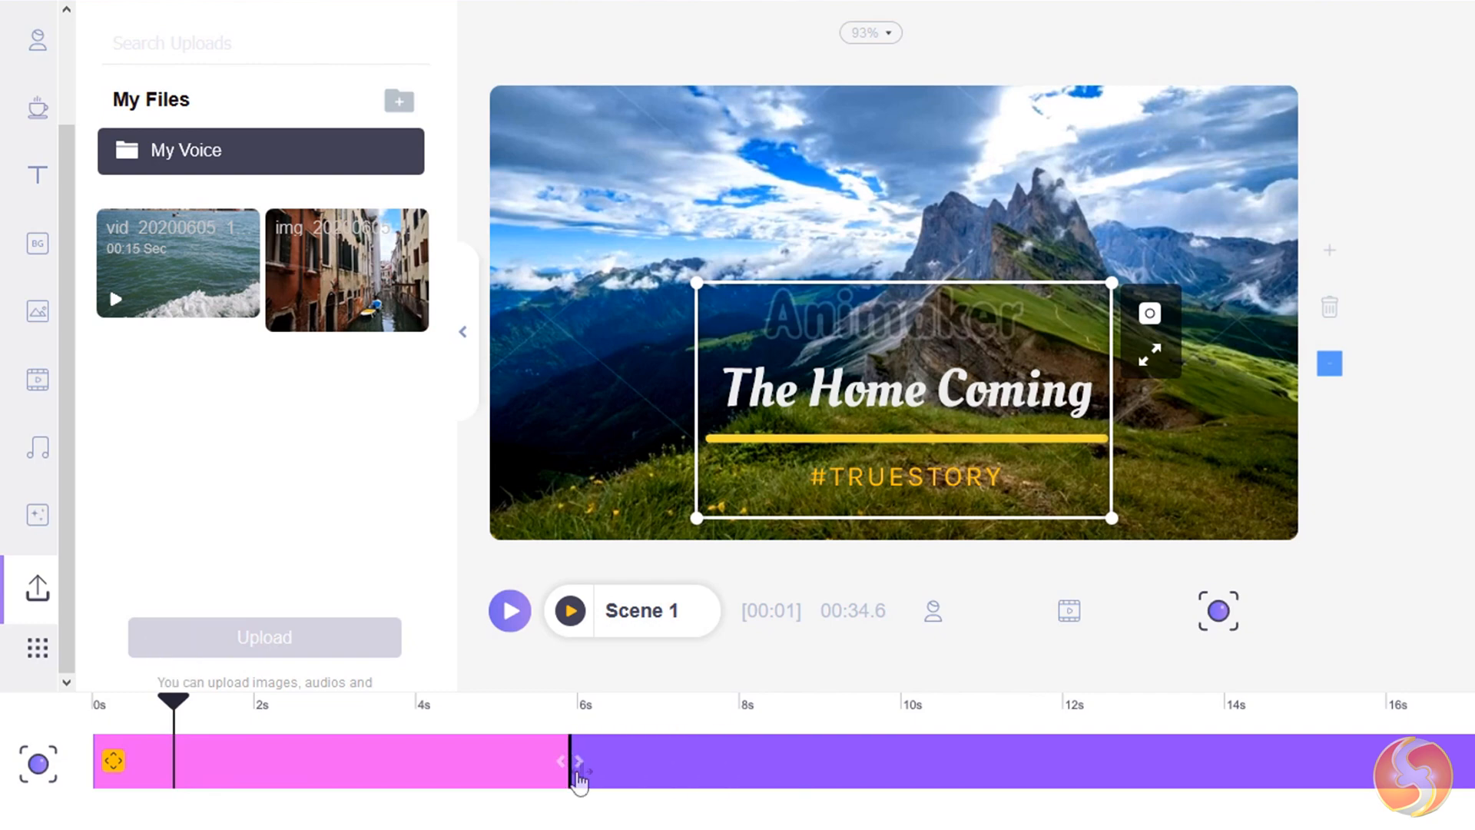
click(569, 610)
Step: Return to the Video Timeline and add the Peaceful start to the day music track
click(1069, 611)
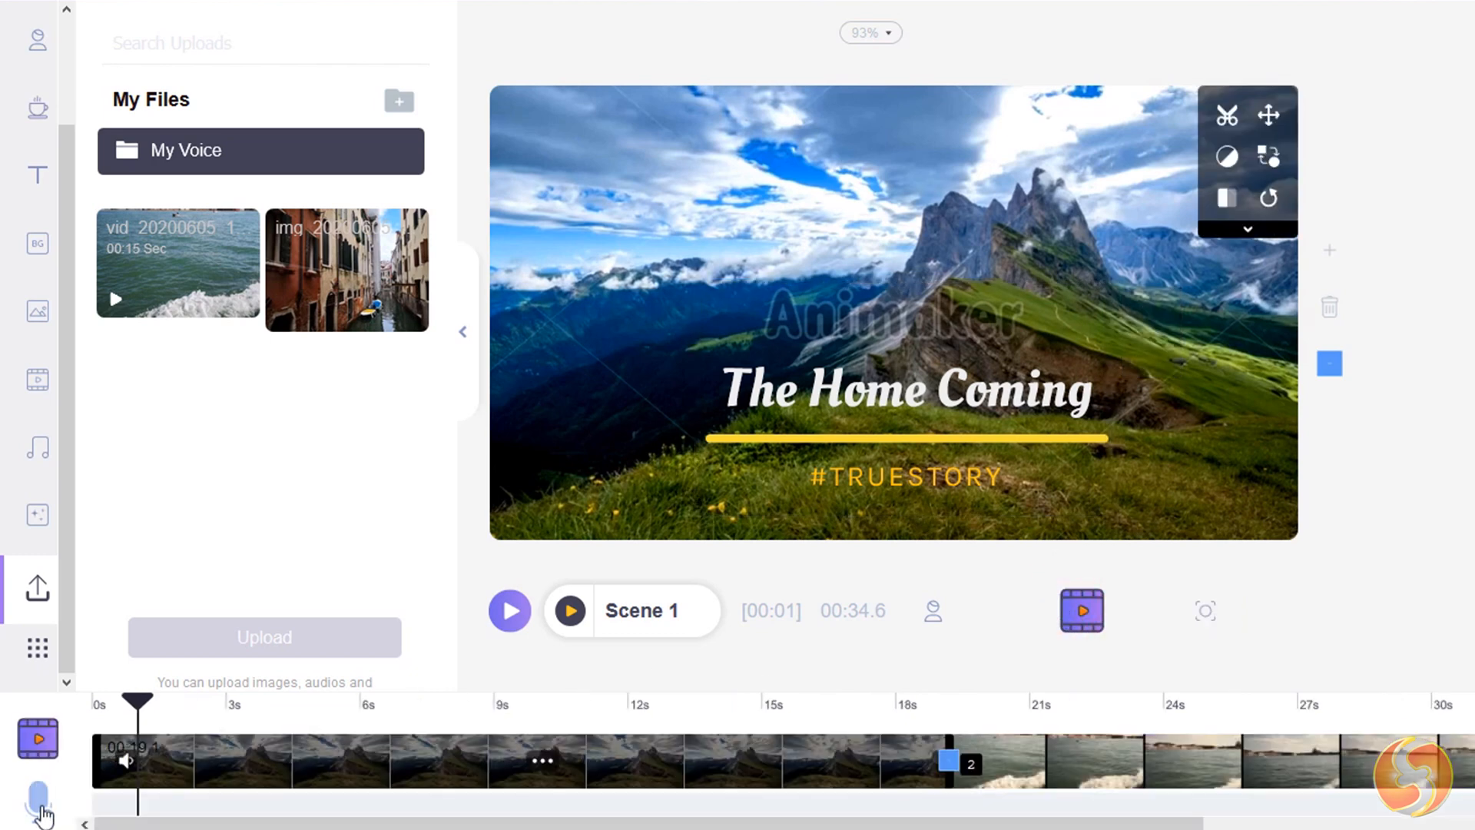
click(41, 806)
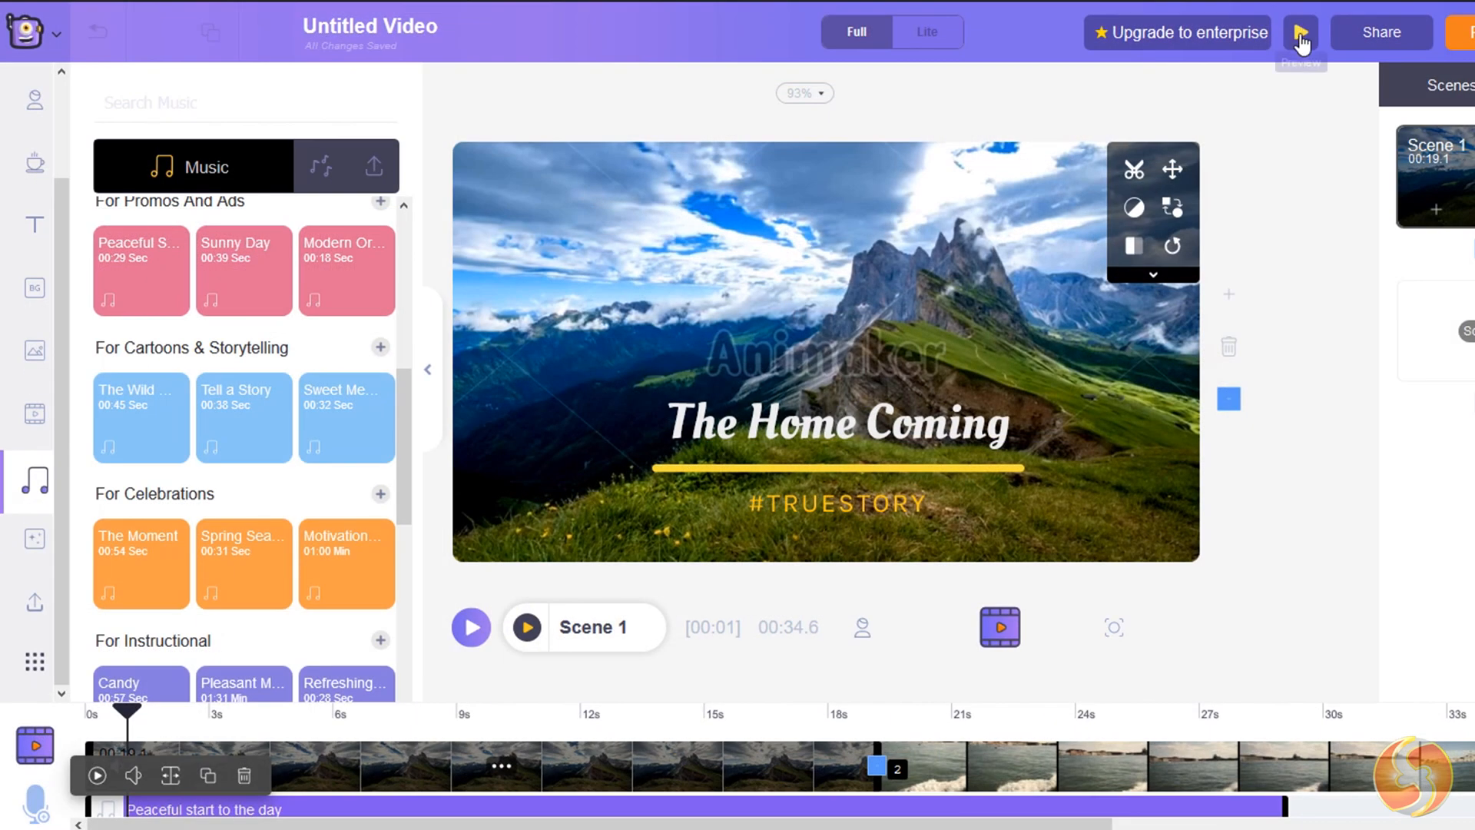
Step: Preview the full video with music, then stop playback
click(1302, 41)
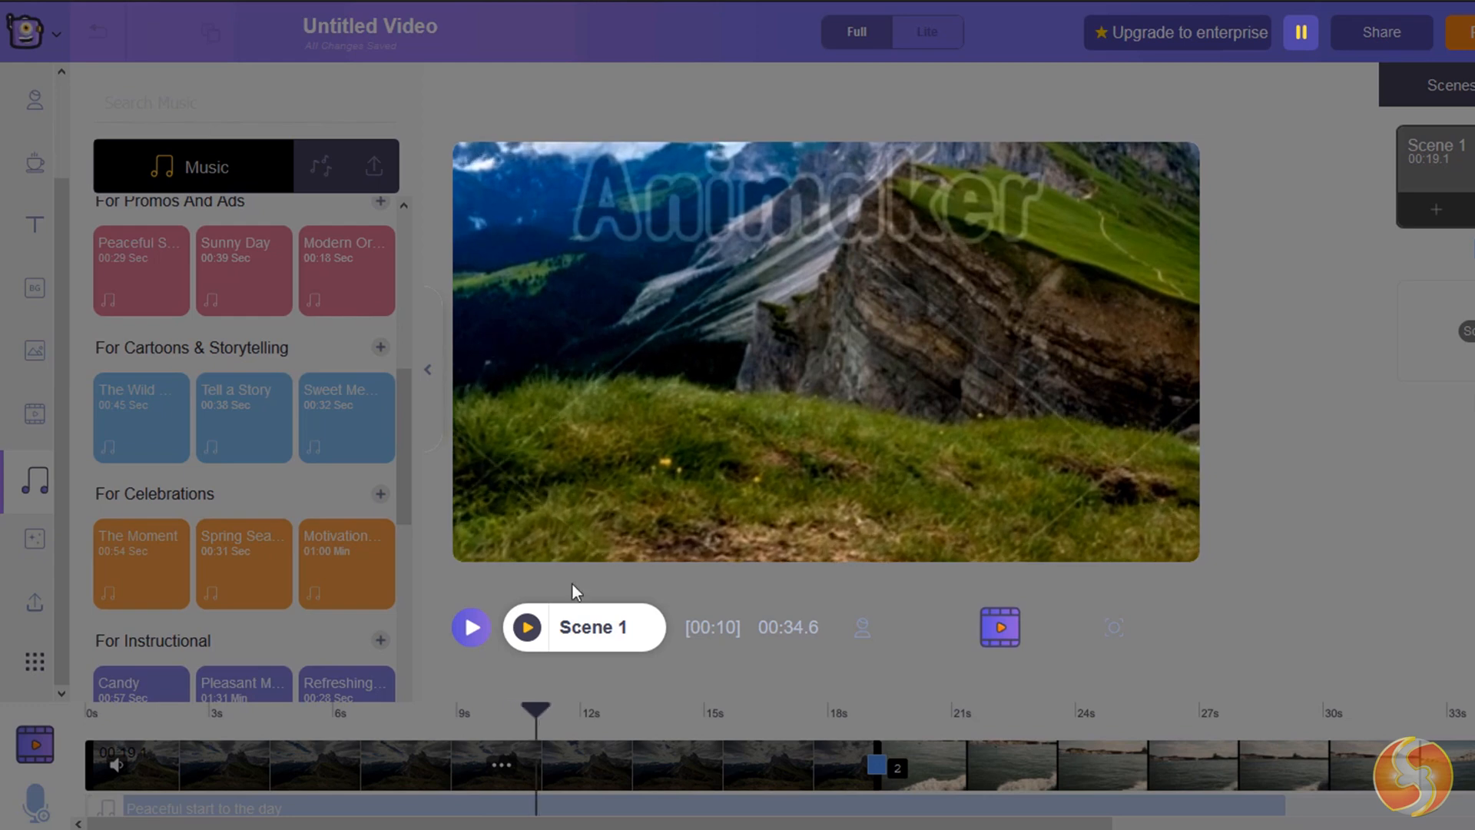
click(1301, 36)
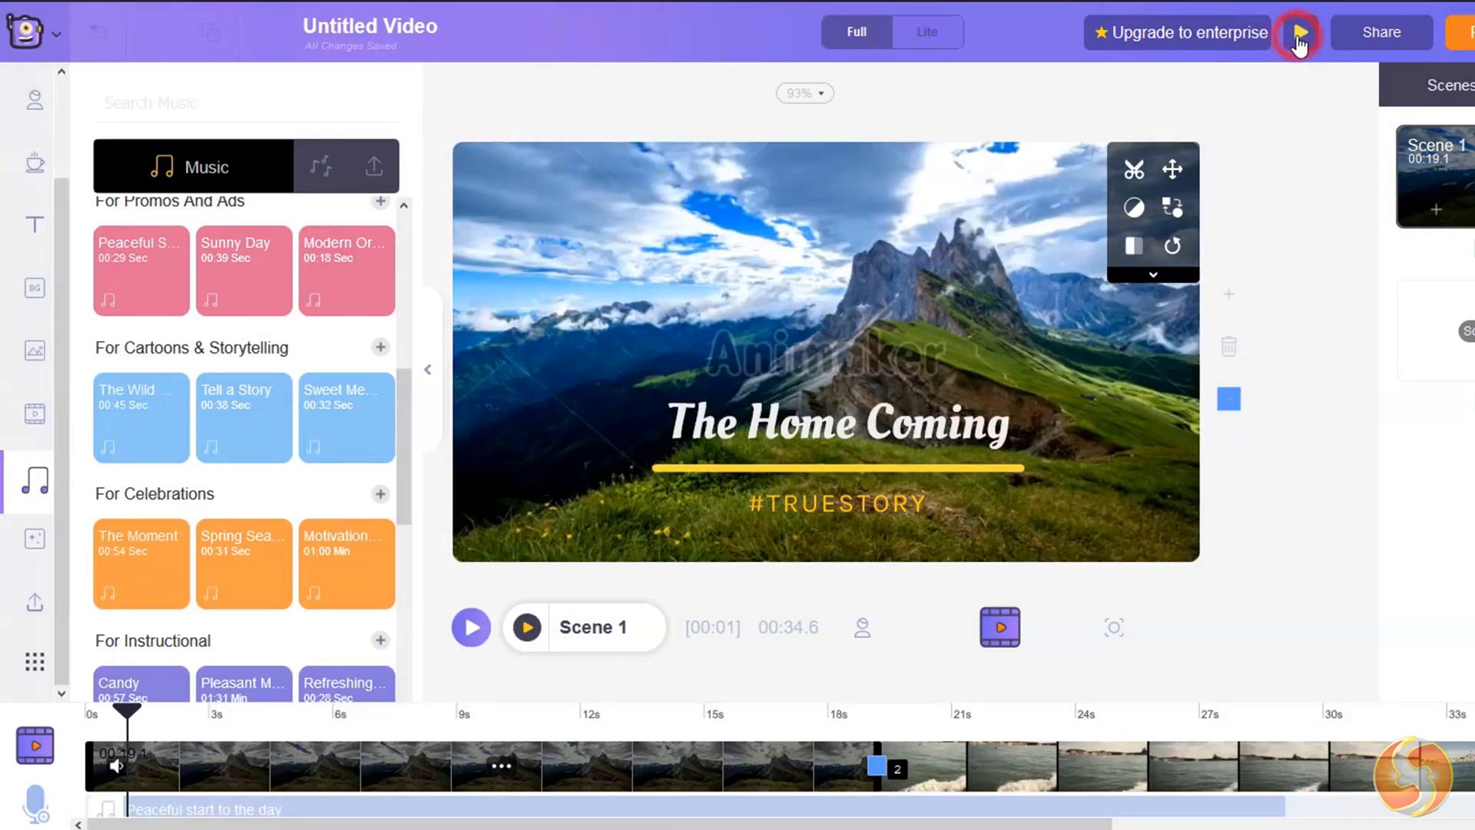